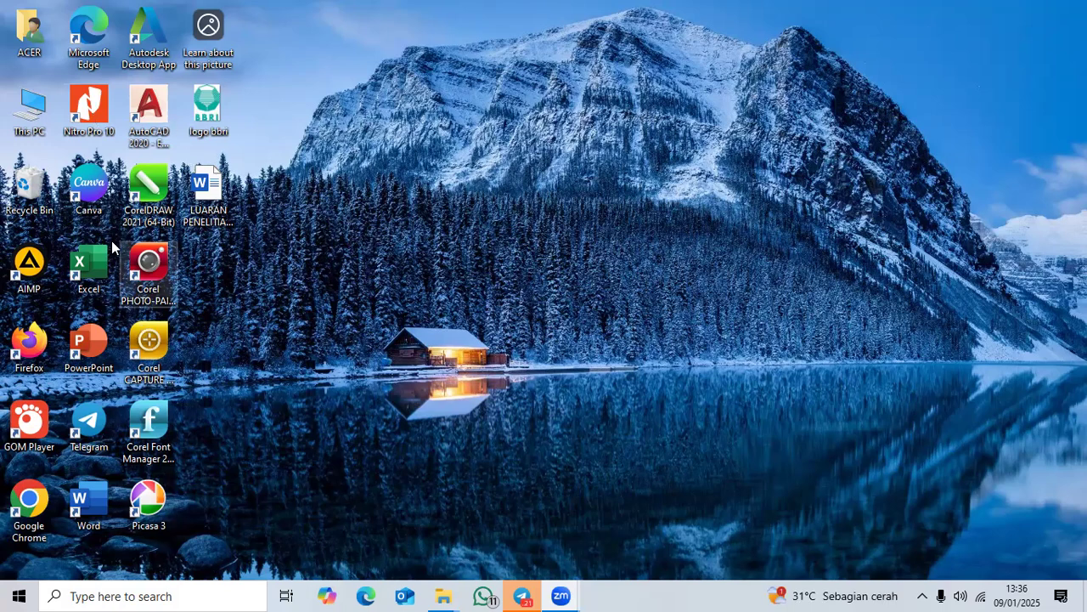
- Open Excel and create a new blank workbook
double_click(85, 268)
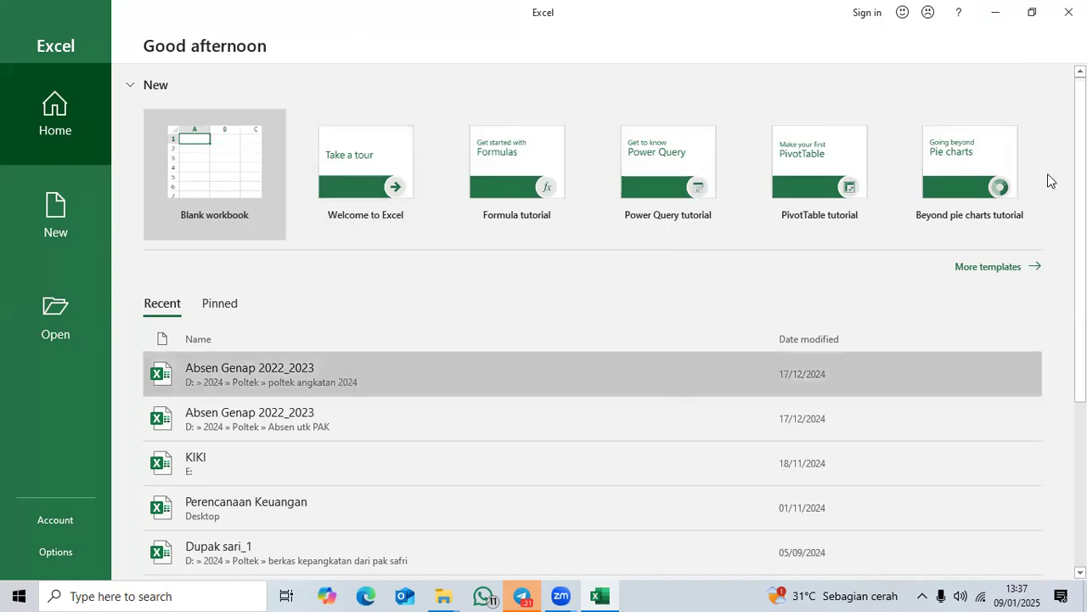
left_click(200, 204)
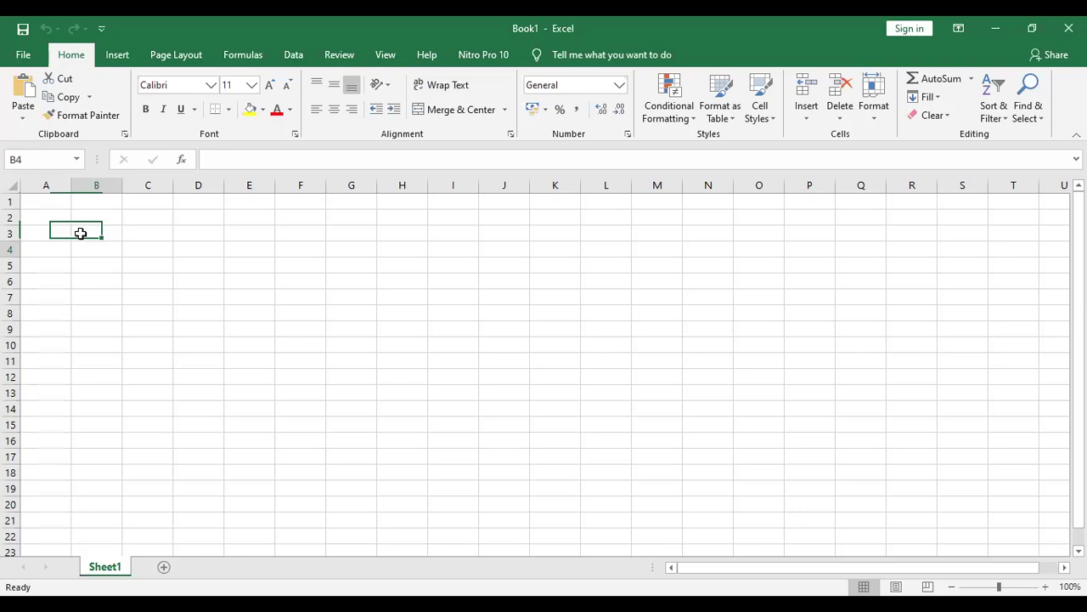
- Enter the first item in row 3 from column A: a, dap and 1700000
left_click(79, 233)
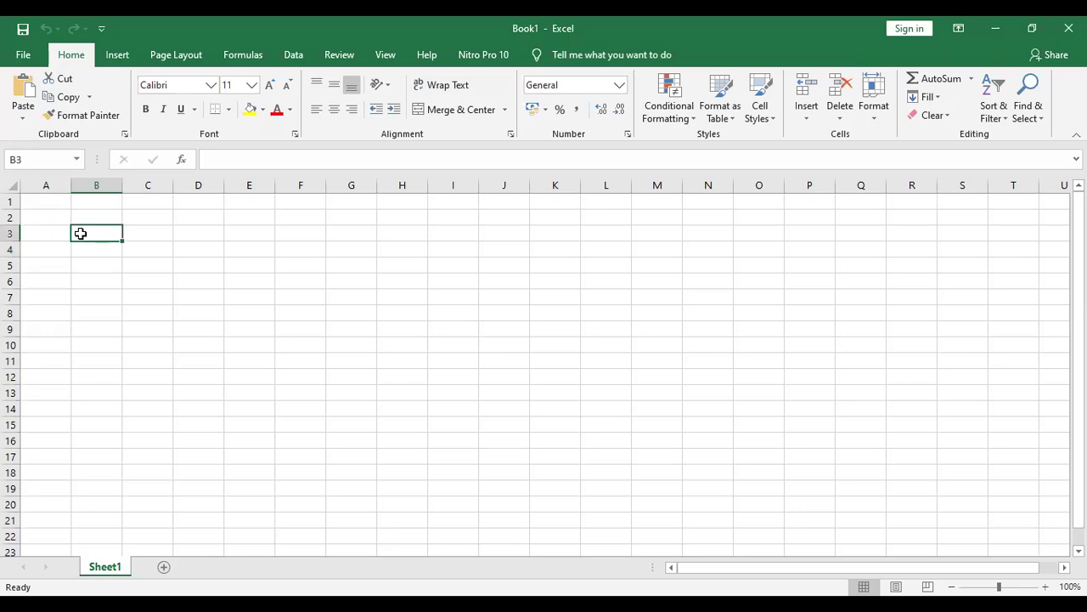
key("Left")
type("a")
key("Tab")
type("dap")
key("Tab")
type("17000")
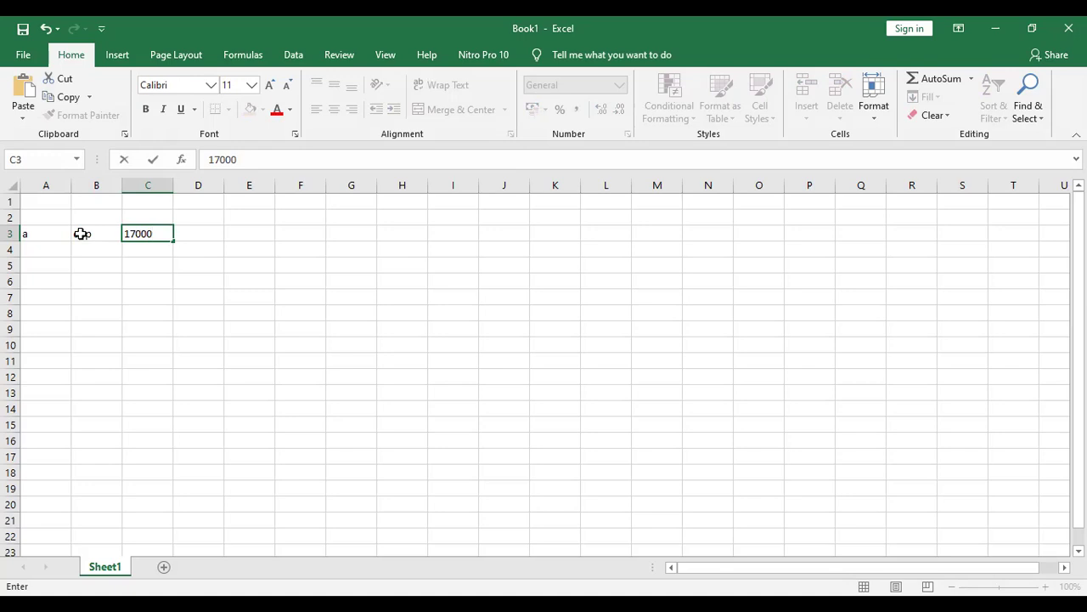
type("00")
- Enter the second item in row 4: plat besi in B4 with the price 500000 in C4
left_click(88, 253)
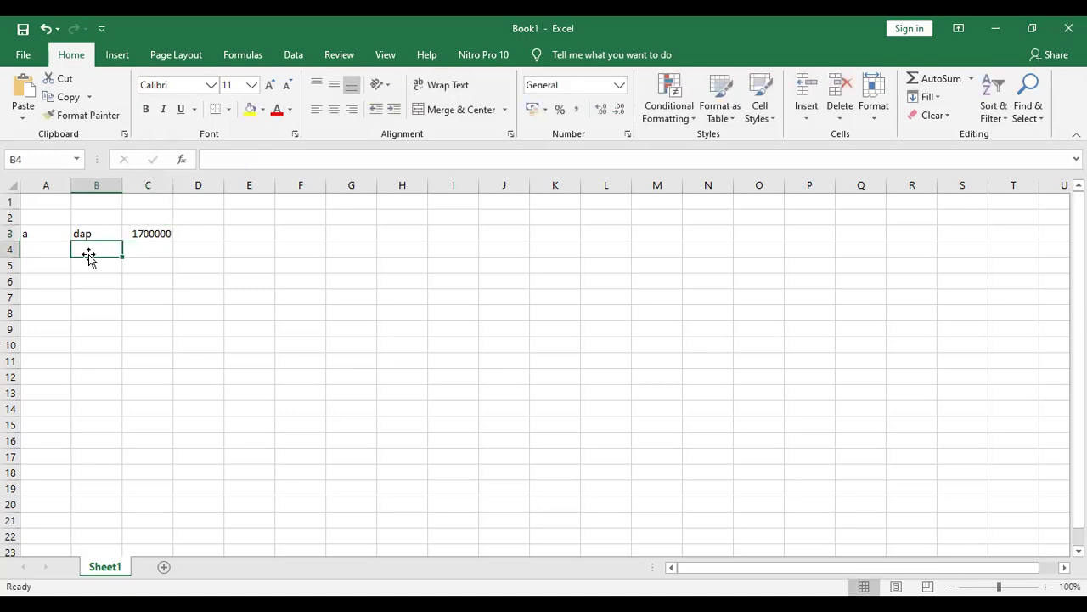
type("plat")
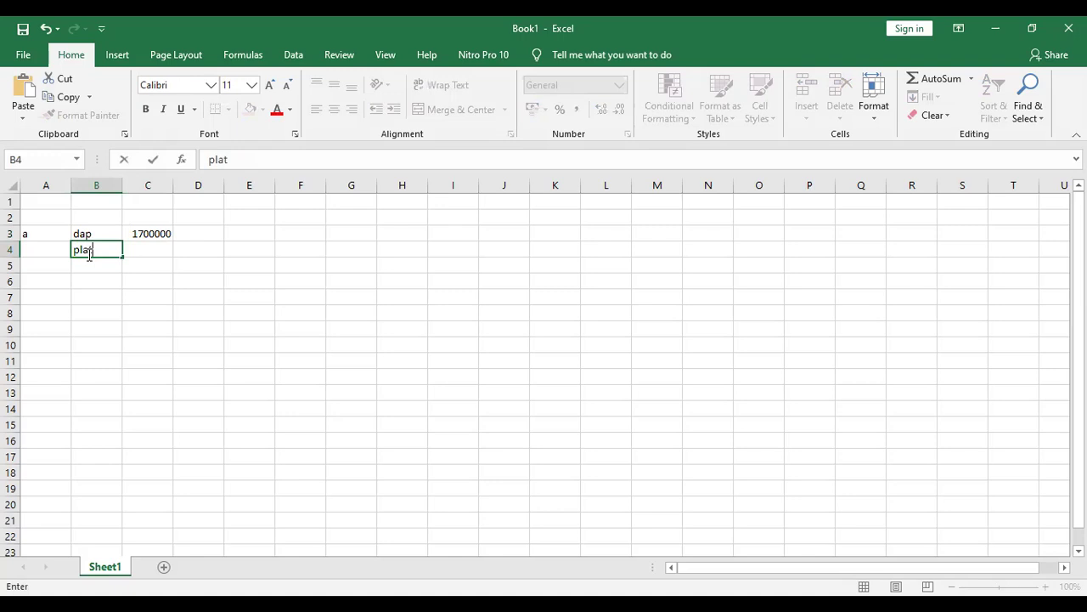
type(" besi")
key("Tab")
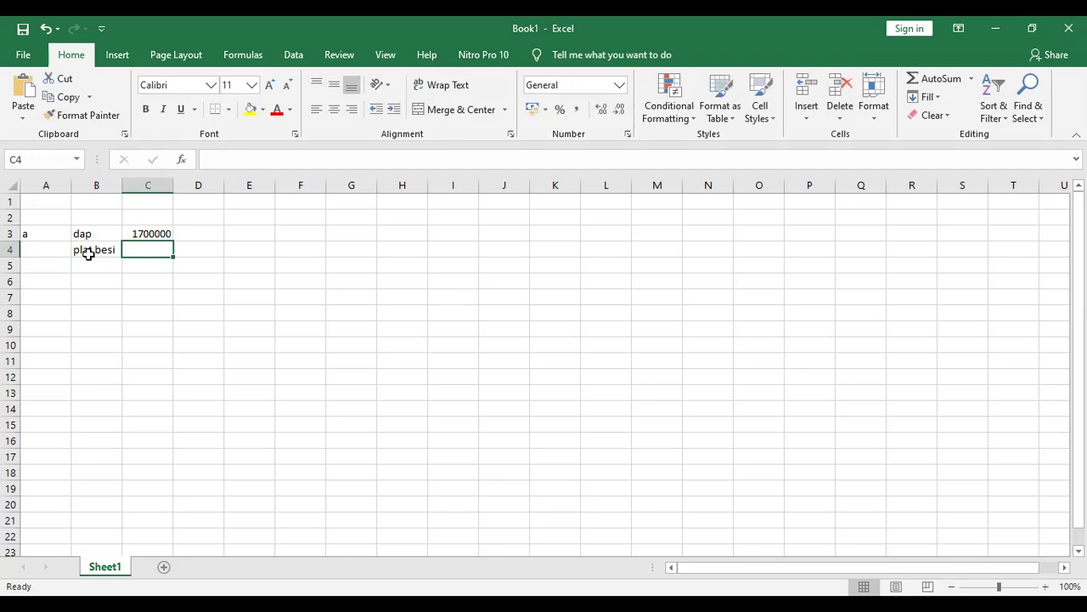
type("500000")
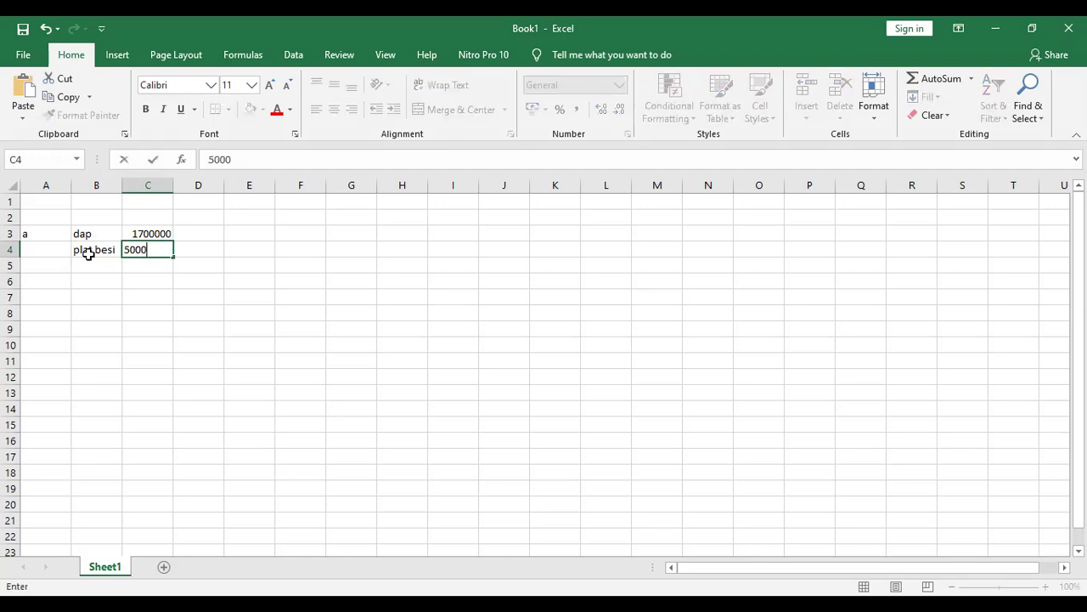
key("Return")
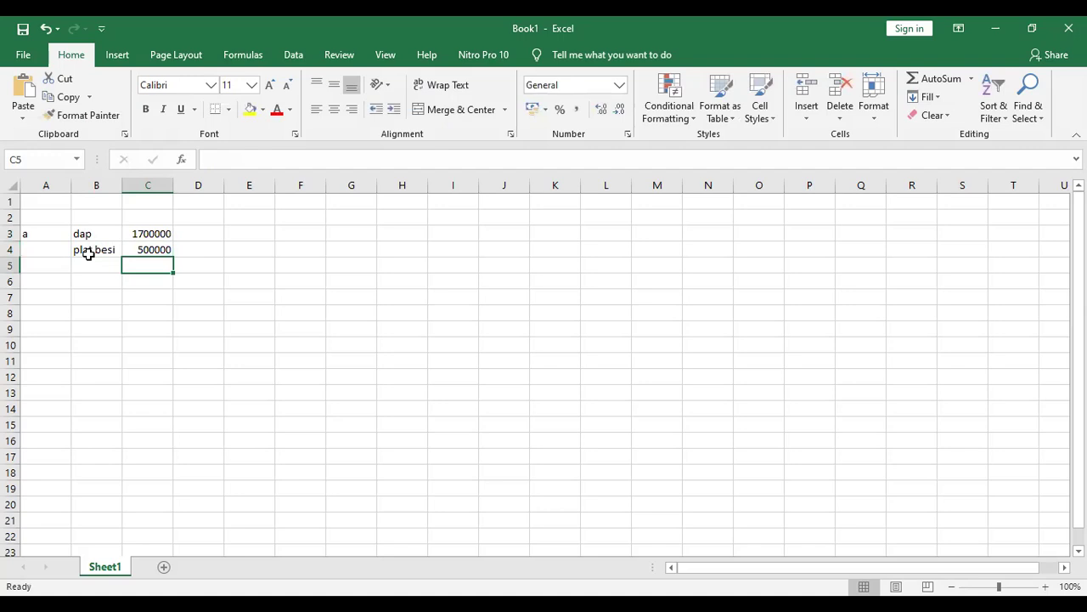
- Enter the third item in row 5: gir in B5 with the price 300000 in C5
left_click(91, 261)
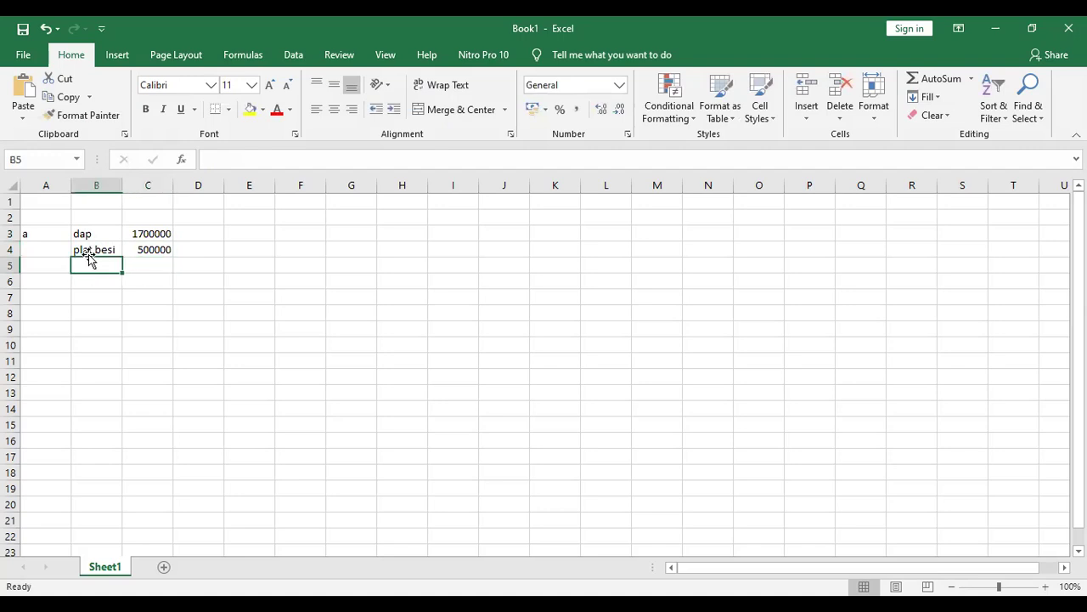
type("gir")
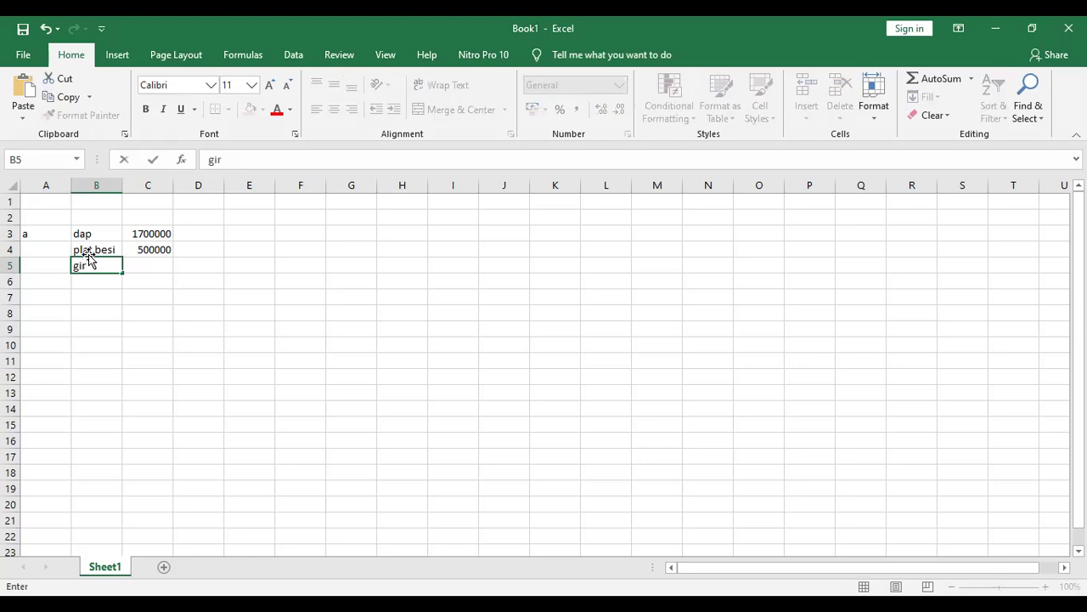
key("Tab")
type("300")
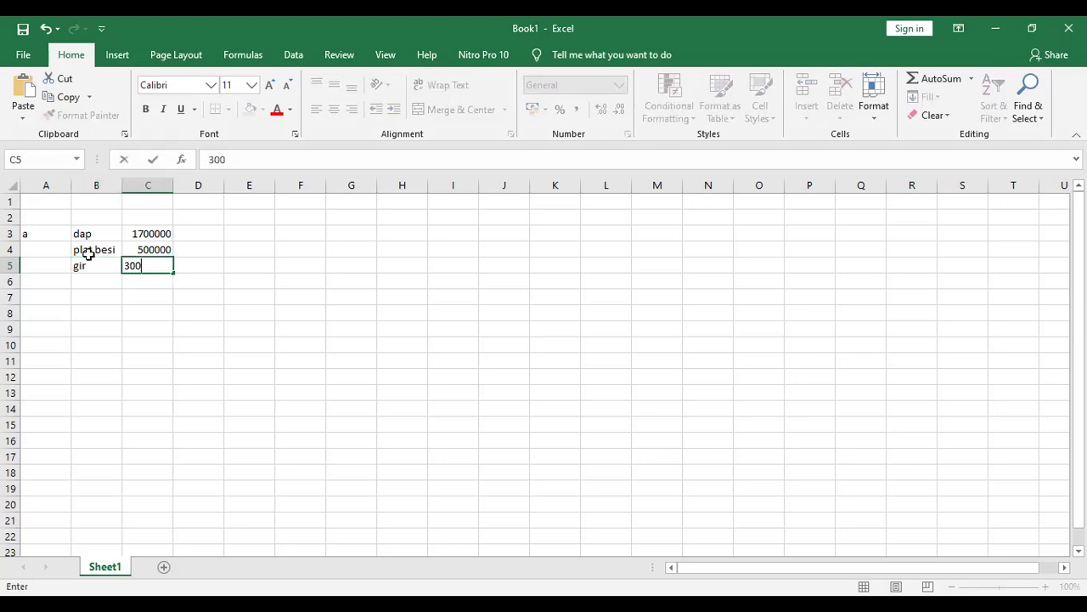
type("000")
key("Return")
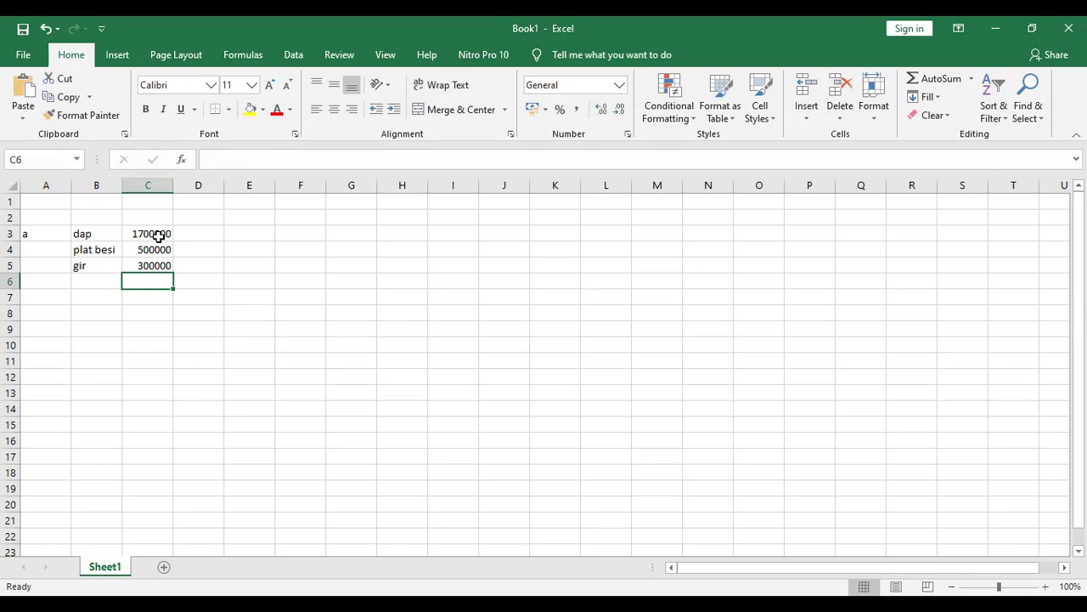
- Apply the comma number style with thousands separators to the prices in C3:C5
left_click(158, 183)
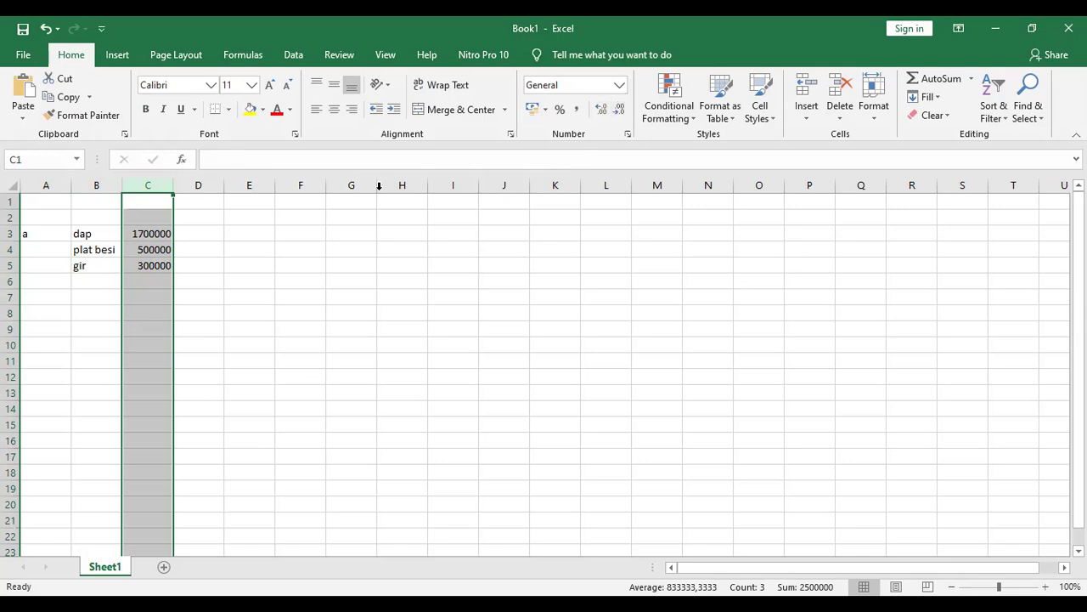
left_click(145, 200)
left_click_drag(149, 236, 161, 268)
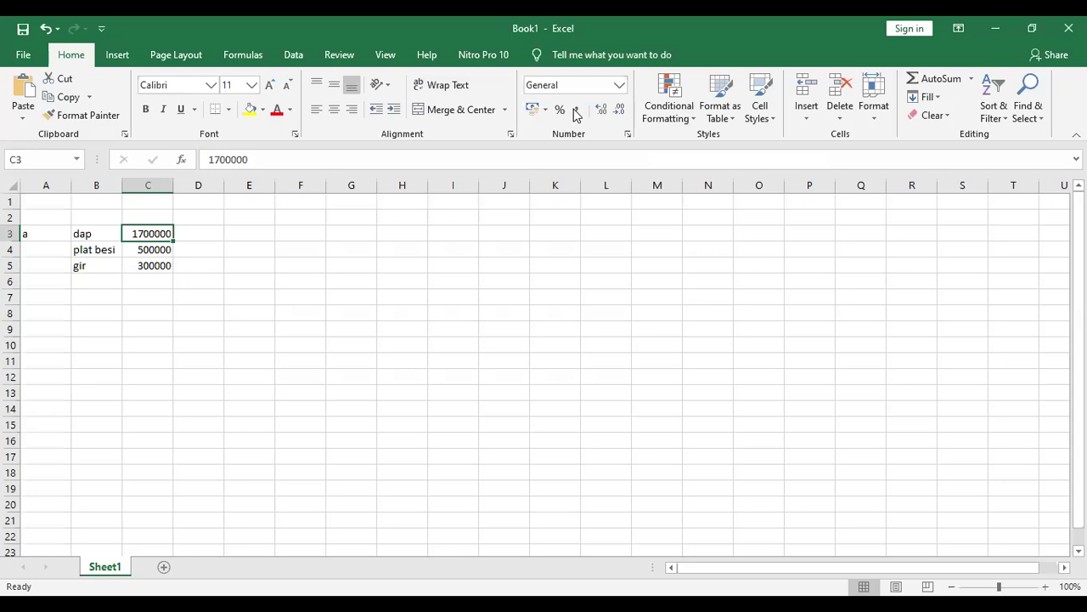
left_click(576, 114)
left_click_drag(153, 253, 153, 265)
left_click(577, 109)
left_click(398, 280)
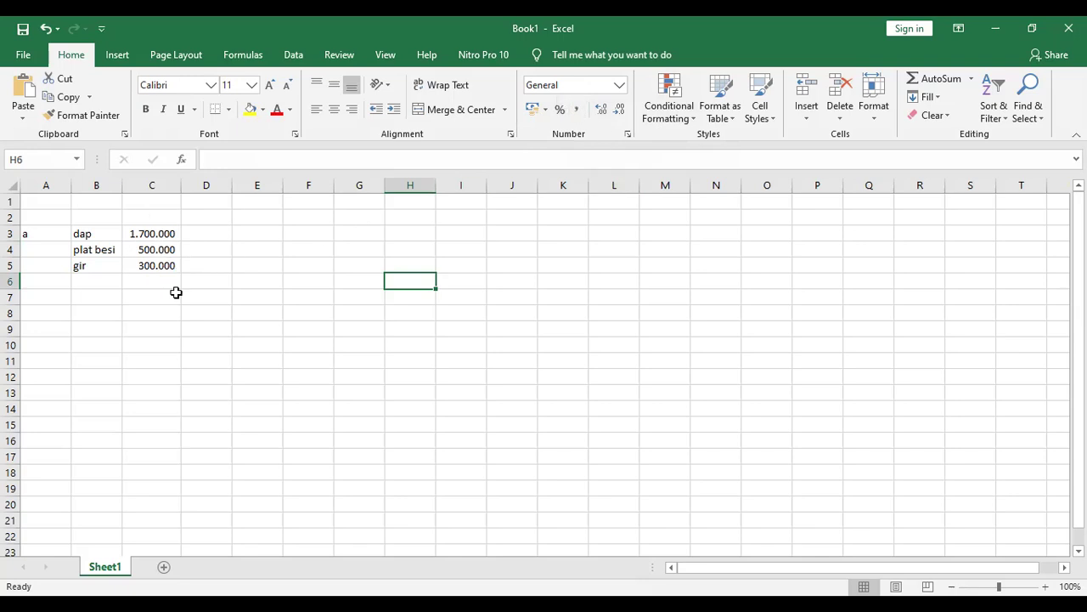
left_click(174, 293)
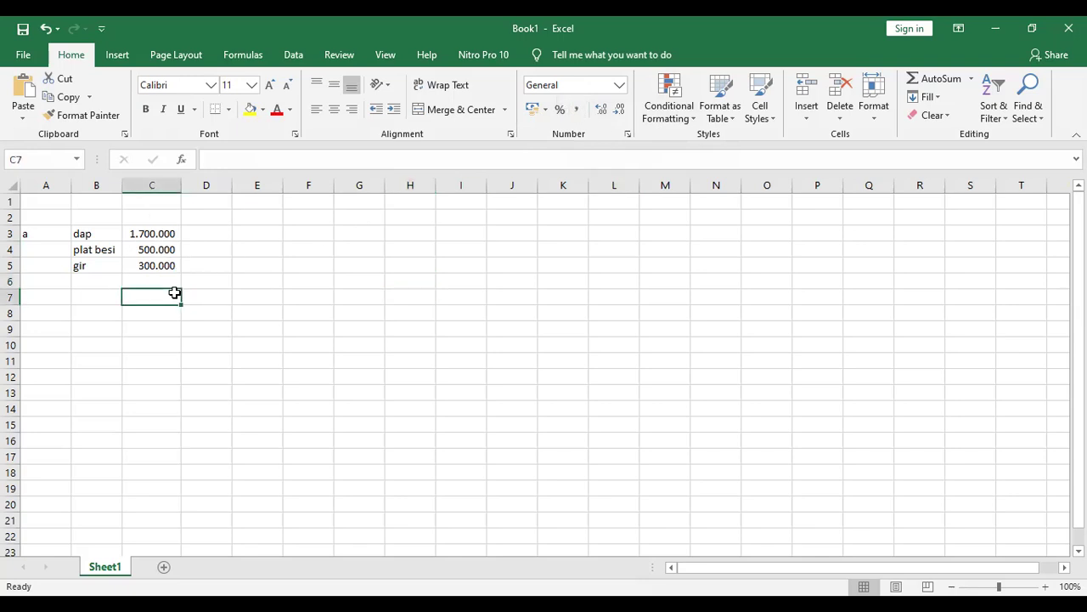
left_click(153, 228)
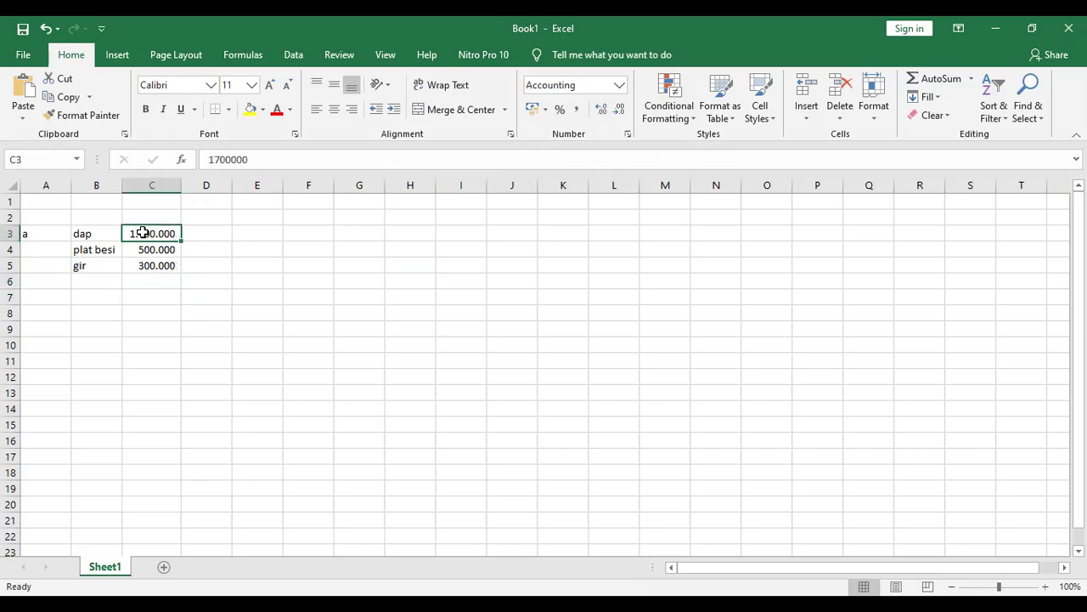
left_click(153, 177)
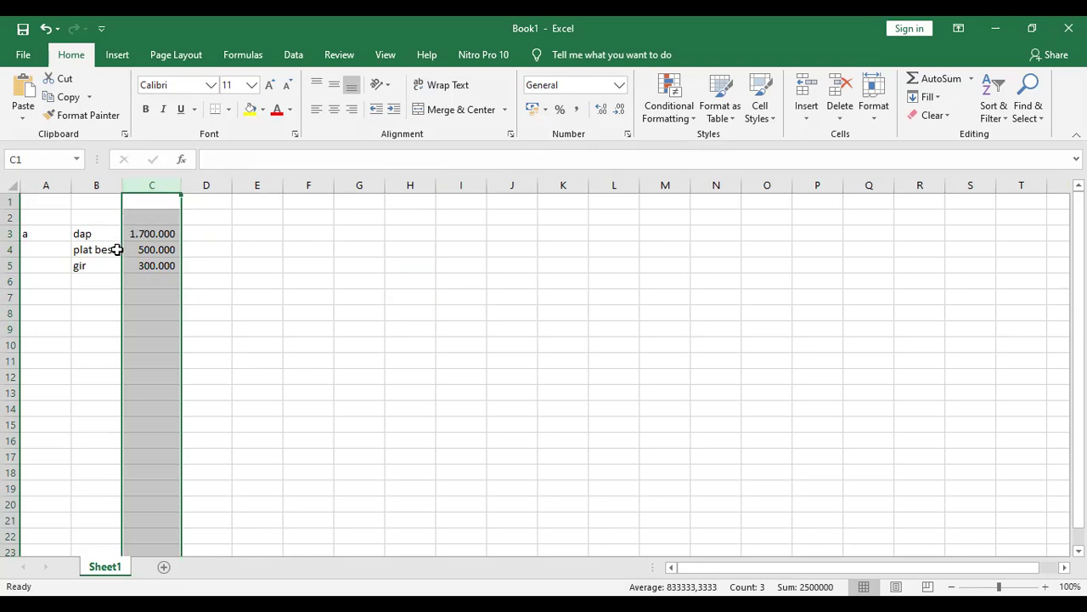
left_click(219, 267)
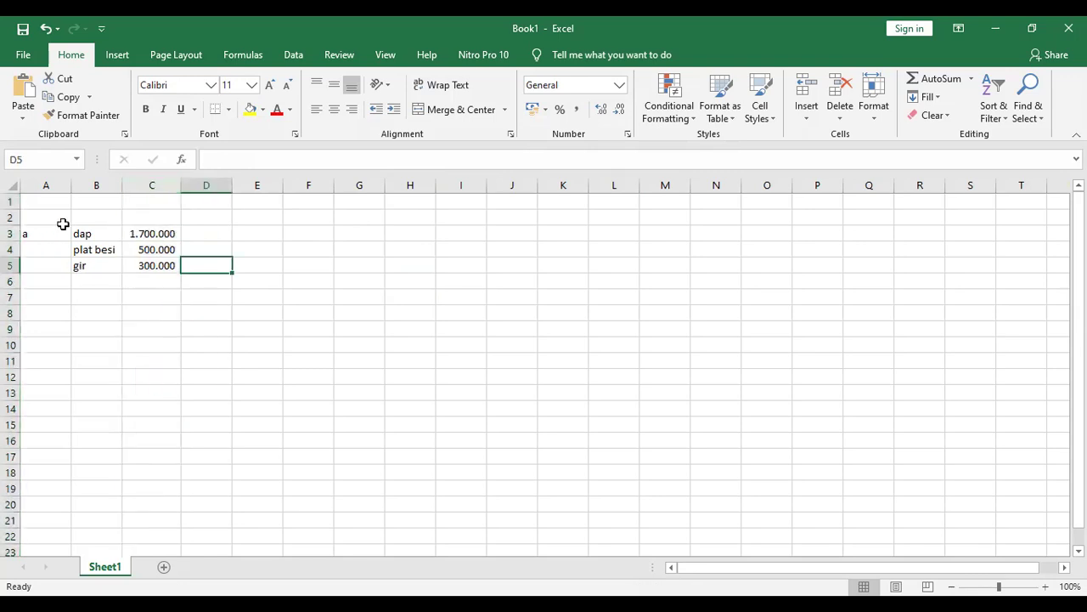
- Enter the column headings no, nama barang and harga persatuan in cells A2 to C2
left_click(66, 218)
type("no")
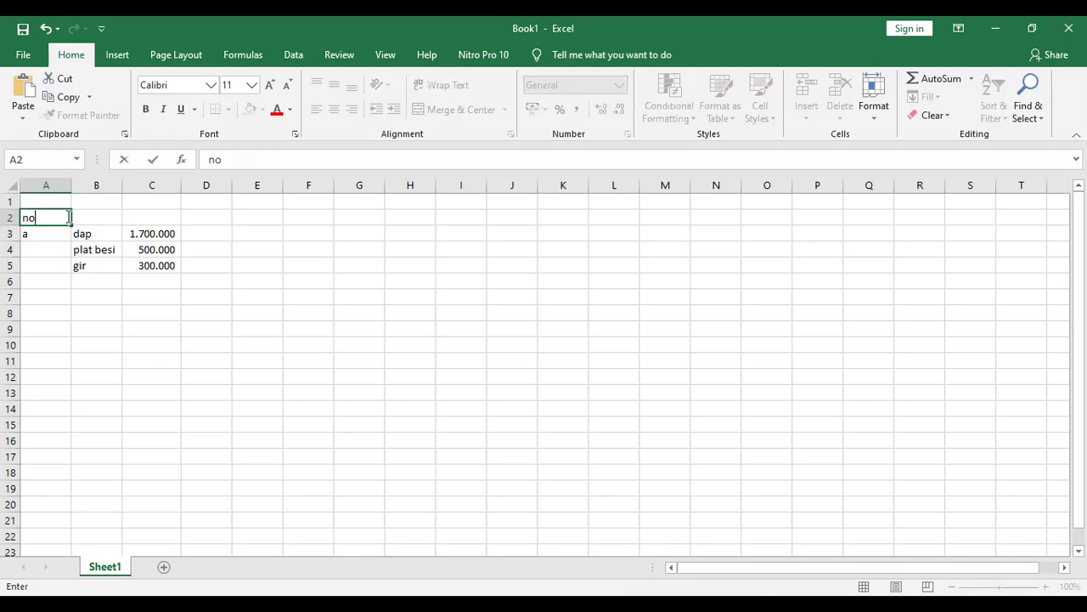
key("Tab")
type("na")
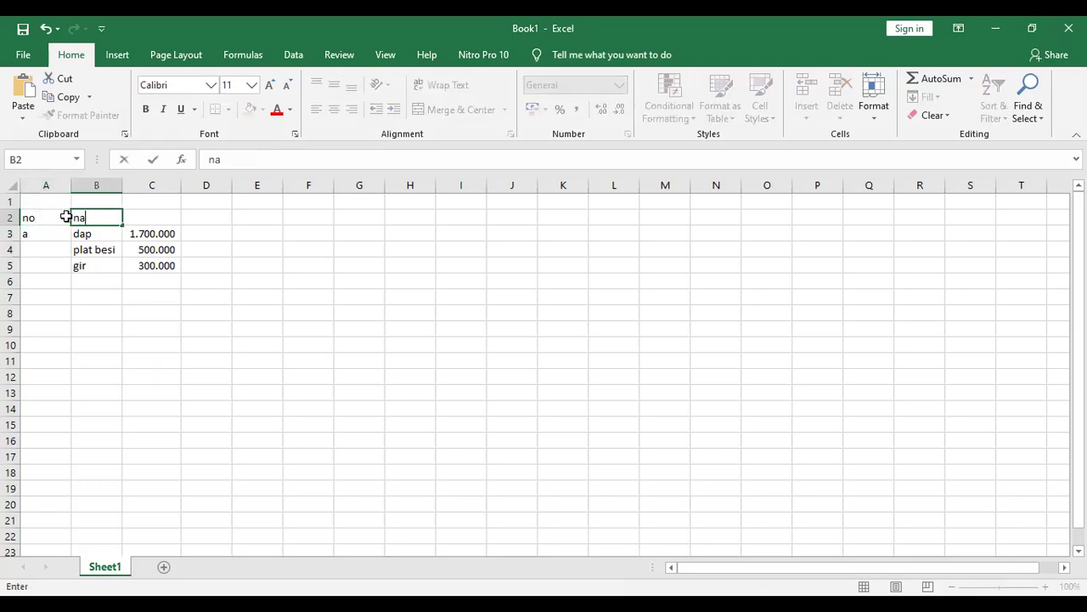
type("ma barang")
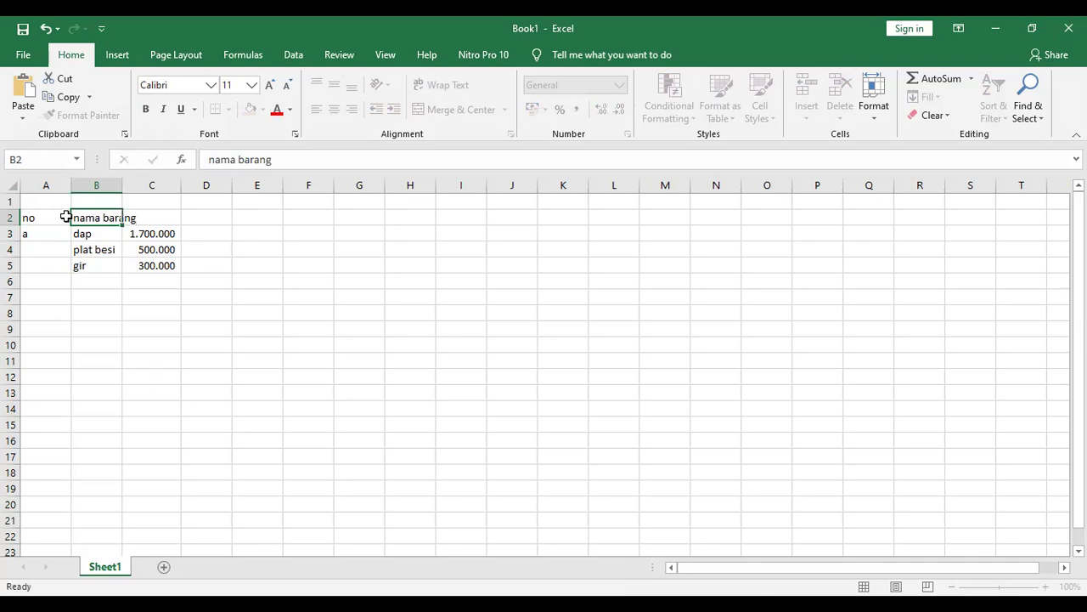
key("Tab")
type("harga pers")
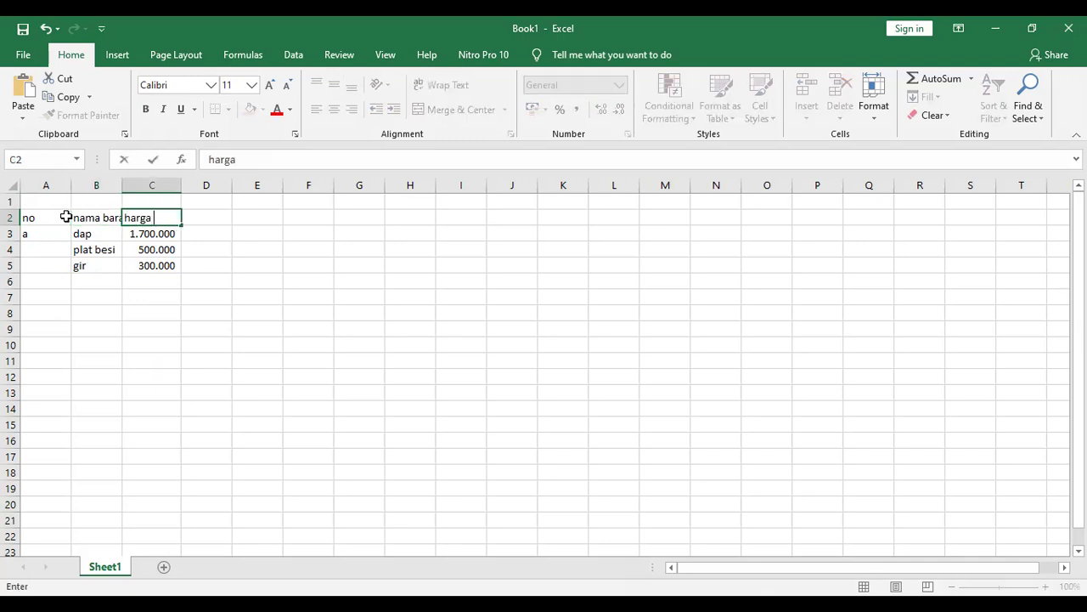
type("uan")
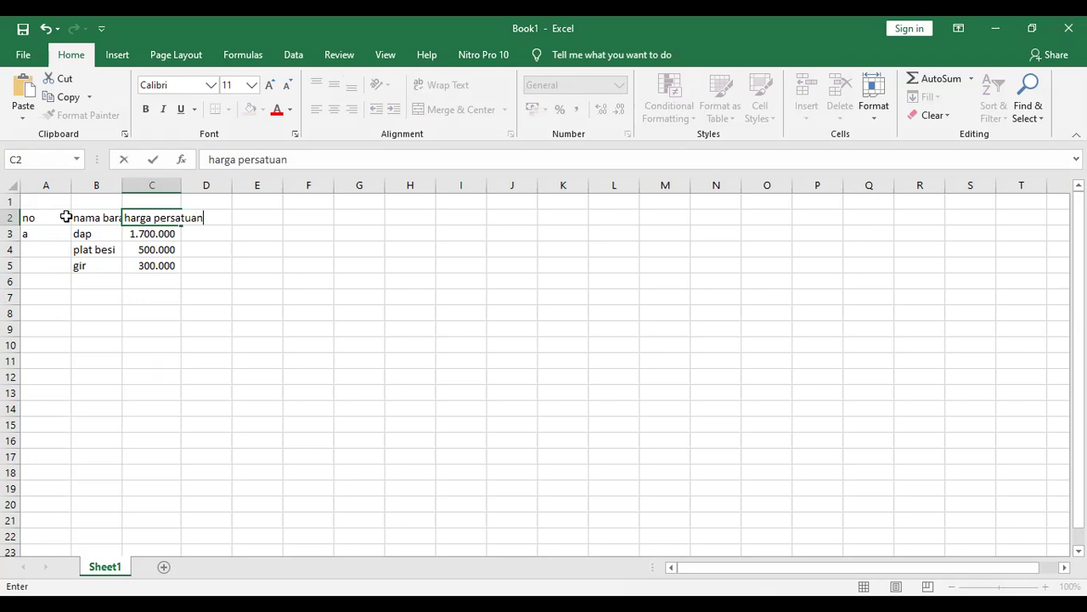
key("Tab")
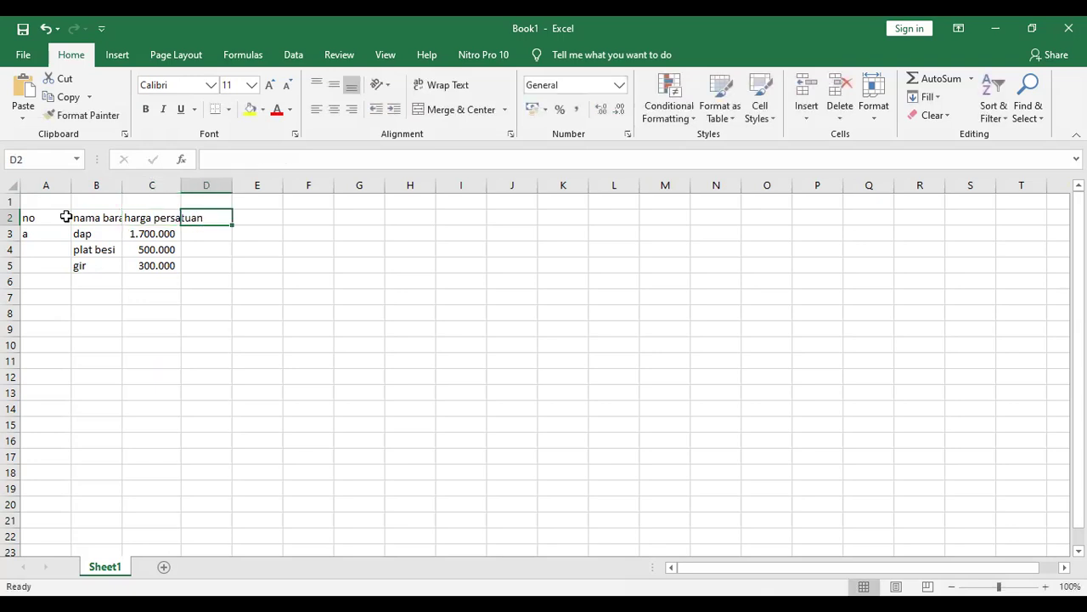
- Enter the headings jumlah yg dibutuhkan in D2 and total anggaran in E2
type("jumlah yg")
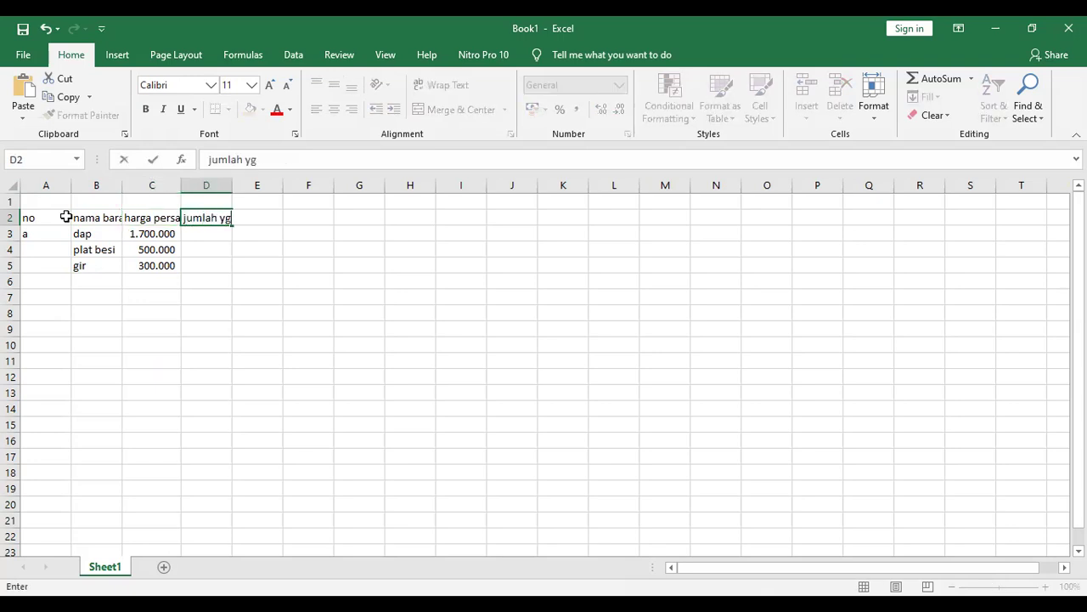
type(" dibutuhkan")
key("Tab")
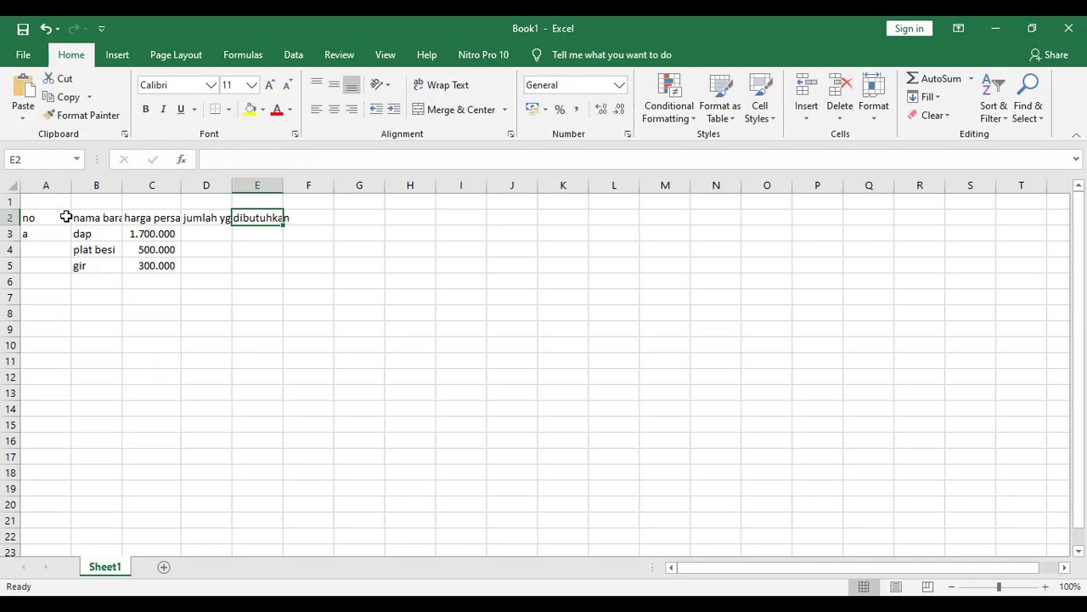
type("ju")
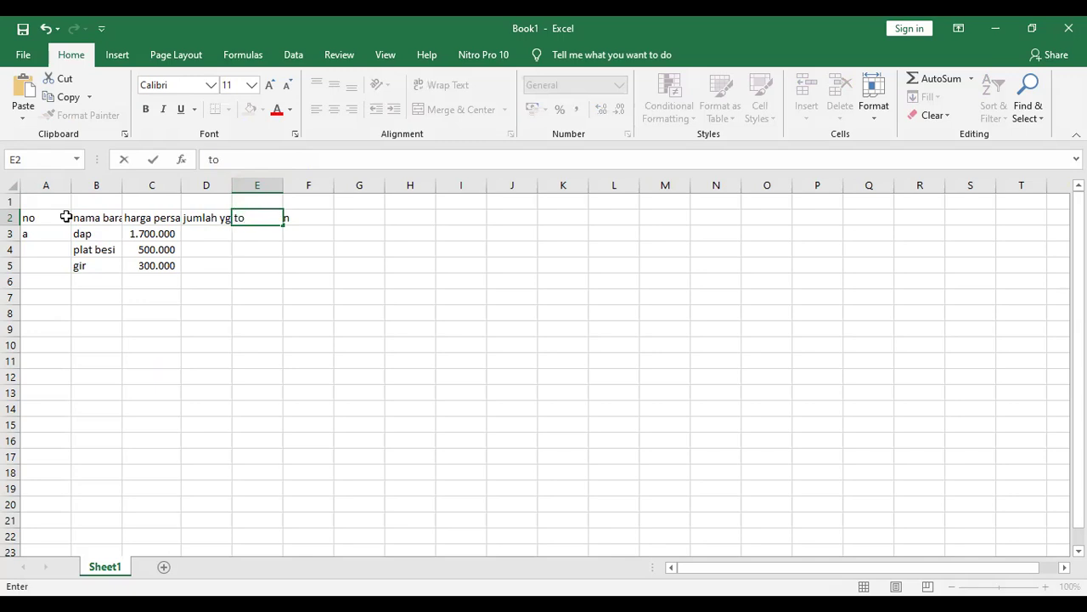
type("ngg")
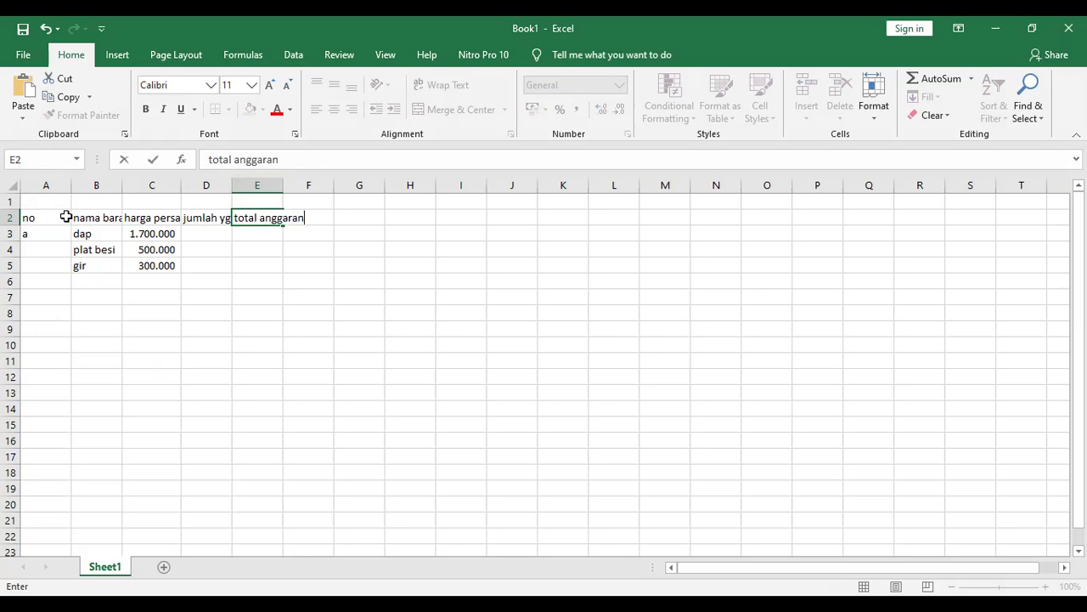
type("aran")
left_click(531, 267)
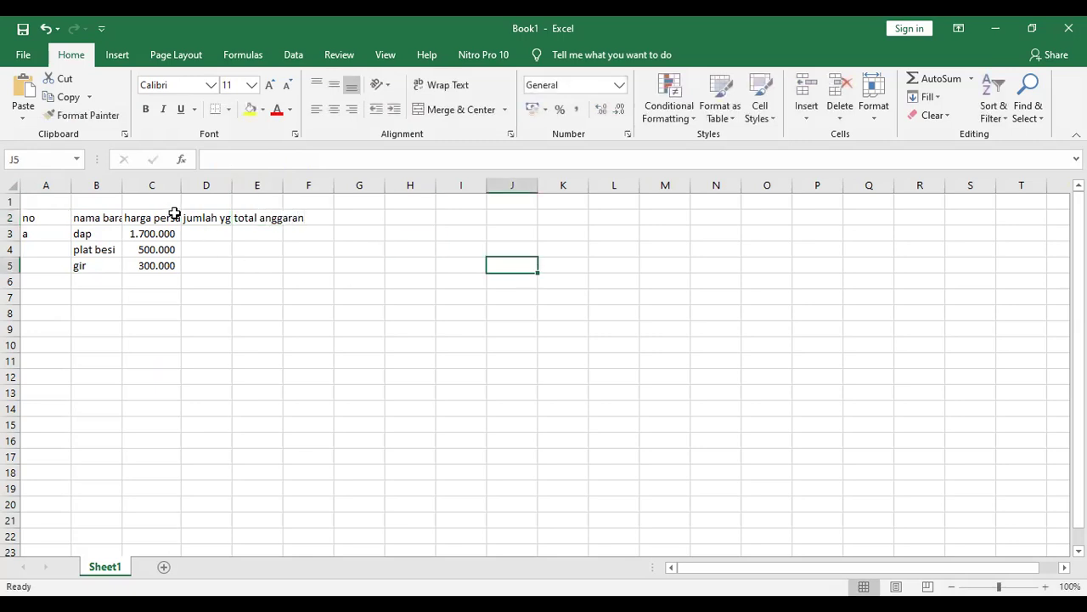
- Widen columns B to E so that each heading fits inside its own column
left_click_drag(119, 187, 439, 187)
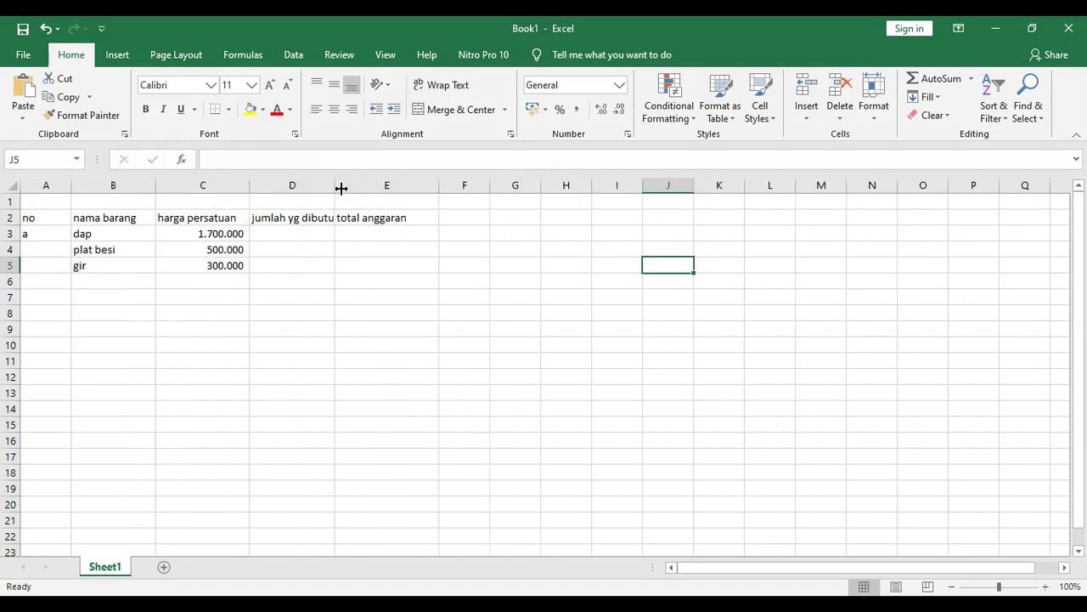
left_click_drag(334, 186, 367, 209)
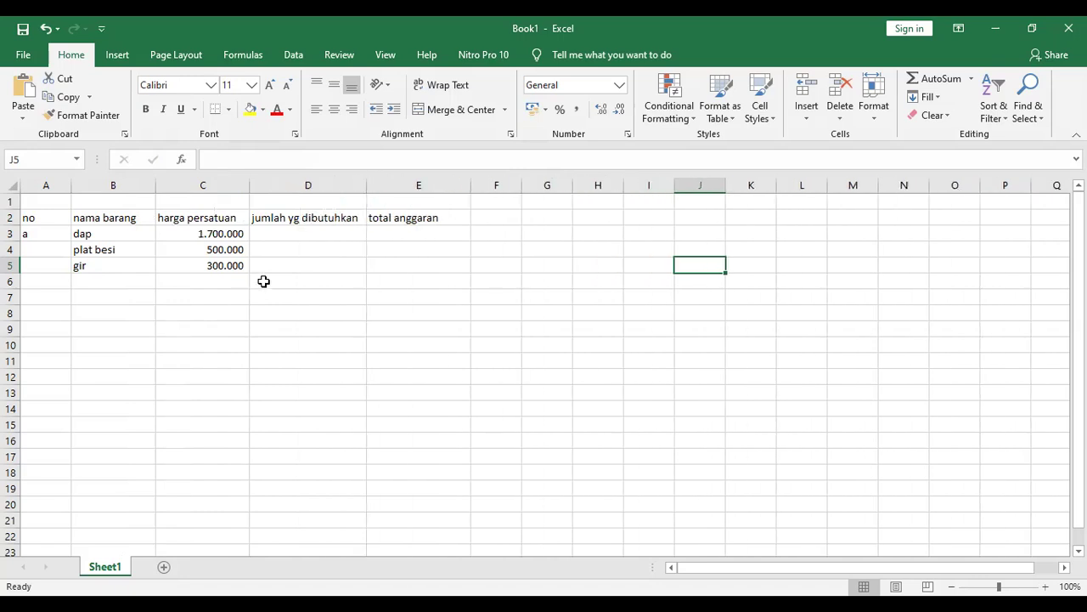
- Enter the item numbers 1 in A3 and 2 in A4 under the heading no
left_click(34, 218)
left_click(30, 234)
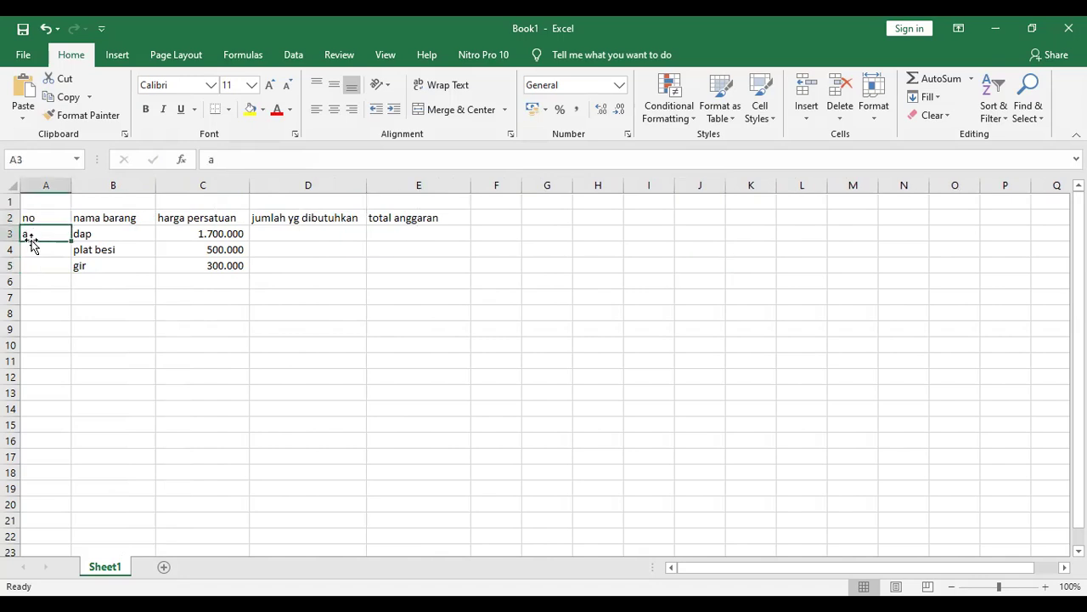
type("1")
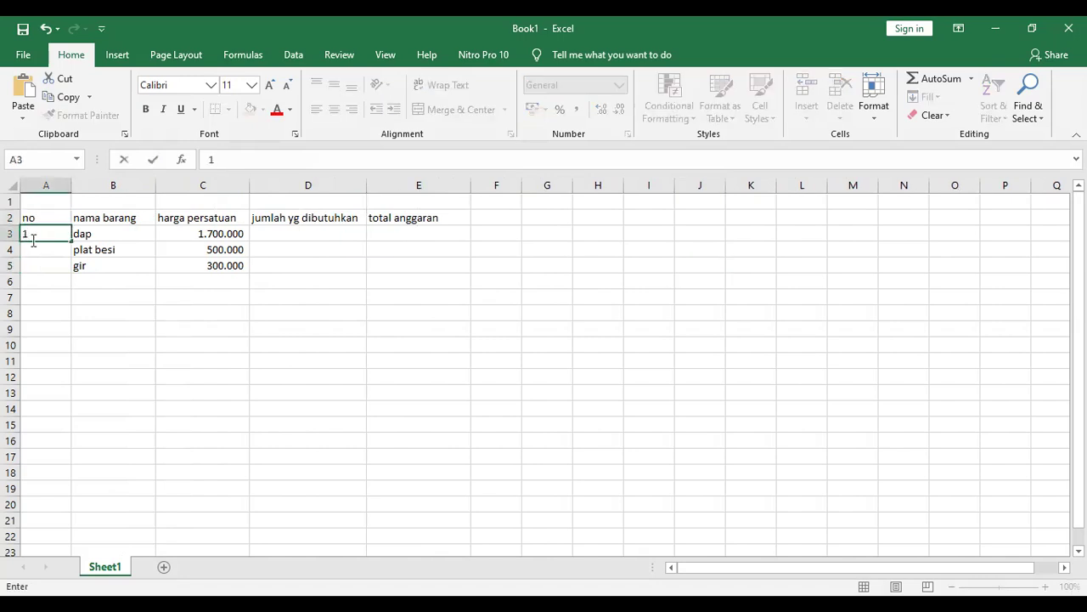
key("Return")
type("2")
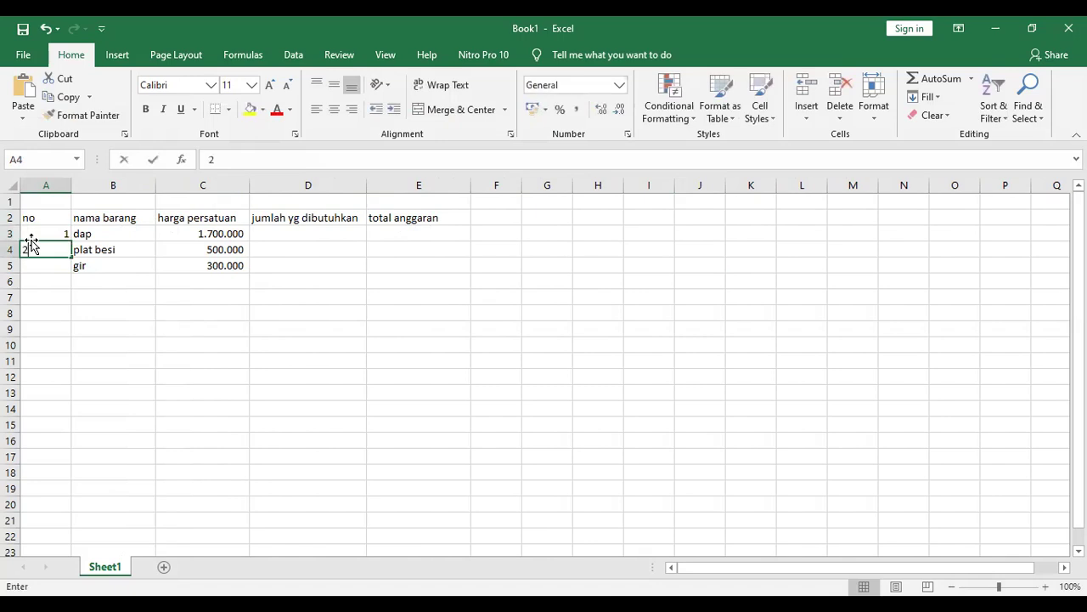
left_click(144, 310)
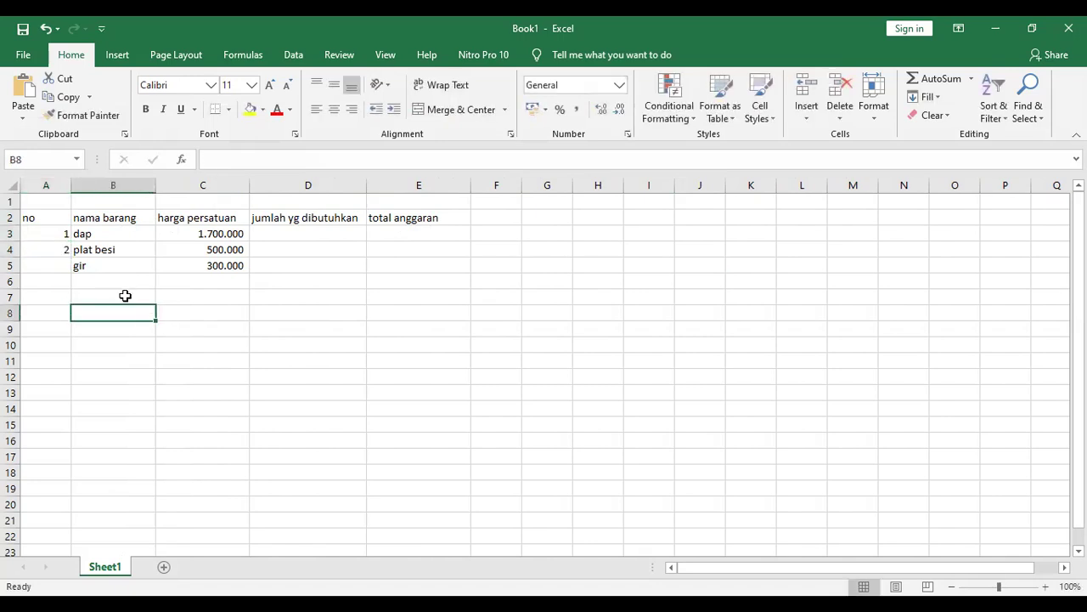
- Extend the number series from A3:A4 down to A10 so the items are numbered up to 8
left_click_drag(46, 231, 49, 254)
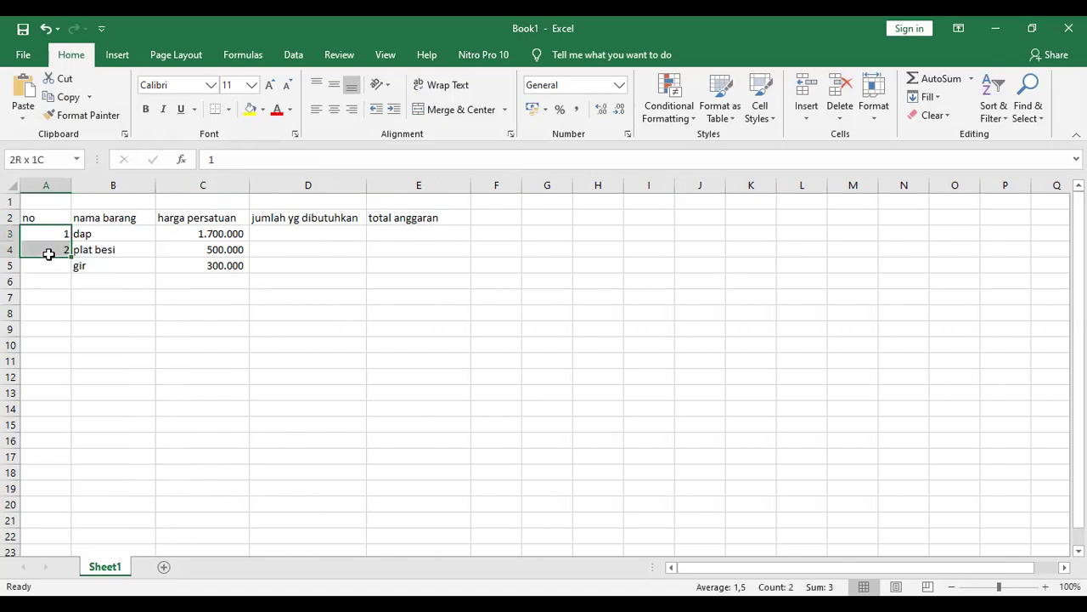
left_click(92, 293)
left_click_drag(44, 236, 64, 289)
left_click_drag(60, 357, 59, 345)
left_click(330, 413)
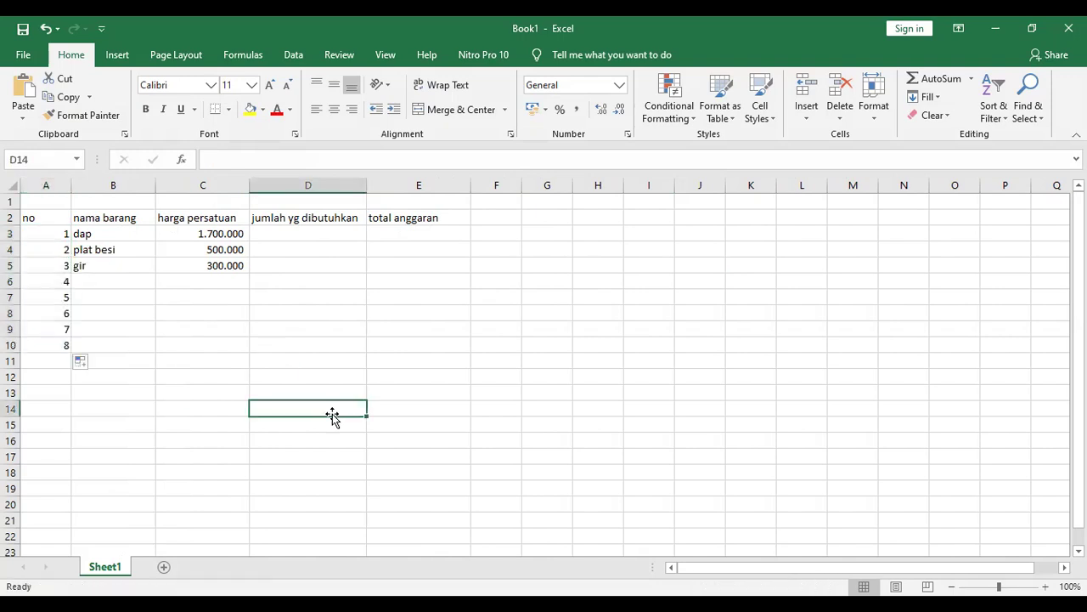
left_click(137, 342)
left_click(95, 277)
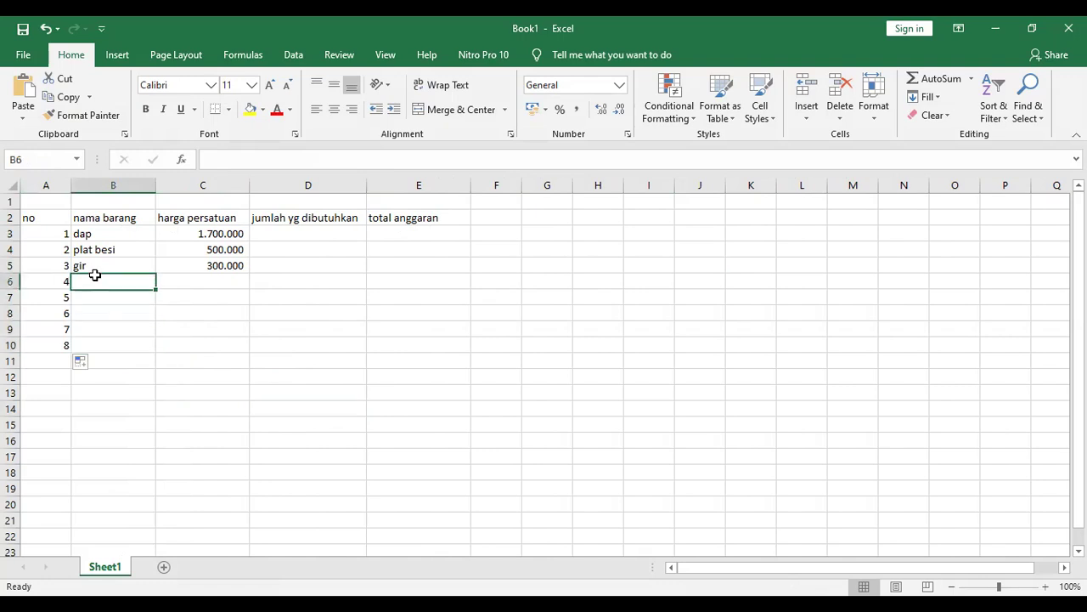
left_click(298, 217)
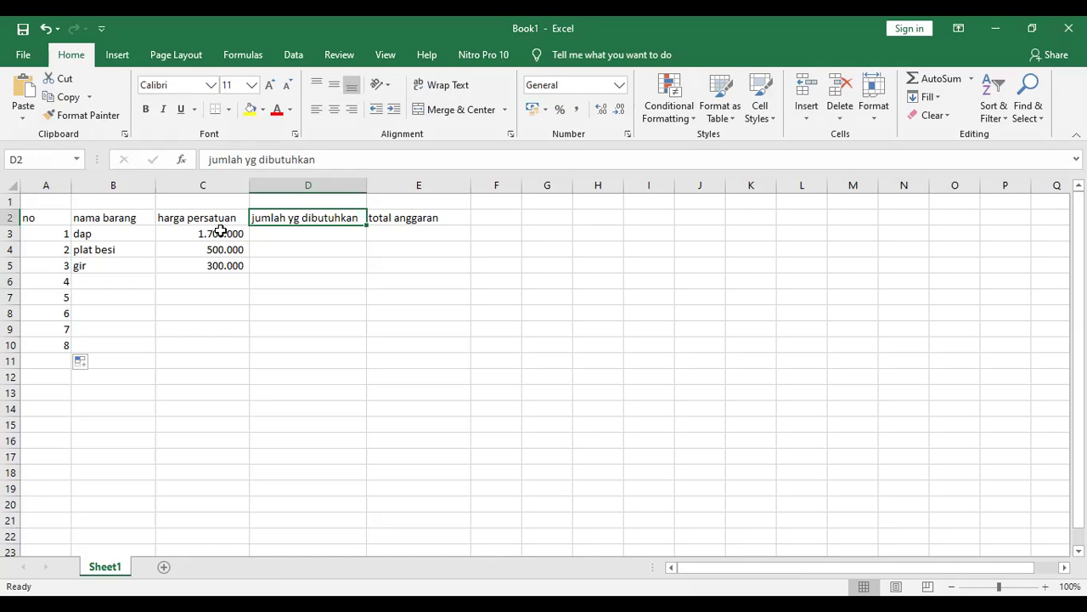
- Insert an empty column between nama barang and harga persatuan
left_click(182, 186)
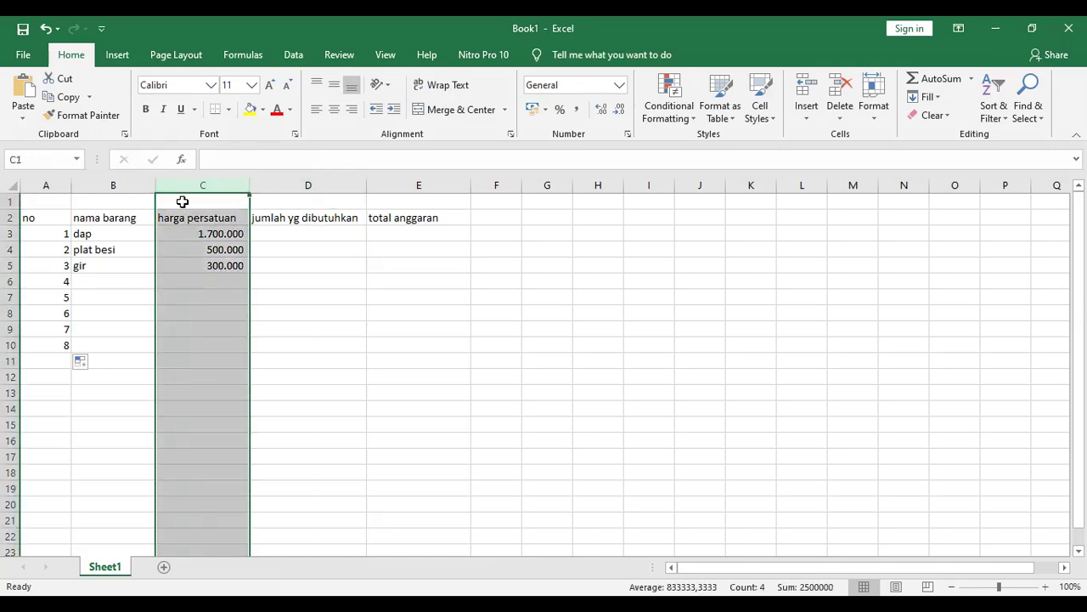
right_click(182, 201)
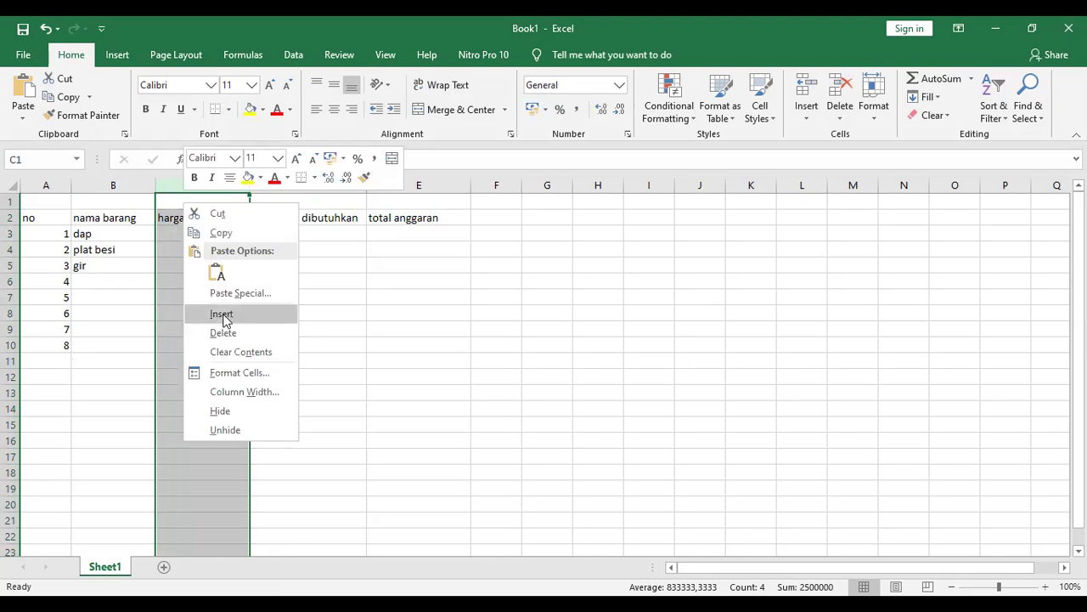
left_click(222, 314)
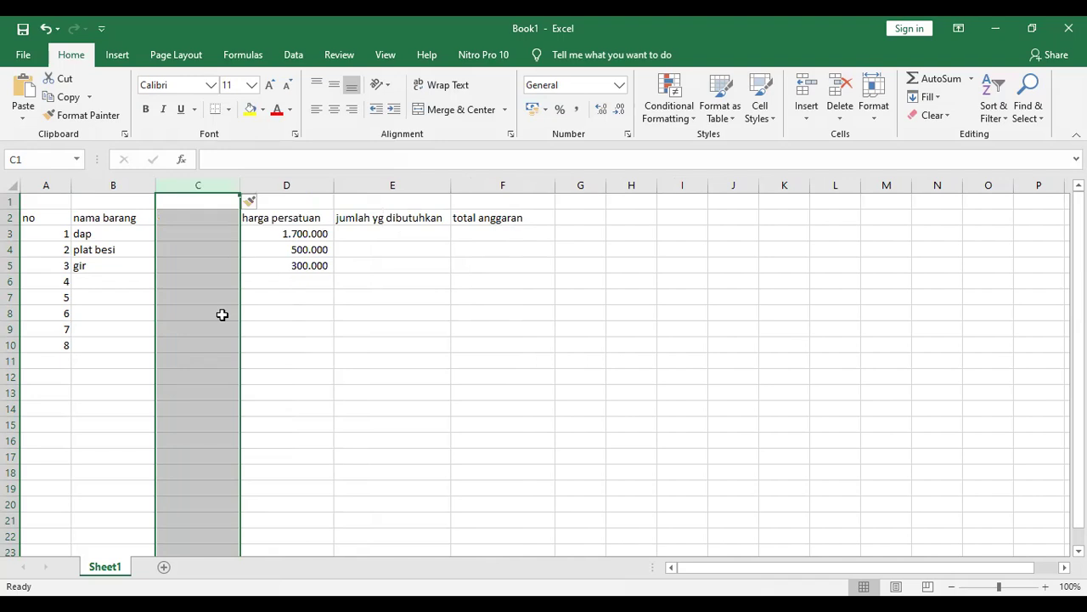
- Insert an empty row above item number 4
left_click(12, 281)
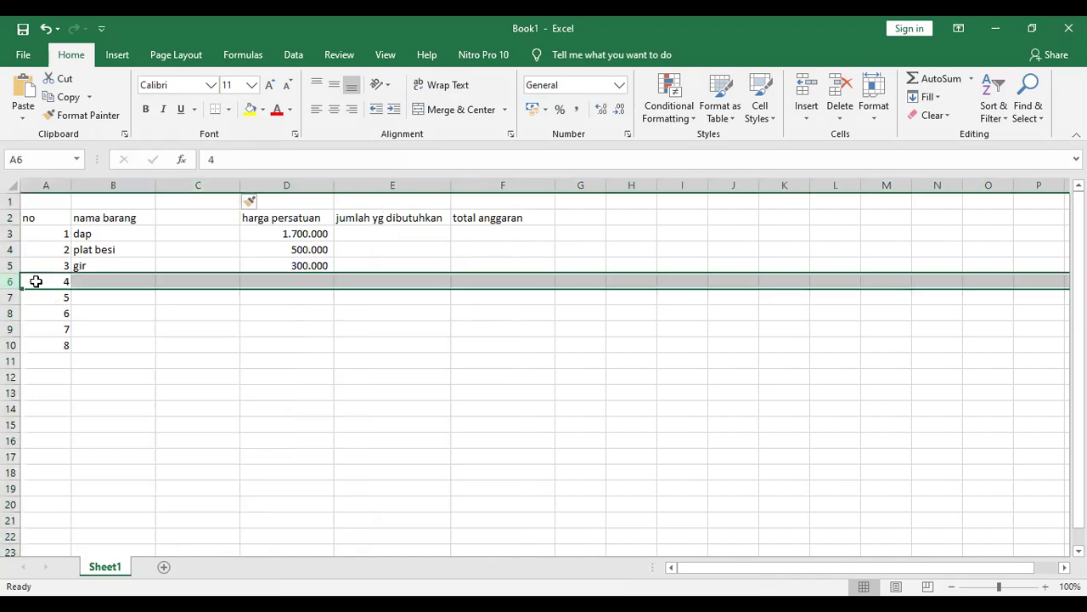
right_click(39, 286)
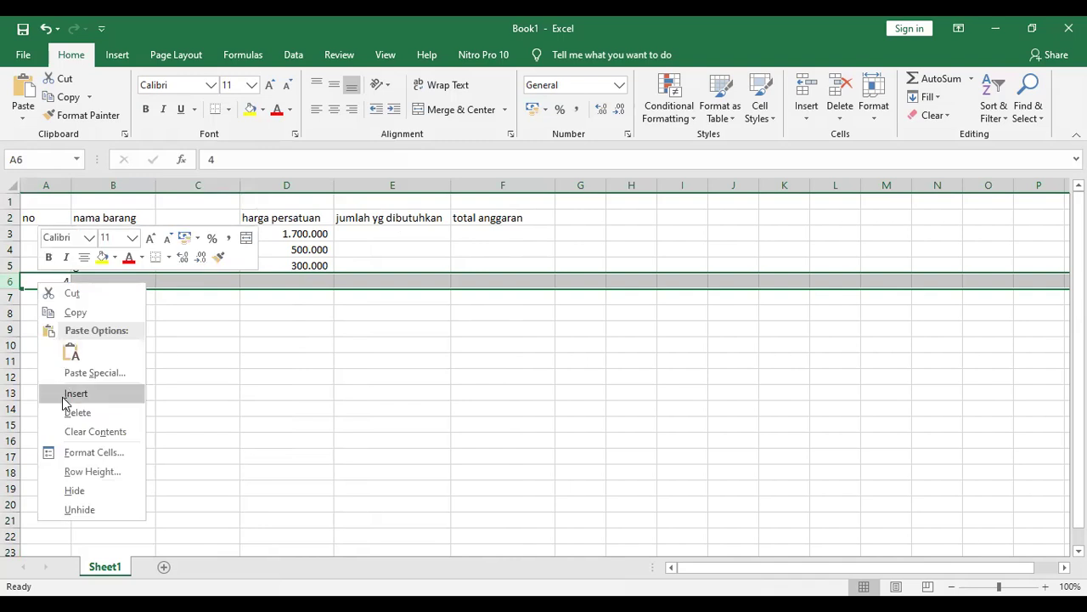
left_click(72, 393)
left_click(348, 392)
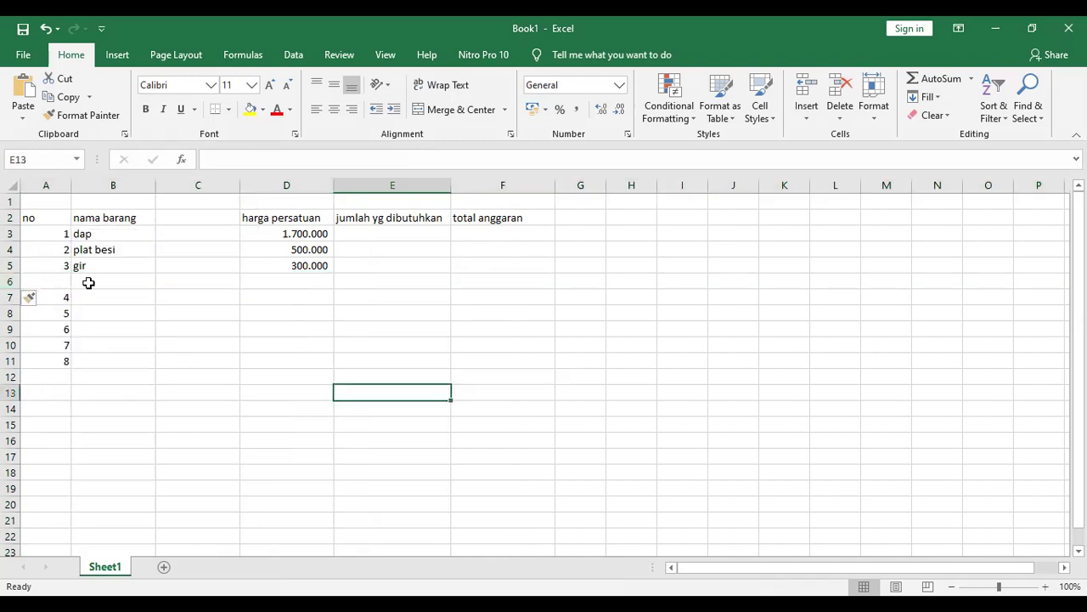
- Undo the row insertion and the column insertion
left_click(437, 314)
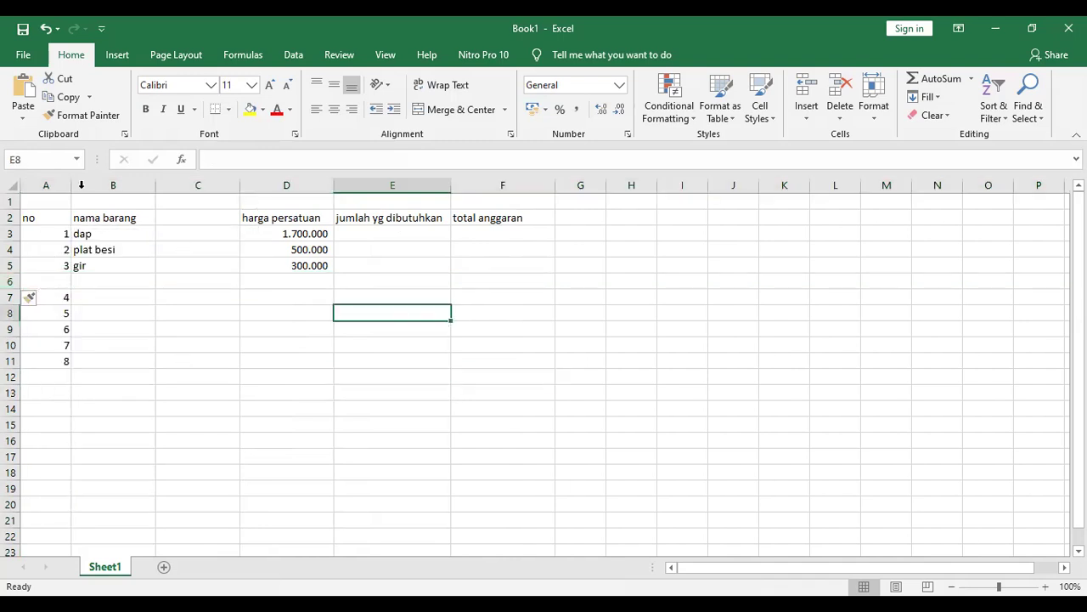
left_click(42, 31)
left_click(43, 30)
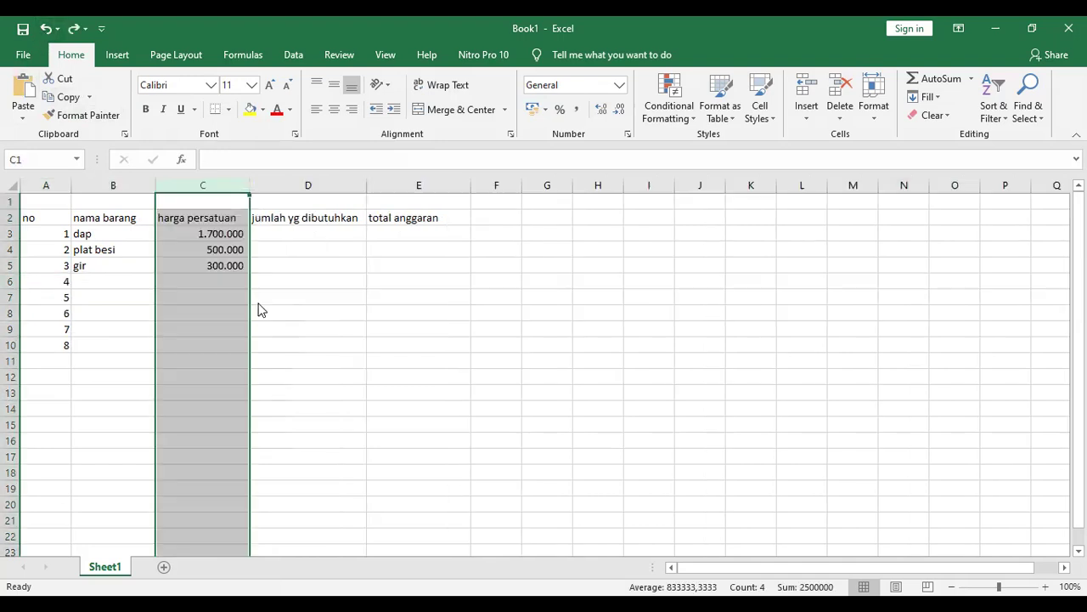
left_click(440, 435)
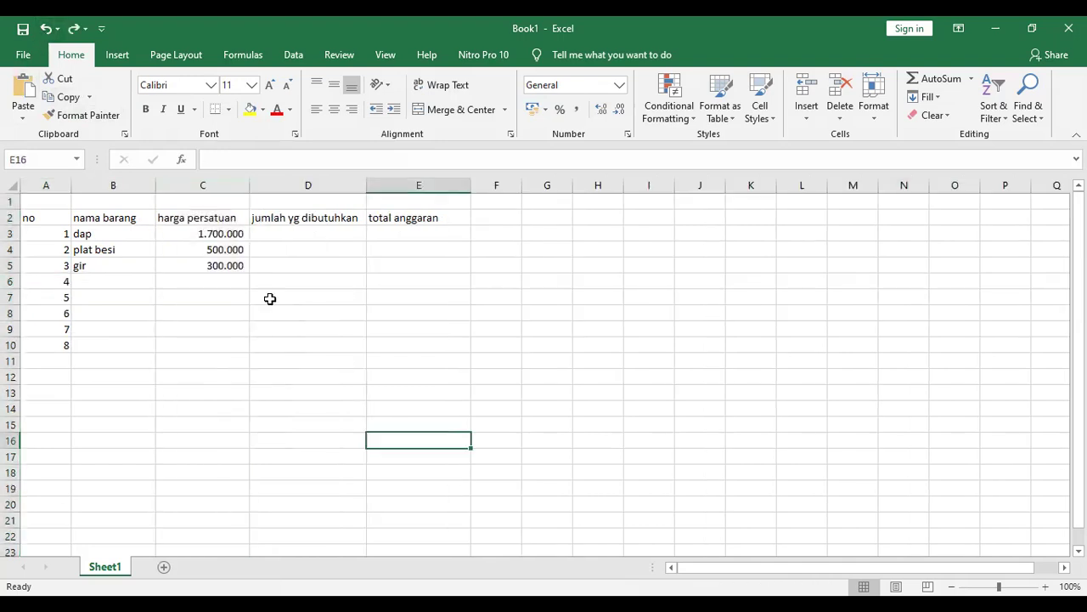
- Enter the required quantities 1, 3 and 2 in cells D3 to D5
left_click(307, 233)
type("1")
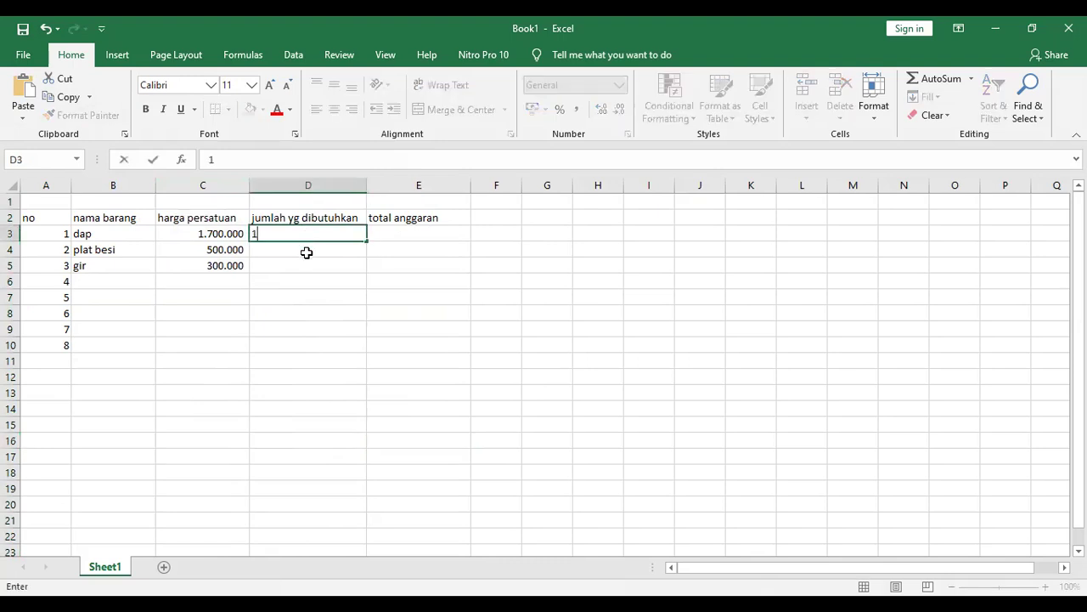
left_click(307, 253)
type("3")
left_click(306, 311)
left_click(304, 264)
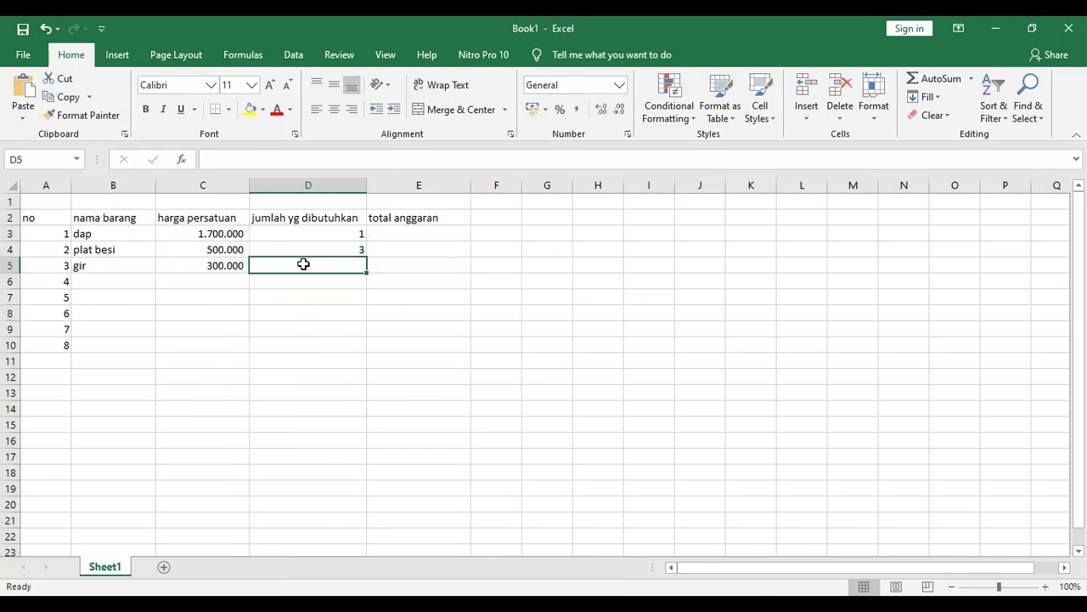
type("2")
left_click(464, 299)
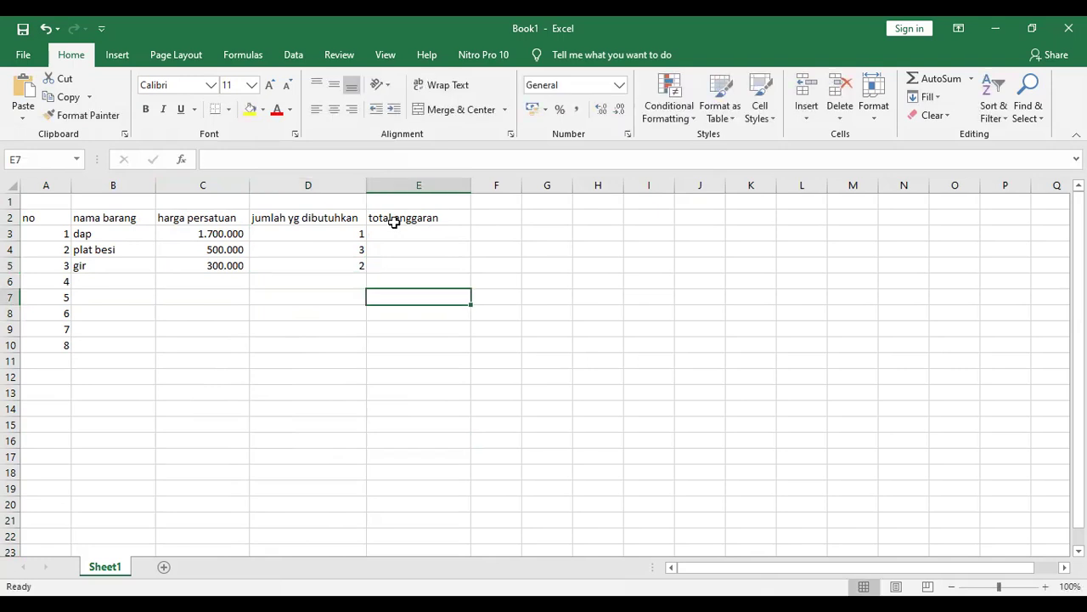
- Apply All Borders to the table range A2:E10 and make heading row 2 slightly taller
left_click_drag(38, 217, 451, 334)
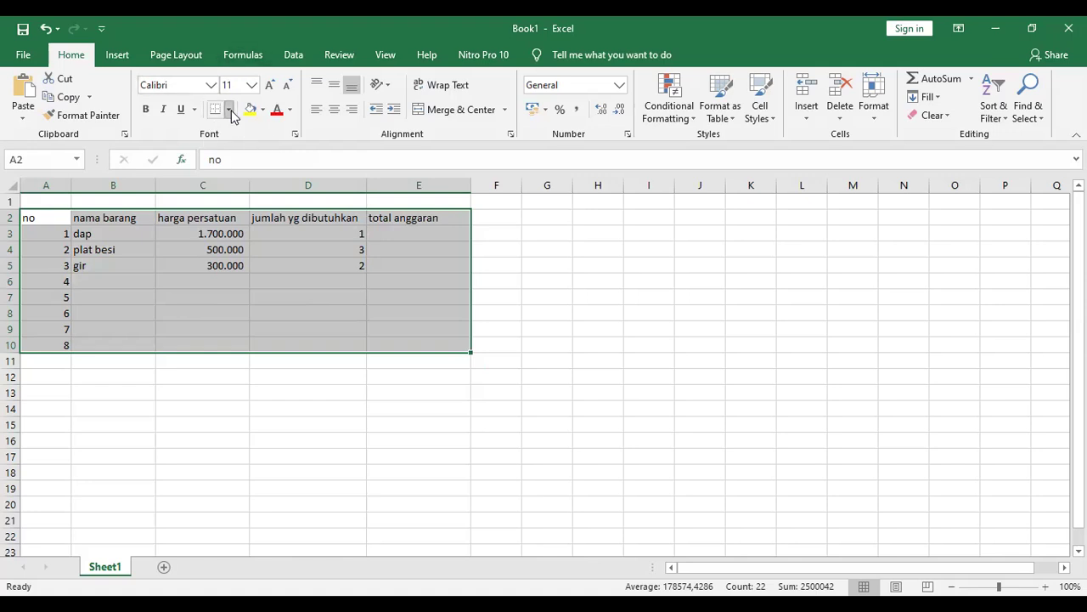
left_click(228, 110)
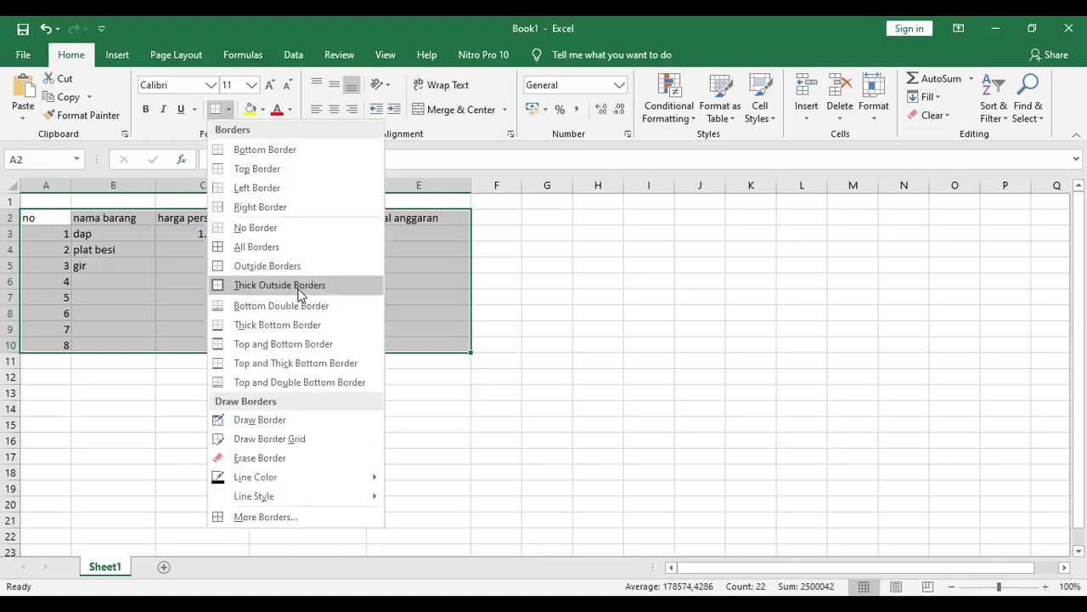
left_click(300, 247)
left_click(598, 392)
left_click_drag(17, 222, 17, 230)
left_click(637, 333)
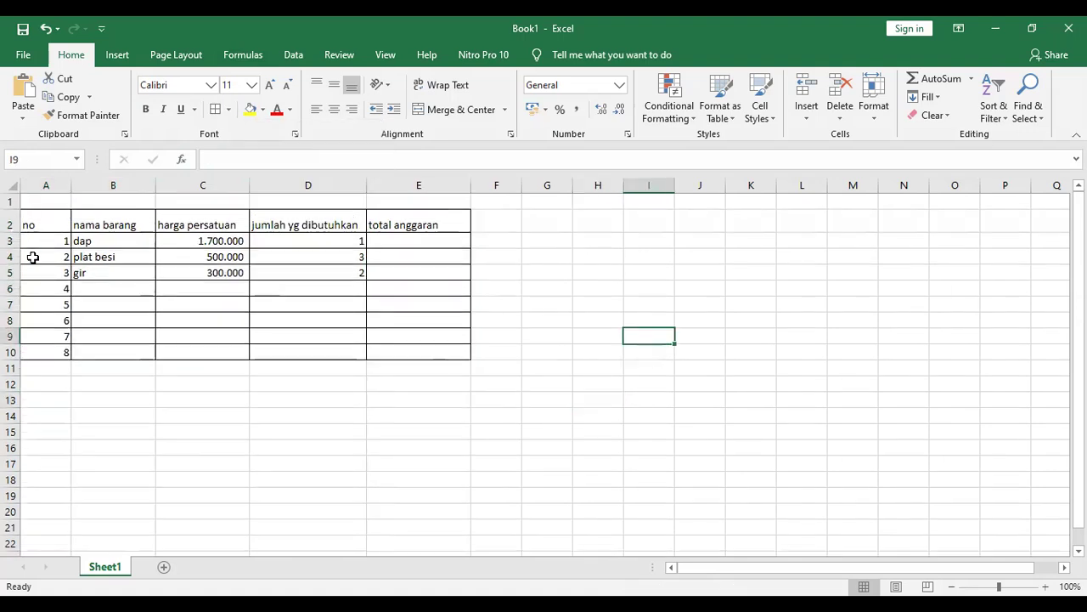
- Try Merge Across on heading cell A2 and center its text horizontally
left_click(26, 218)
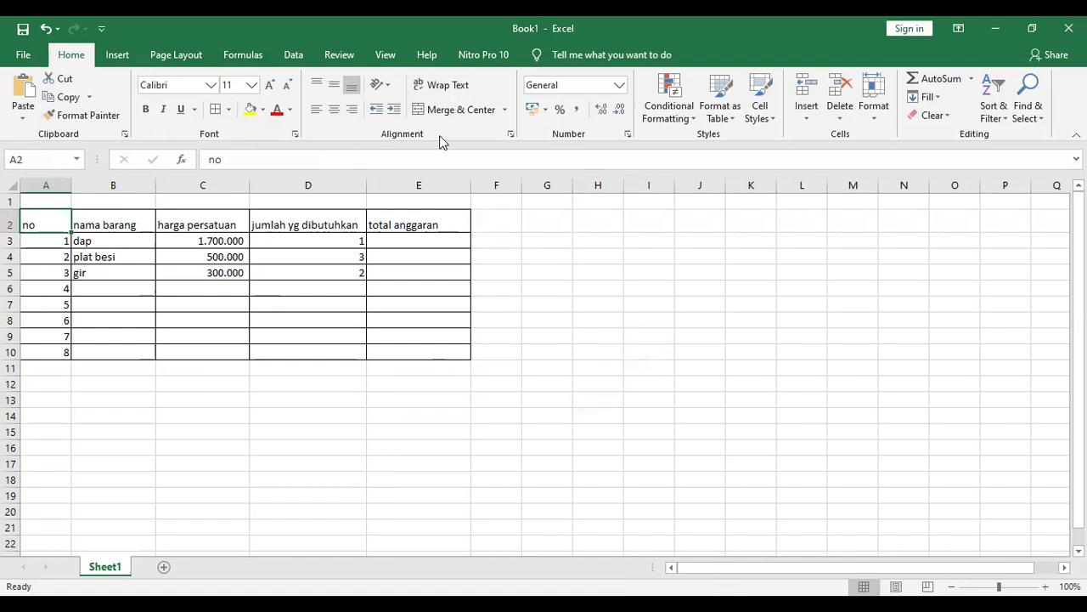
left_click(503, 110)
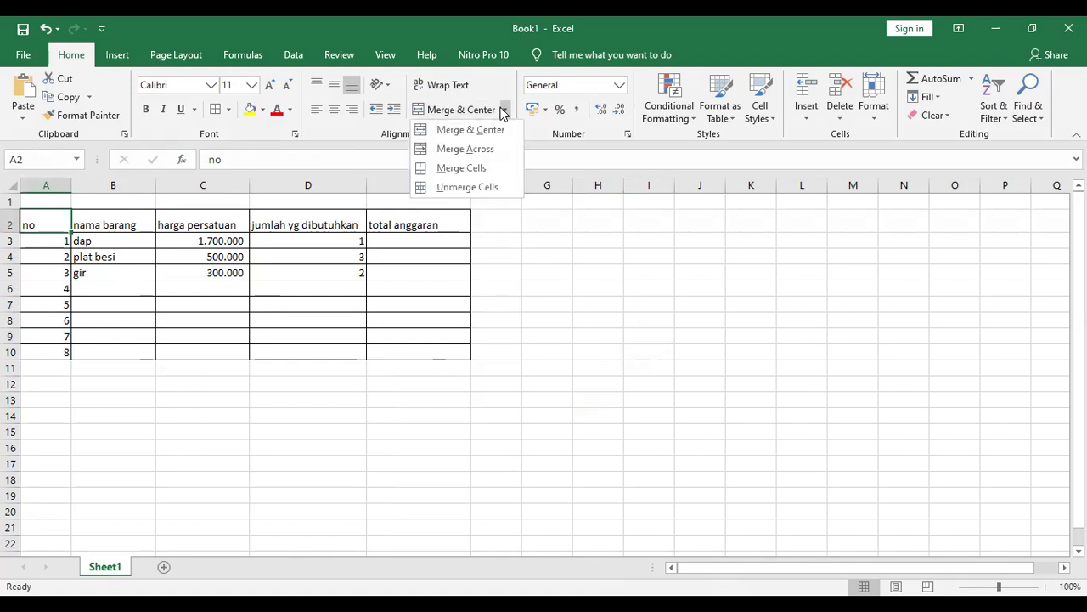
left_click(469, 150)
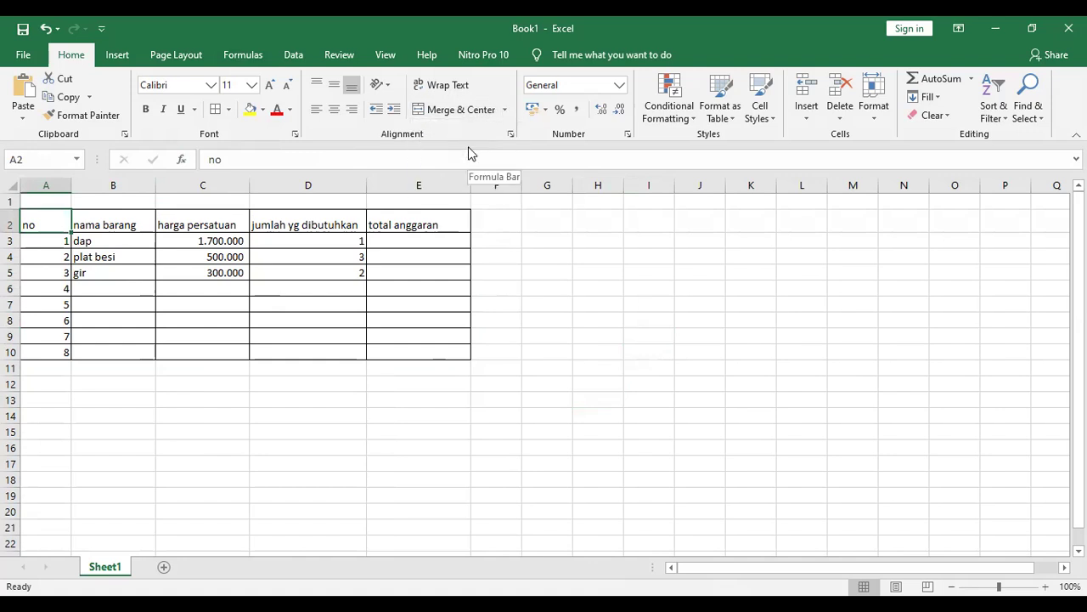
left_click(333, 108)
left_click(649, 304)
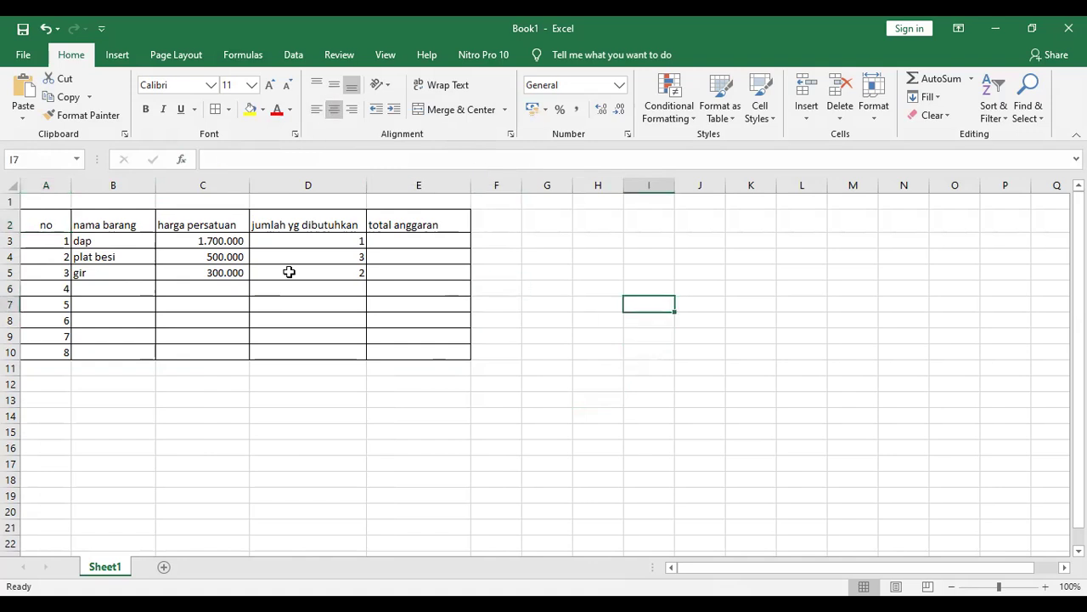
- Center the headings nama barang, harga persatuan and jumlah yg dibutuhkan horizontally in B2, C2 and D2
left_click(126, 222)
left_click(331, 115)
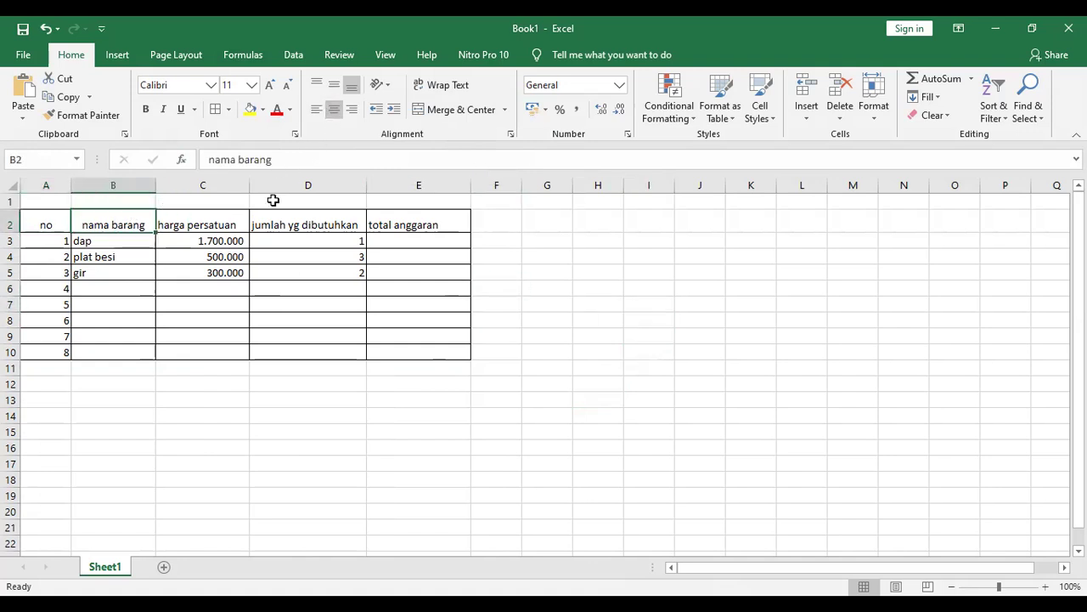
left_click(180, 228)
left_click(332, 113)
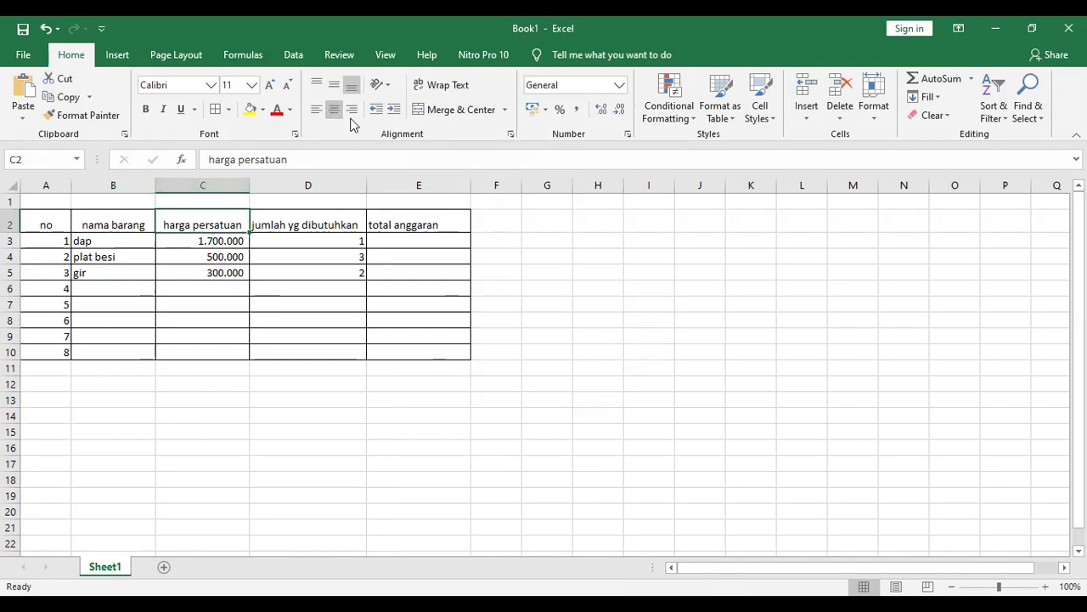
left_click(289, 221)
left_click(333, 115)
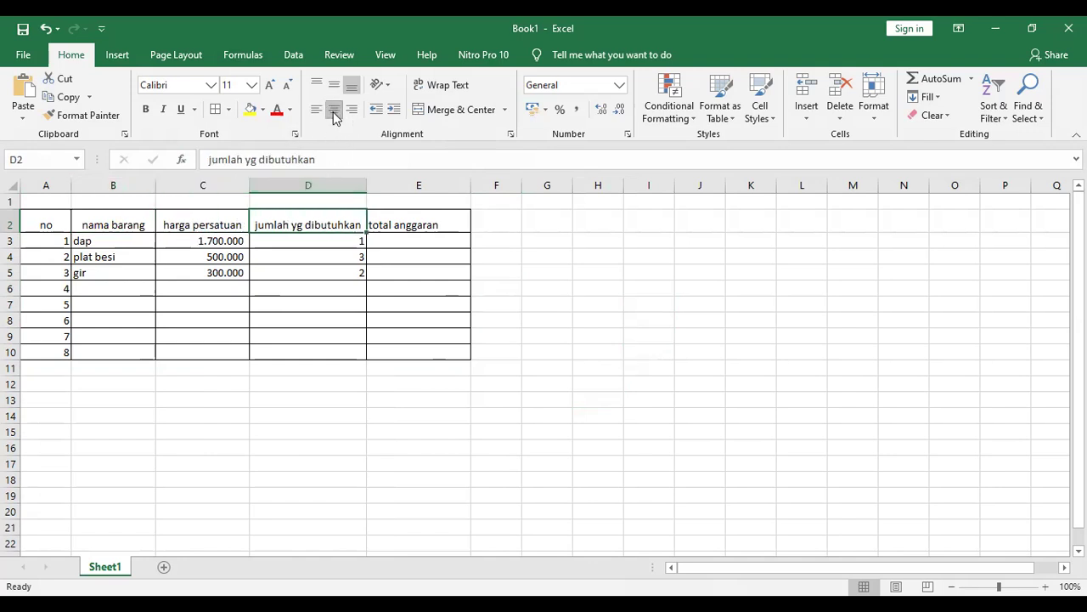
- Set the vertical alignment of the total anggaran heading in E2 to middle
left_click(379, 220)
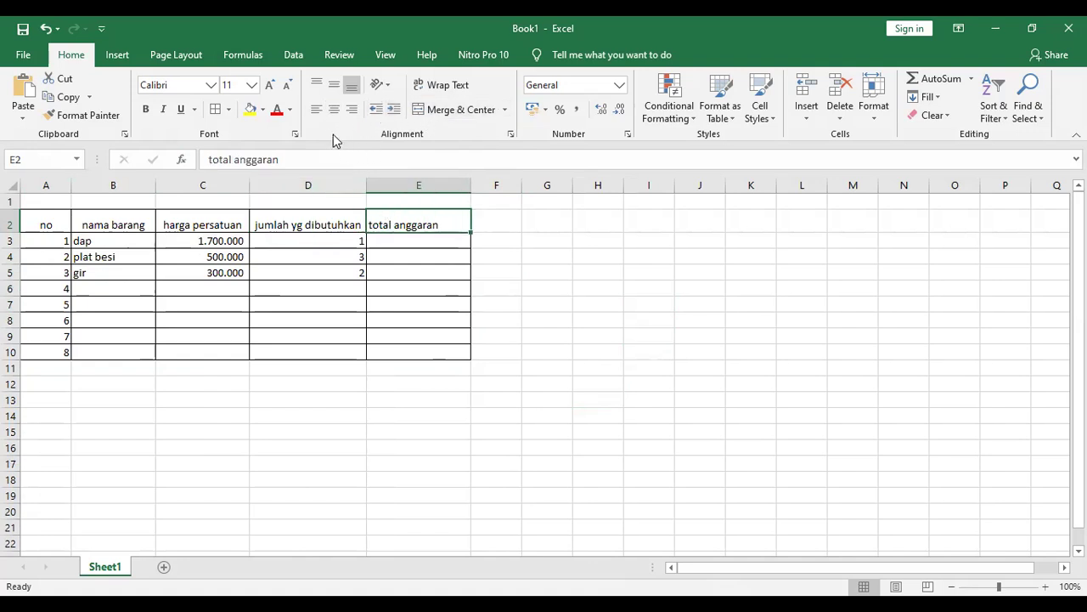
left_click(336, 85)
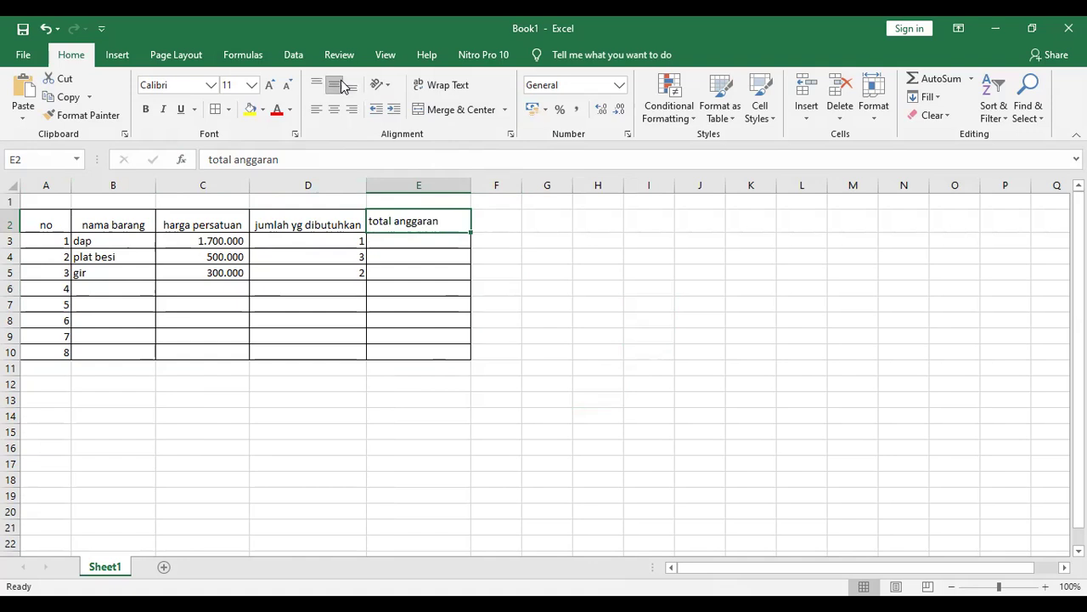
left_click(622, 254)
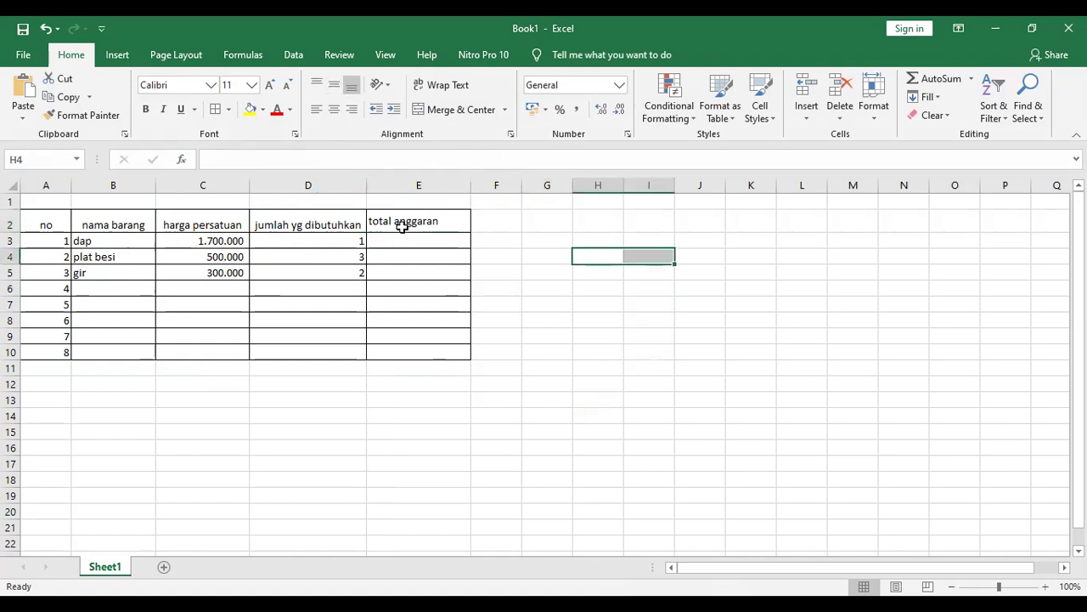
- Merge and center heading cells D2 and E2, keeping jumlah yg dibutuhkan, and set the merged cell's vertical alignment to middle
left_click(277, 226)
left_click_drag(277, 226, 418, 222)
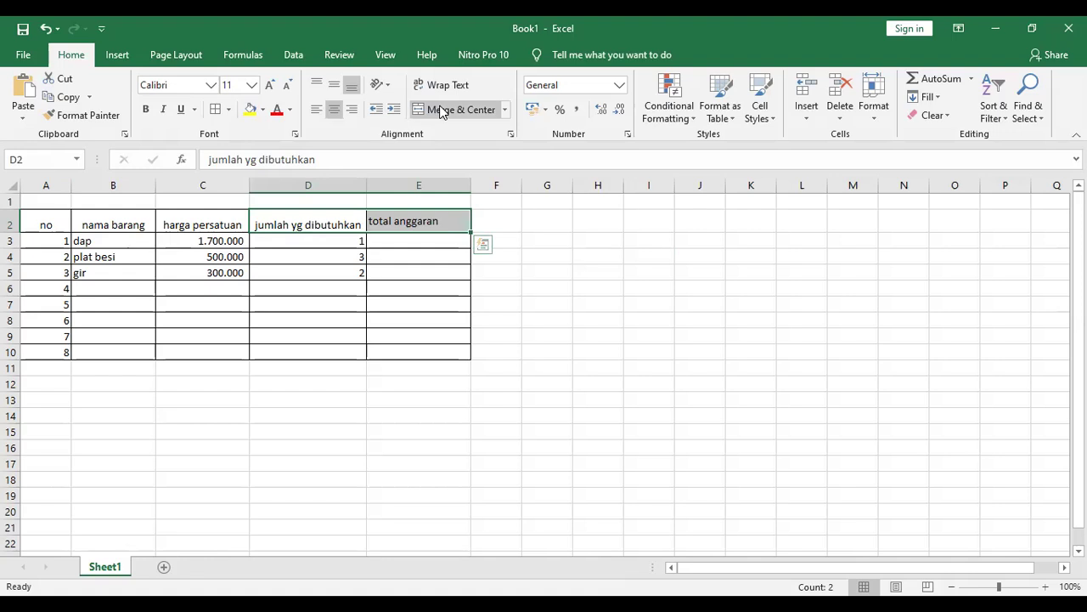
left_click(453, 116)
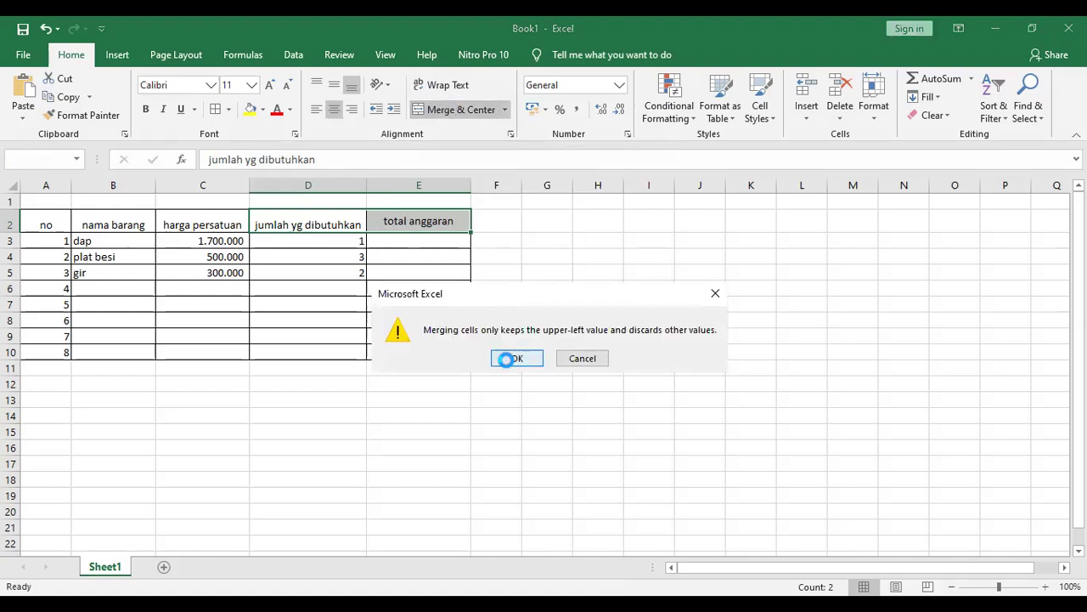
left_click(513, 358)
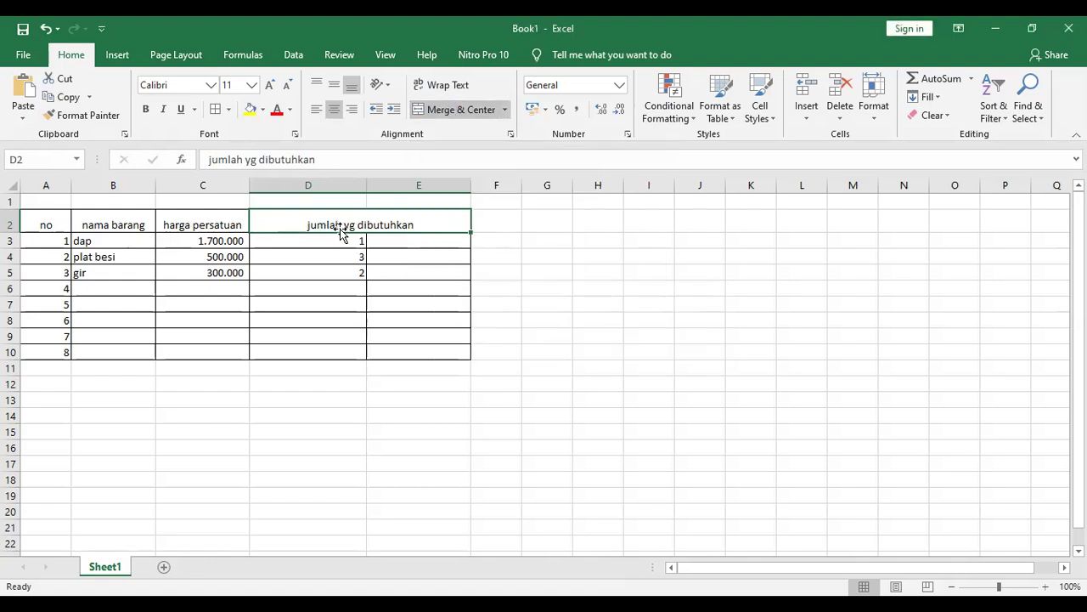
left_click(335, 89)
left_click(598, 304)
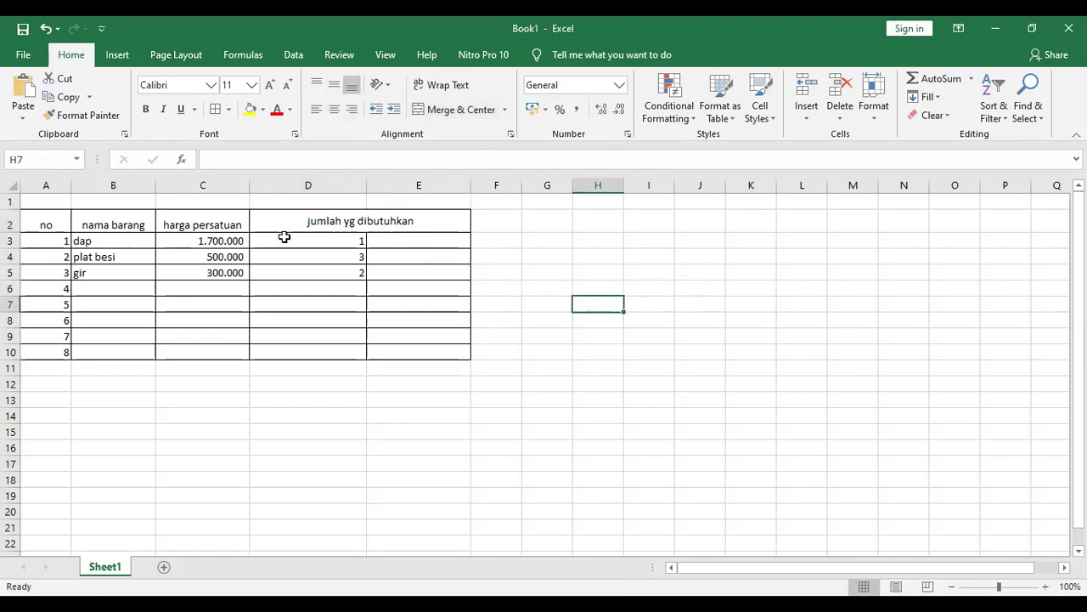
- Unmerge the combined jumlah yg dibutuhkan heading cell back into D2 and E2
left_click(364, 225)
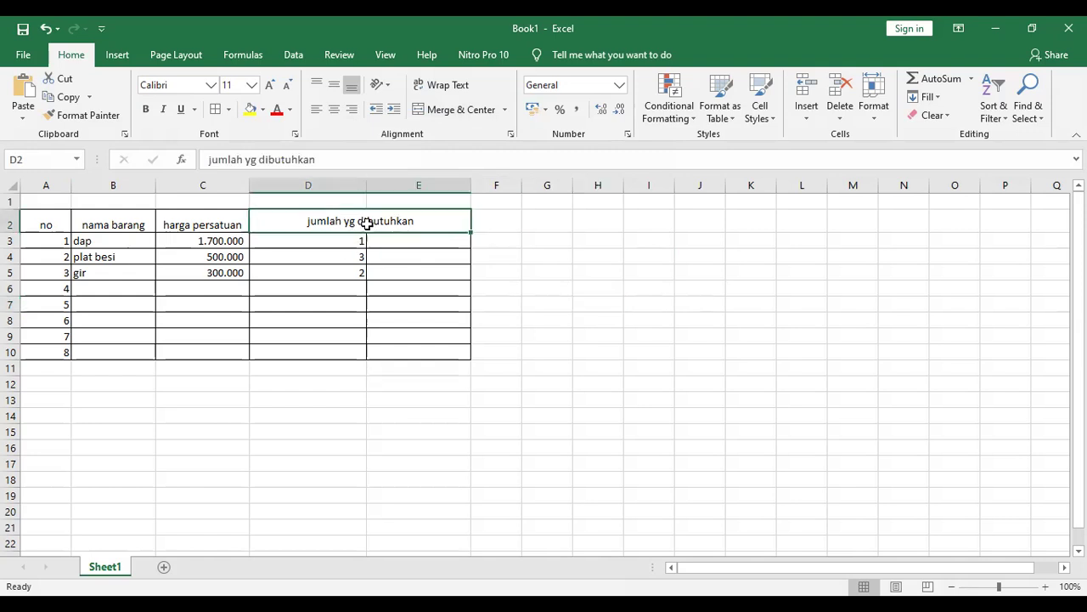
left_click(457, 113)
left_click(524, 244)
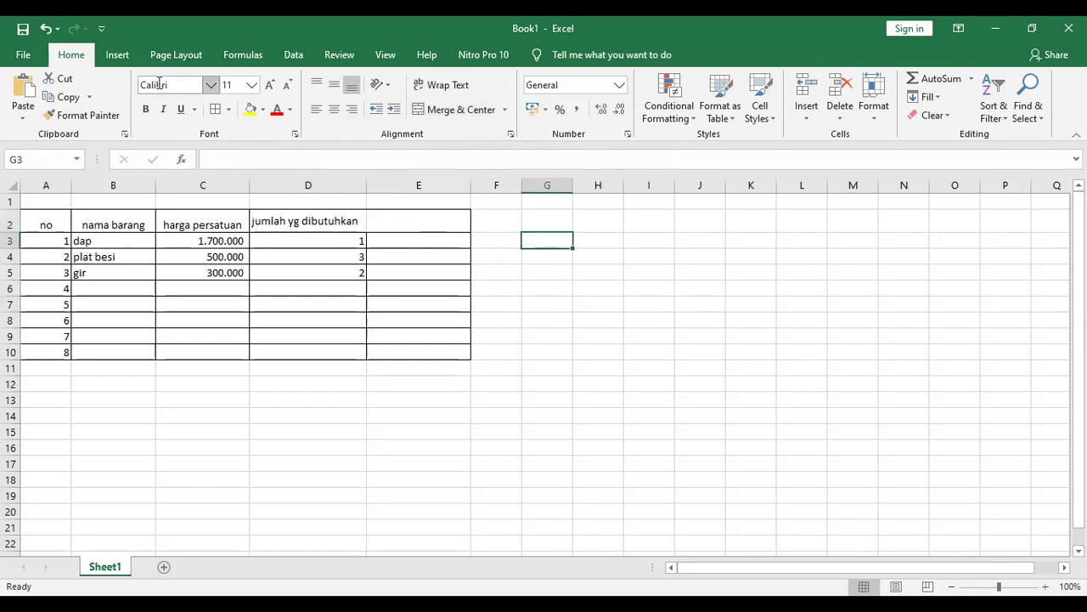
- Undo the unmerge, middle alignment and merge applied to D2:E2, restoring the total anggaran heading
left_click(42, 32)
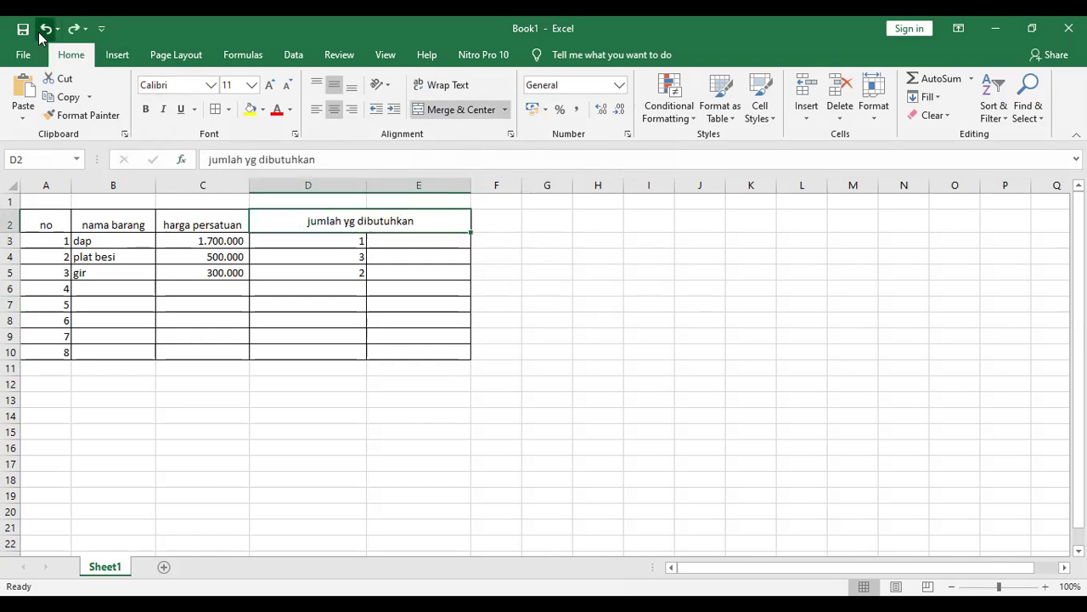
left_click(40, 34)
left_click(40, 35)
left_click(646, 350)
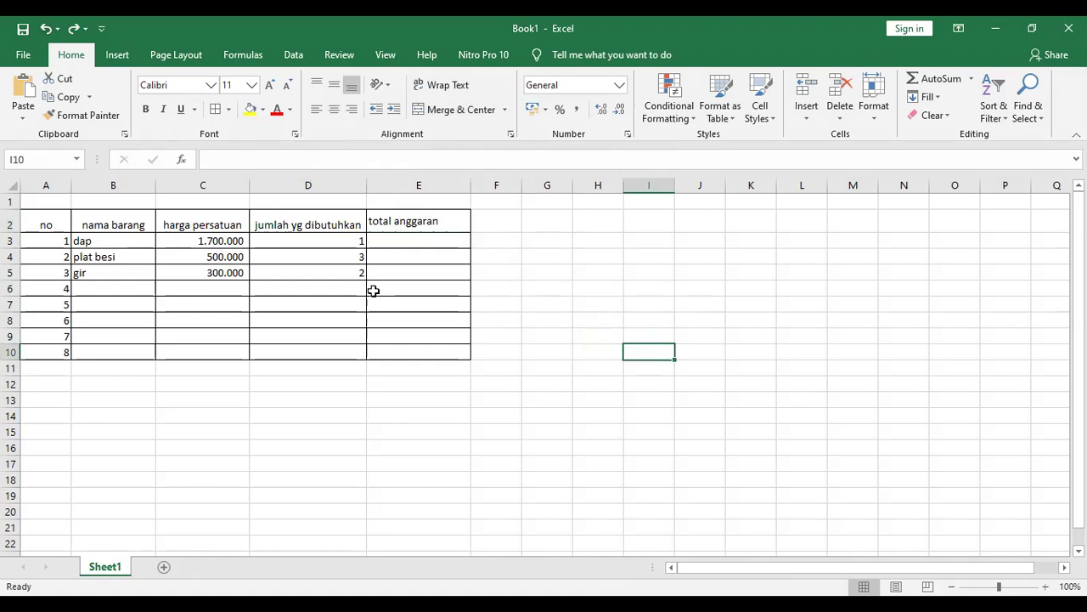
- Fill the heading cells A2:E2 with a light grey theme color
left_click(394, 218)
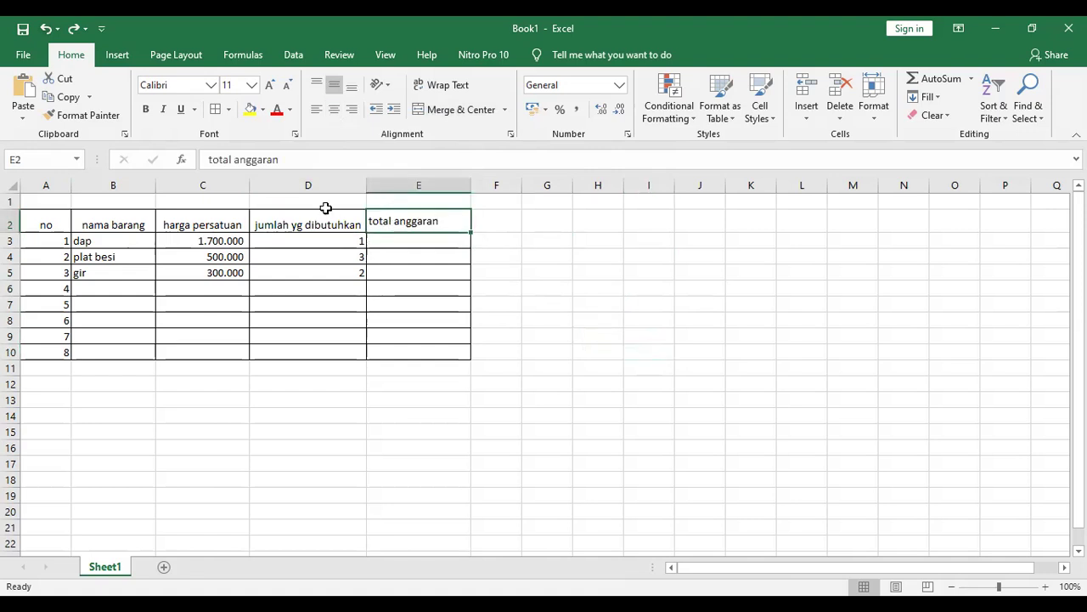
left_click_drag(40, 230, 440, 229)
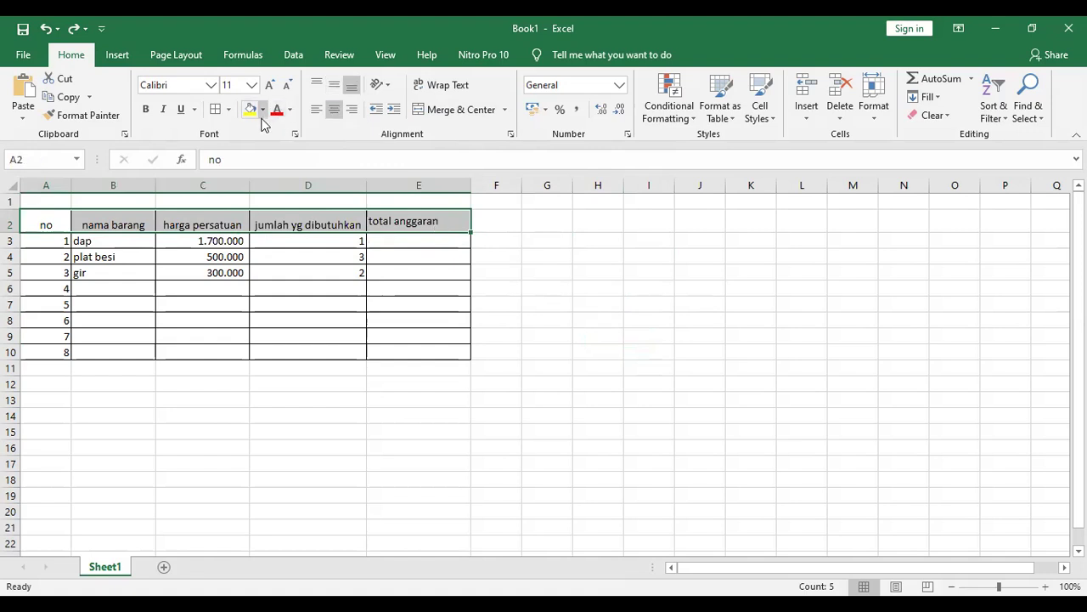
left_click(263, 109)
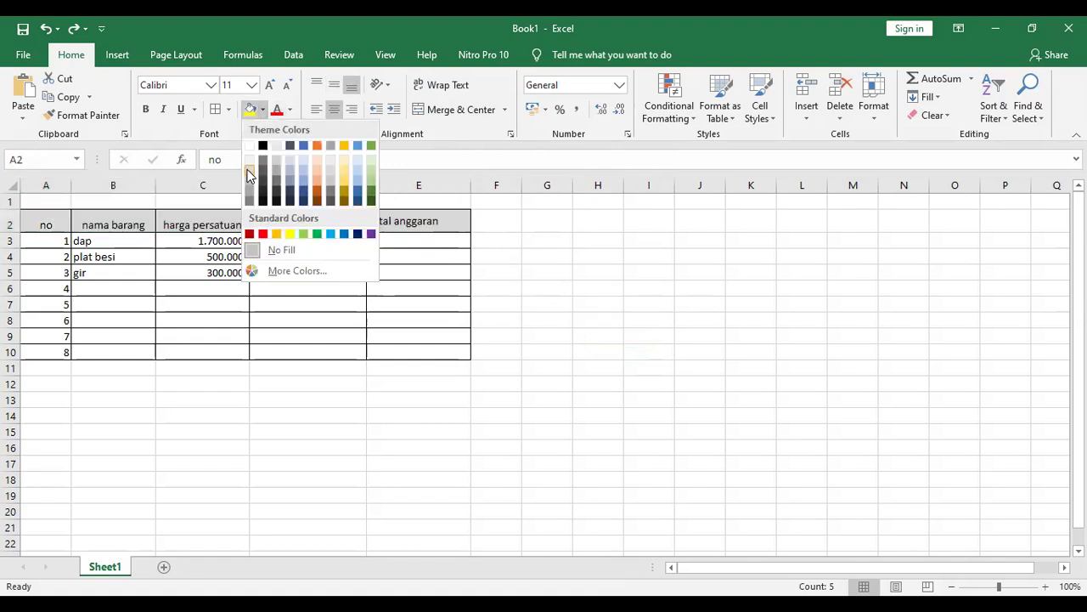
left_click(249, 174)
- Center the headings in A2:E2 horizontally and narrow column D to a width of 17,71
left_click_drag(43, 223, 410, 221)
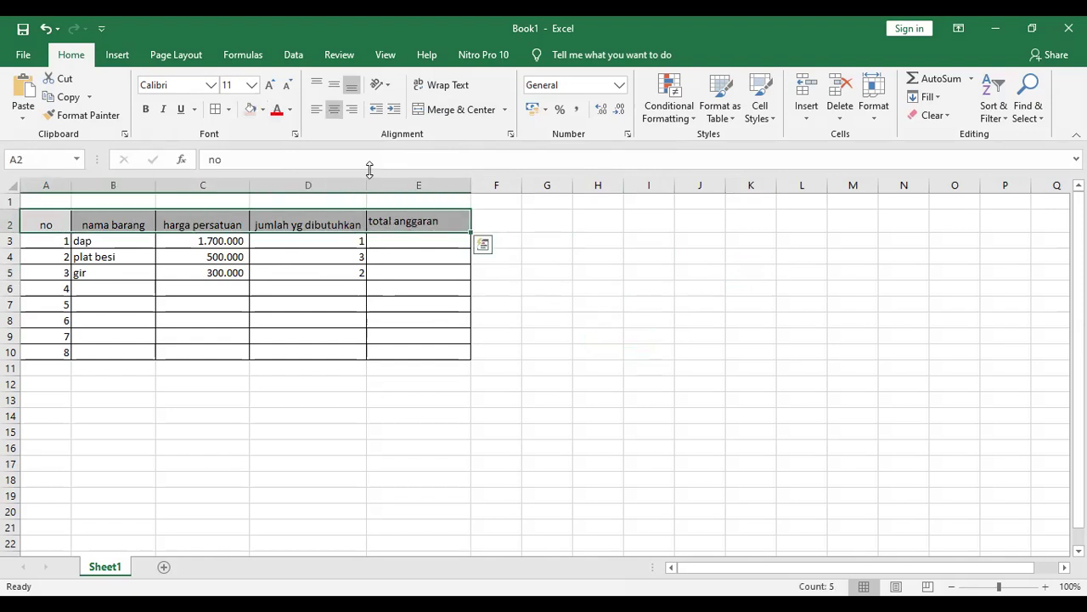
left_click(331, 109)
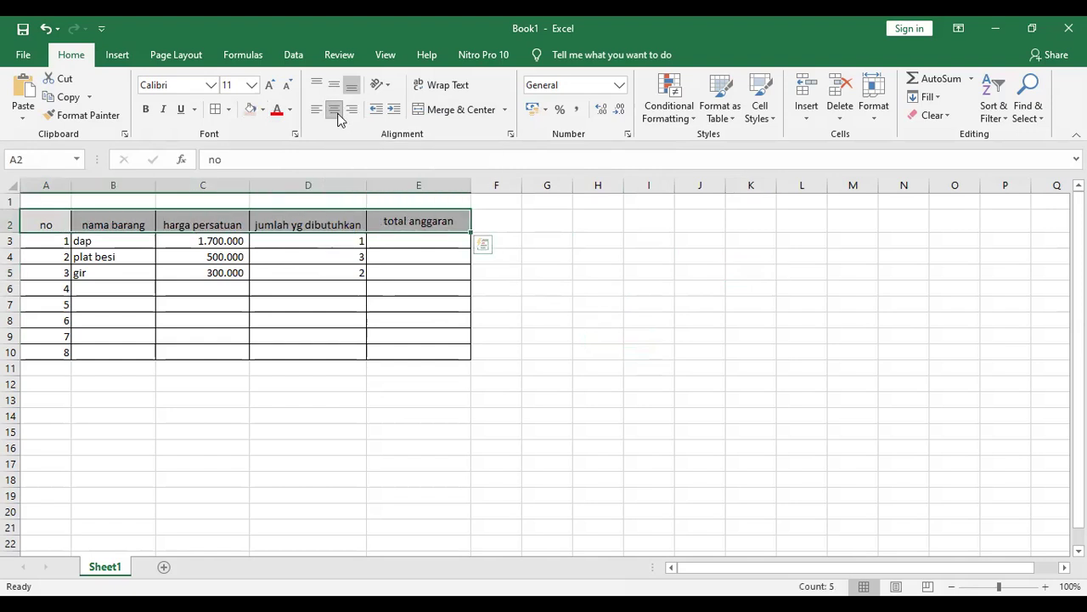
left_click(664, 287)
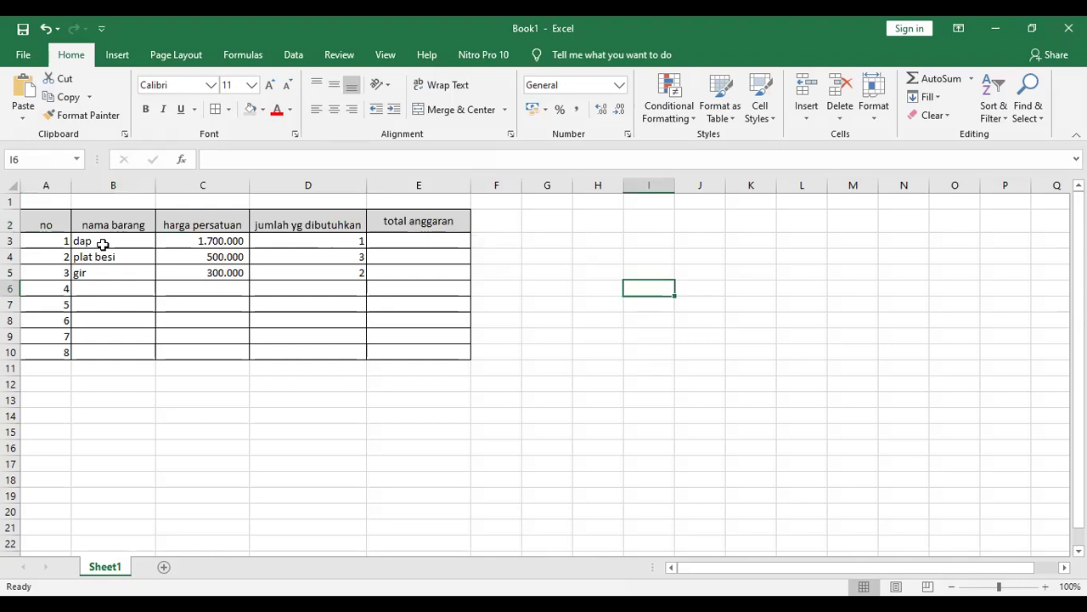
left_click(551, 379)
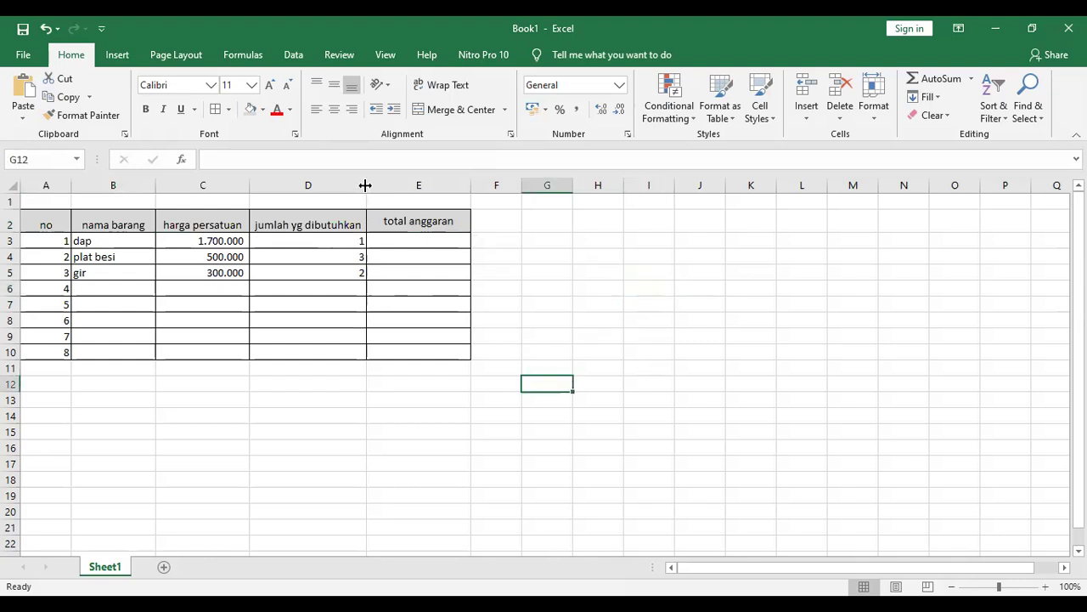
left_click_drag(366, 185, 351, 185)
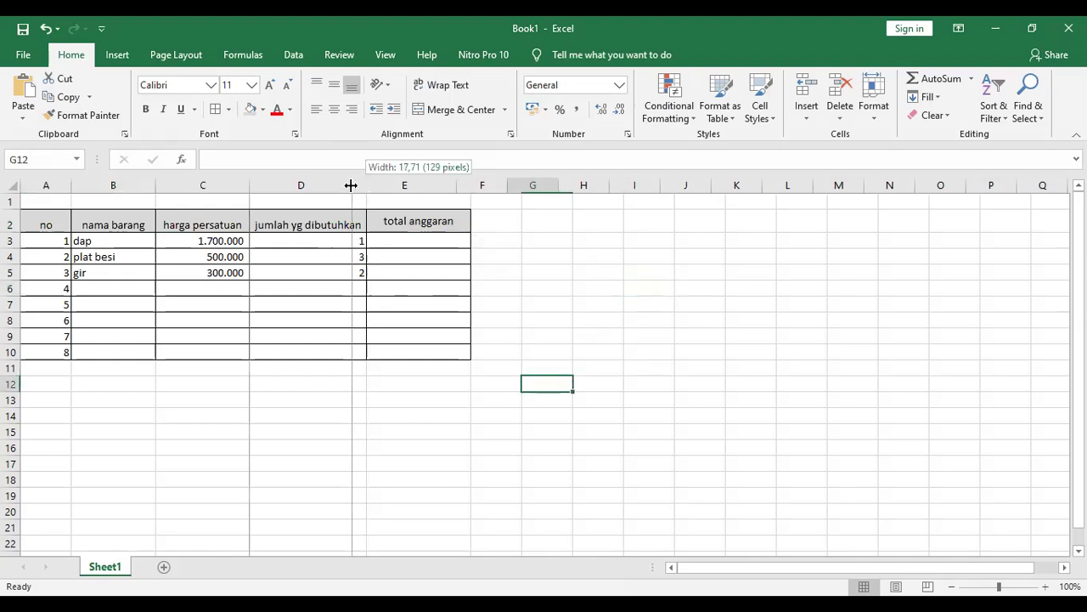
left_click(391, 240)
type("=")
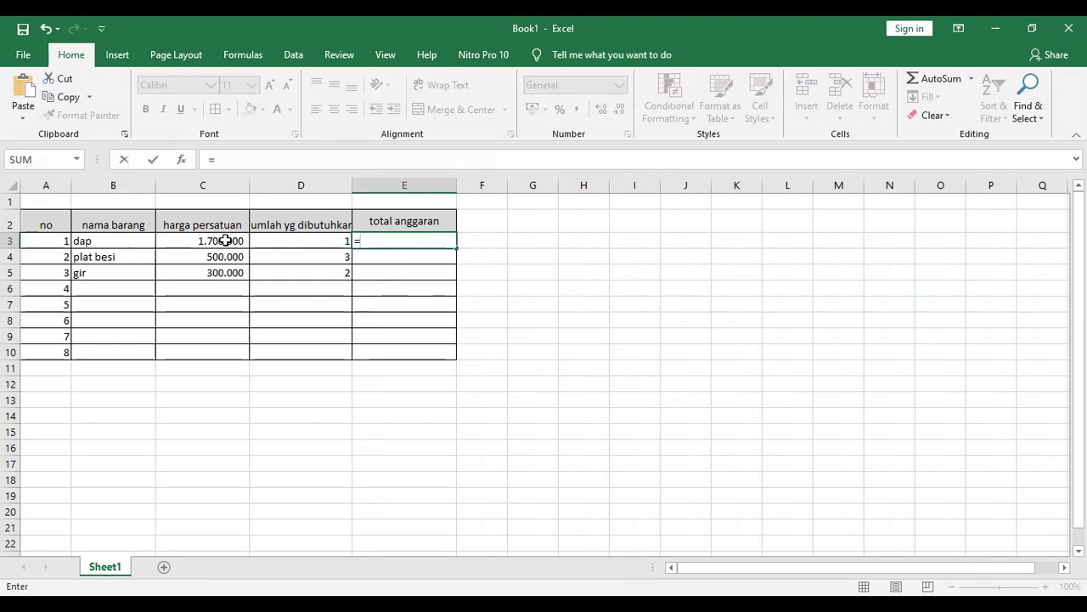
key("Escape")
- Center the required quantities in D3:D5 horizontally
left_click_drag(325, 241, 325, 274)
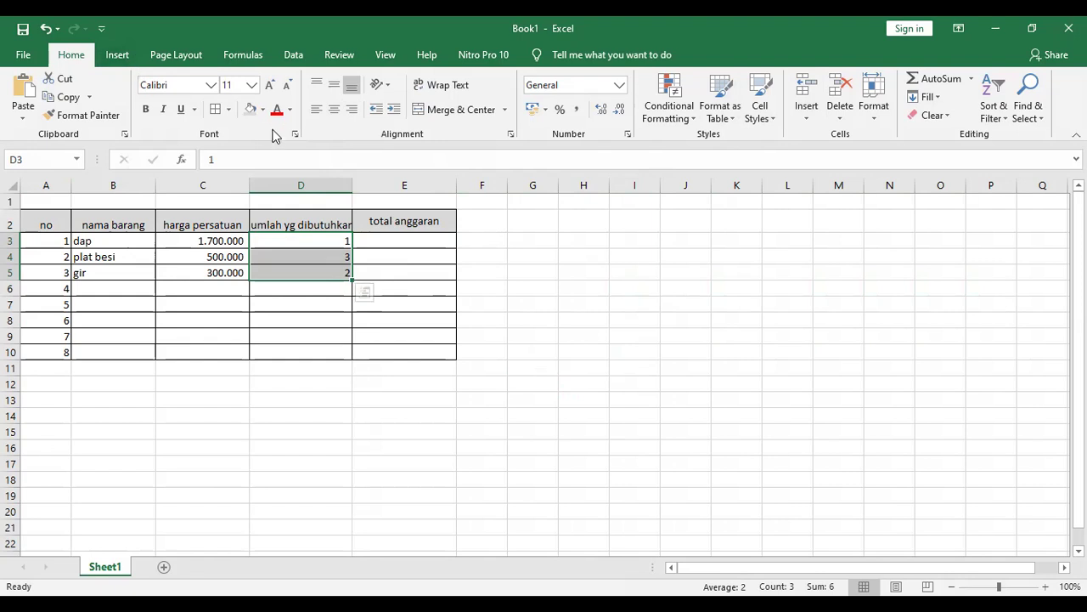
left_click(334, 110)
left_click(483, 303)
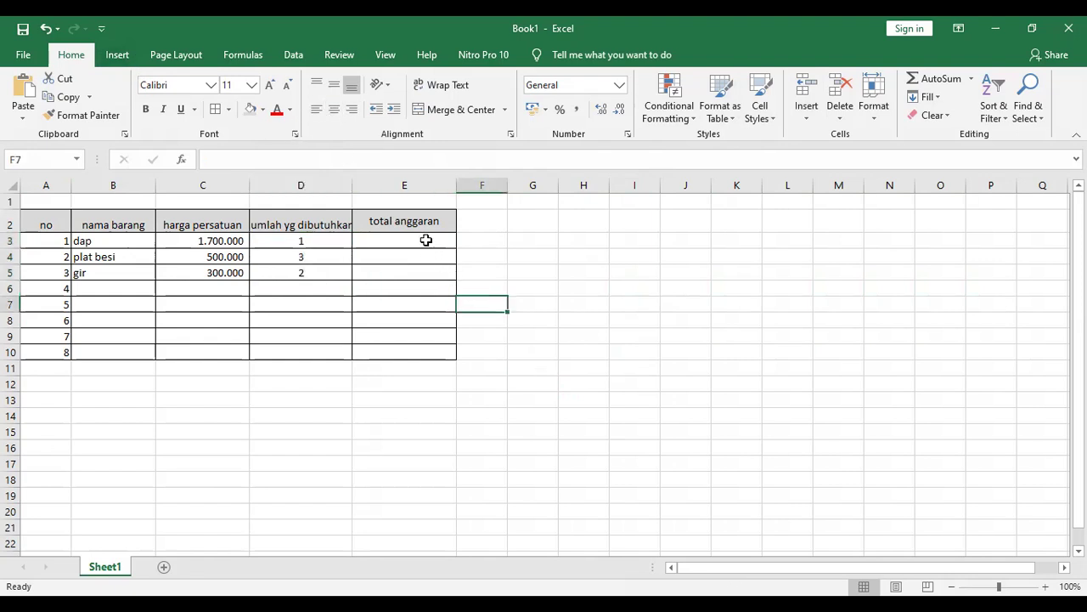
- Enter the formula =C3*D3 in E3 to calculate the total budget for dap
left_click(425, 240)
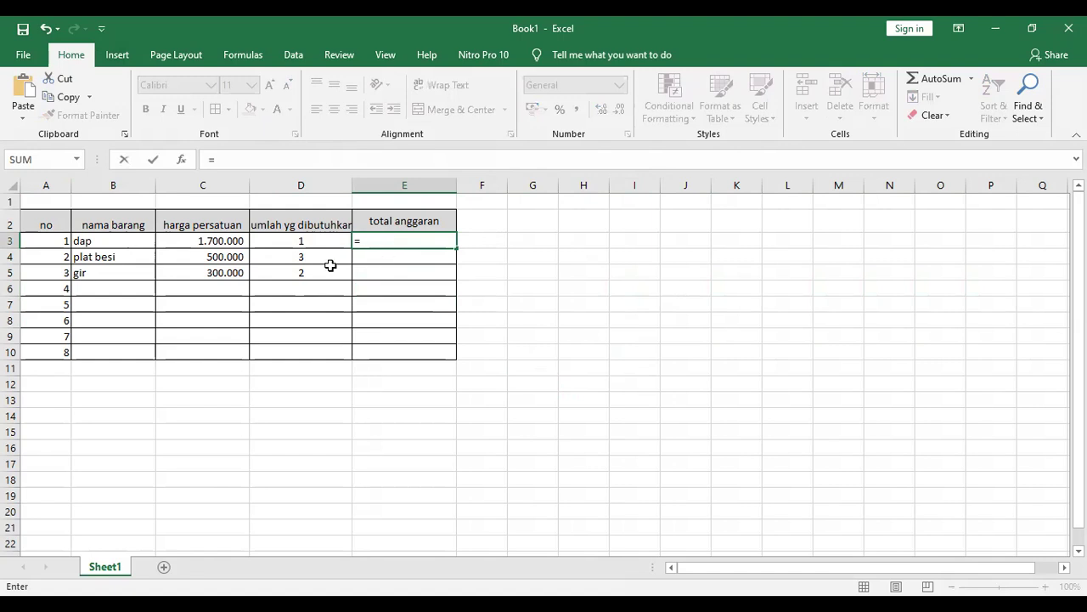
left_click(220, 241)
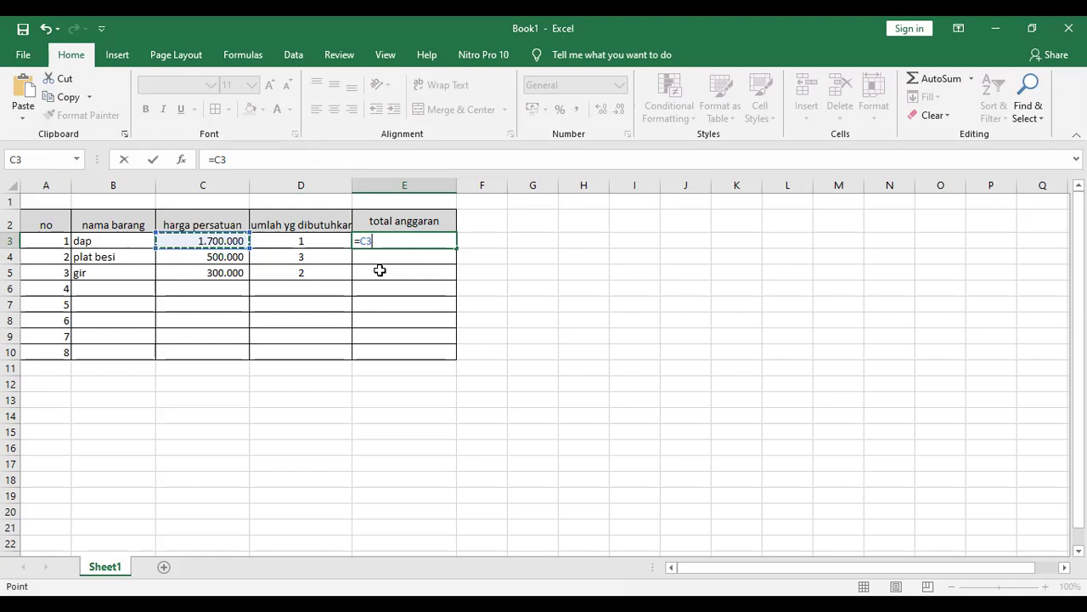
type("*")
left_click(327, 239)
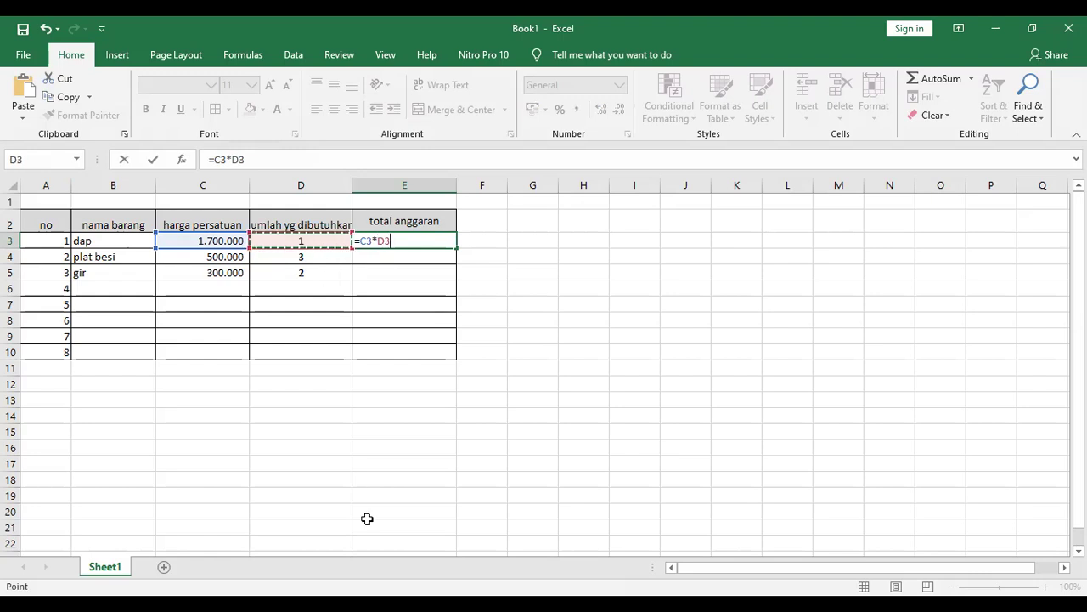
key("Return")
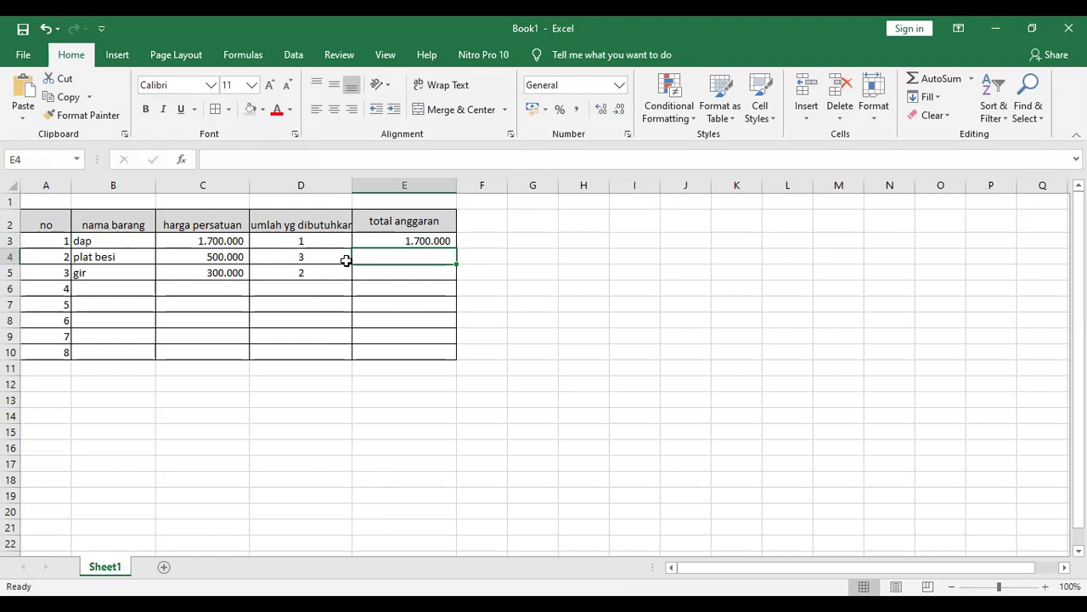
- Enter the formula =C4*D4 in E4 to calculate the total budget for plat besi
type("=")
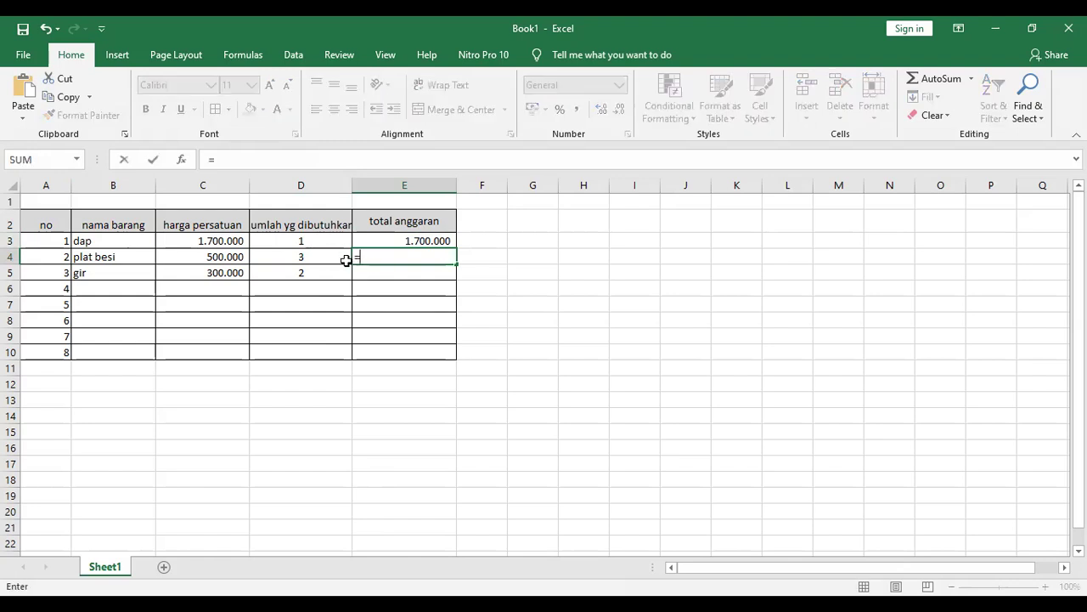
left_click(239, 257)
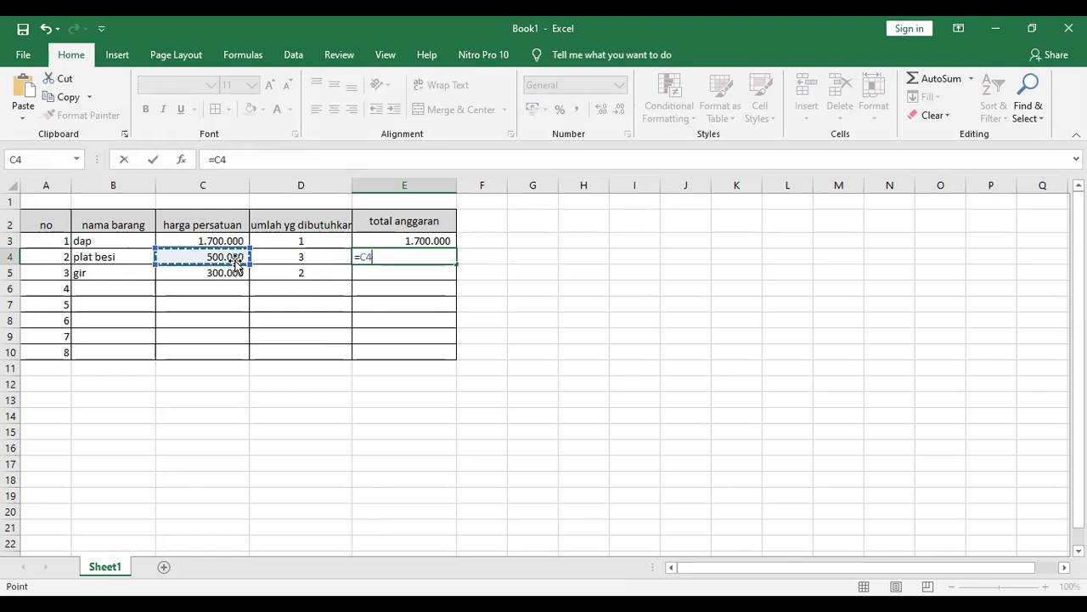
type("*")
left_click(328, 257)
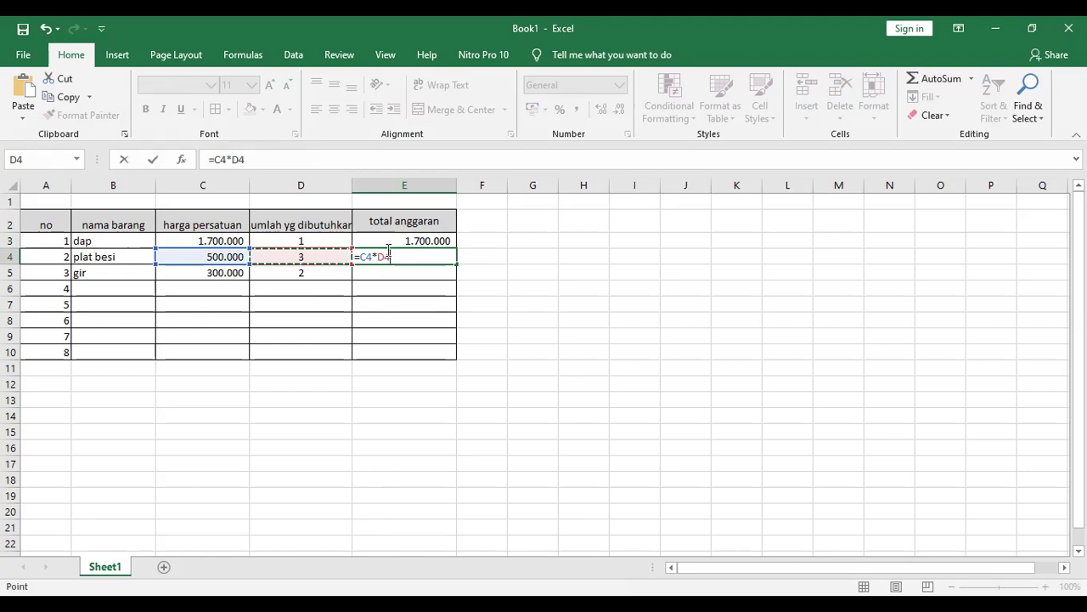
key("Return")
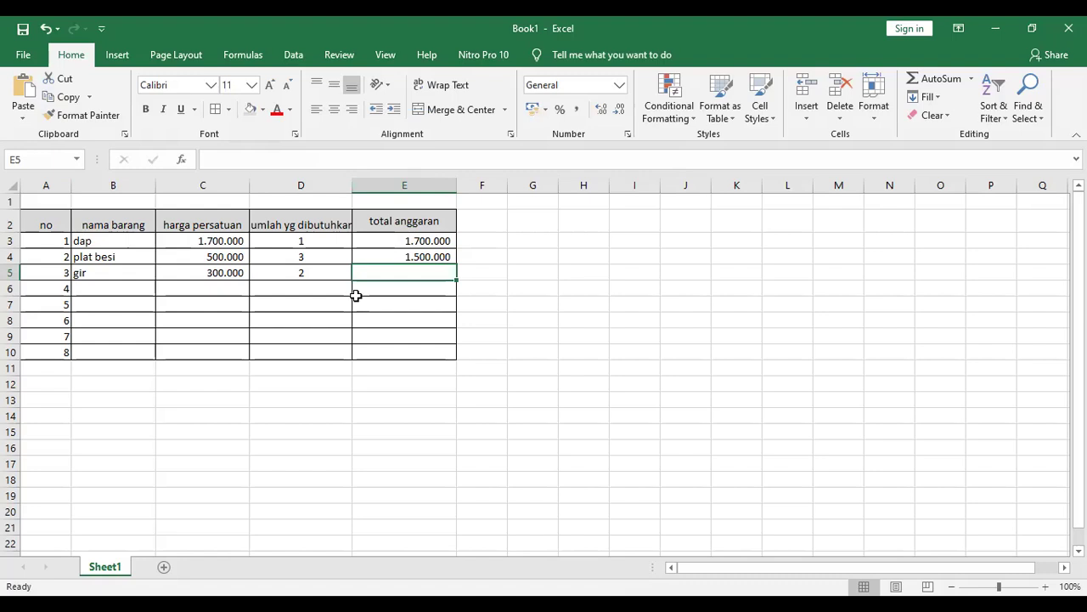
- Copy the total budget formula from E4 into E5 for gir and clear the copy selection
left_click(386, 254)
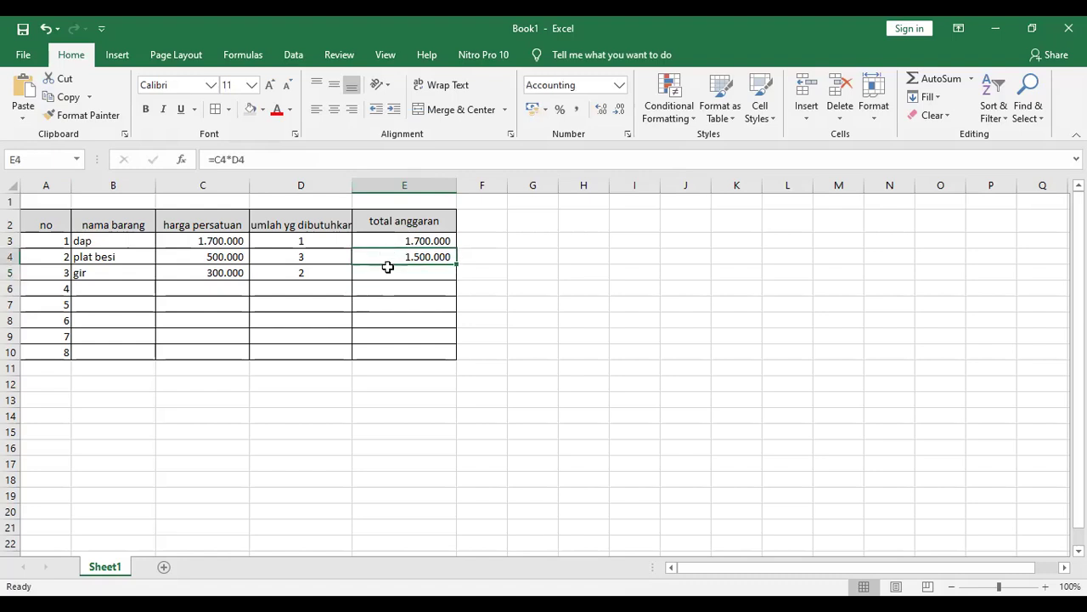
key("ctrl+c")
left_click(388, 273)
key("ctrl+v")
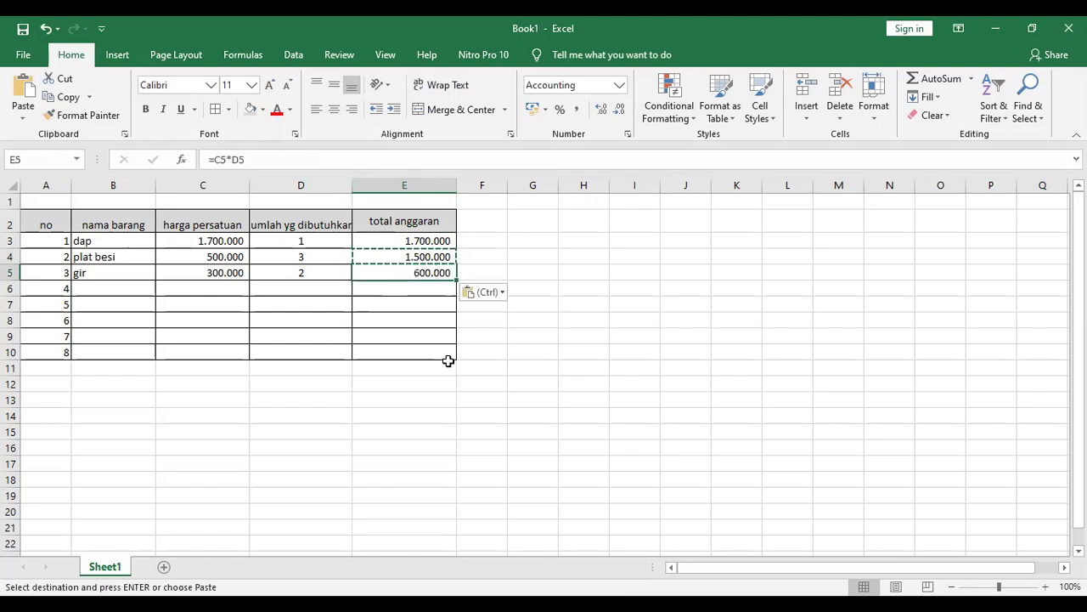
key("Escape")
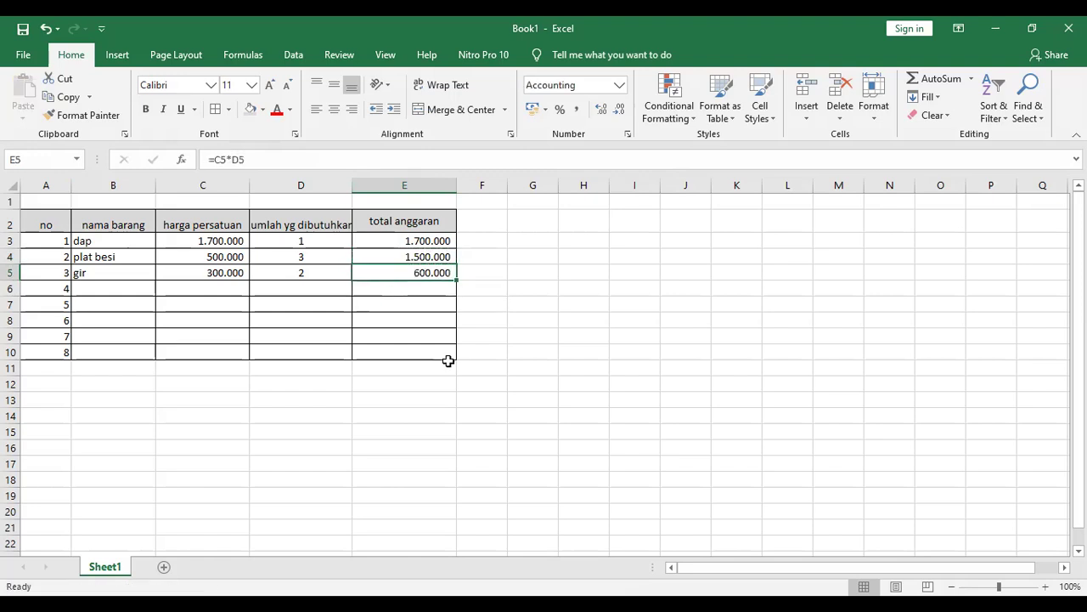
- Inspect the cell references used by the total anggaran formulas in E5 and E4 without changing them
double_click(399, 269)
key("Escape")
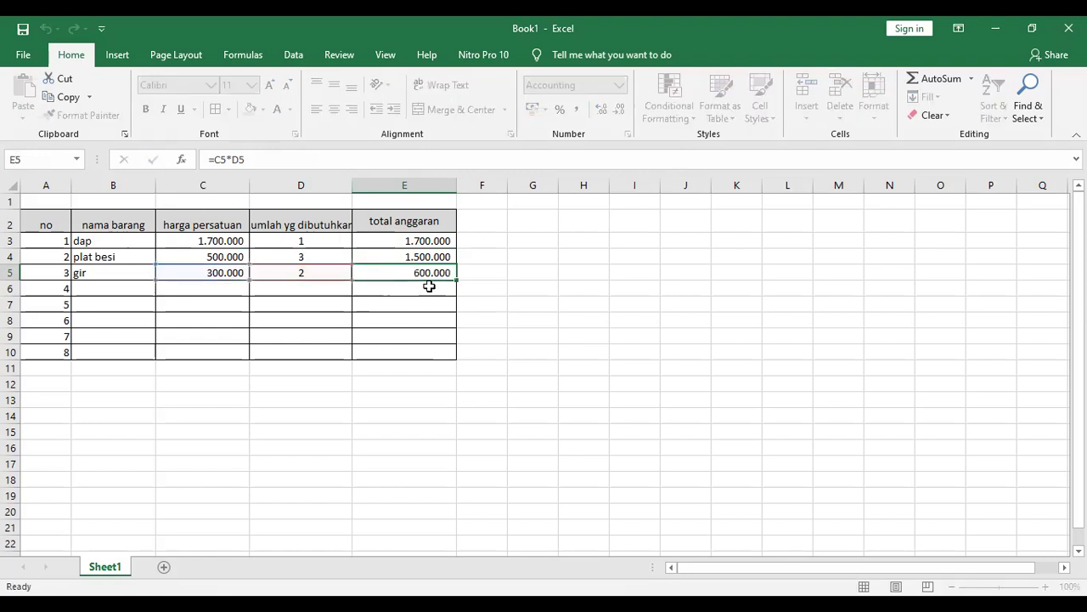
double_click(413, 255)
key("Escape")
left_click(587, 317)
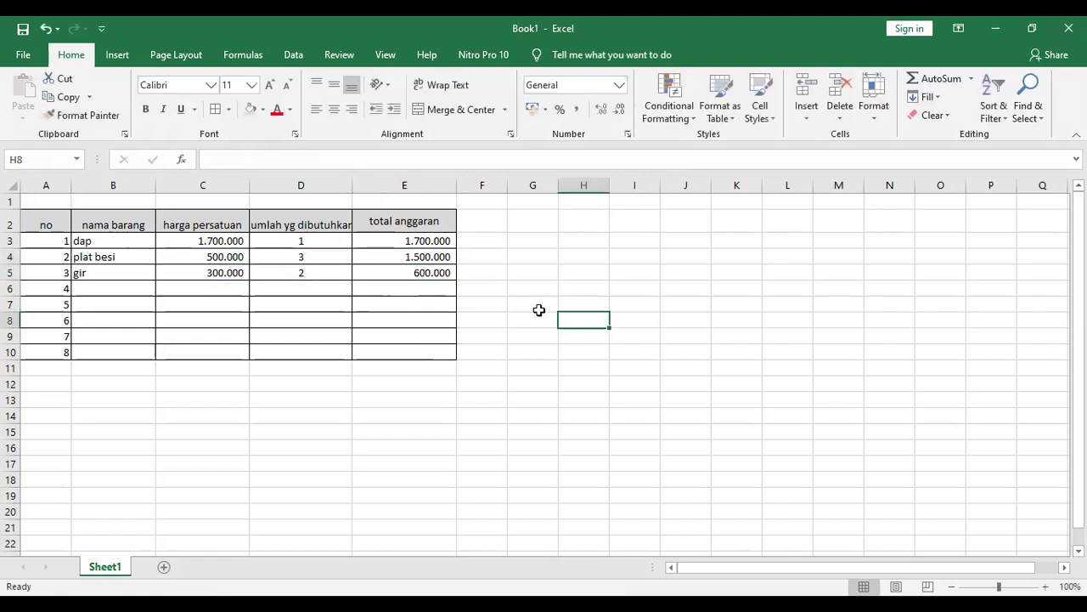
- Delete the total anggaran formulas from E4:E5
left_click_drag(409, 258, 412, 271)
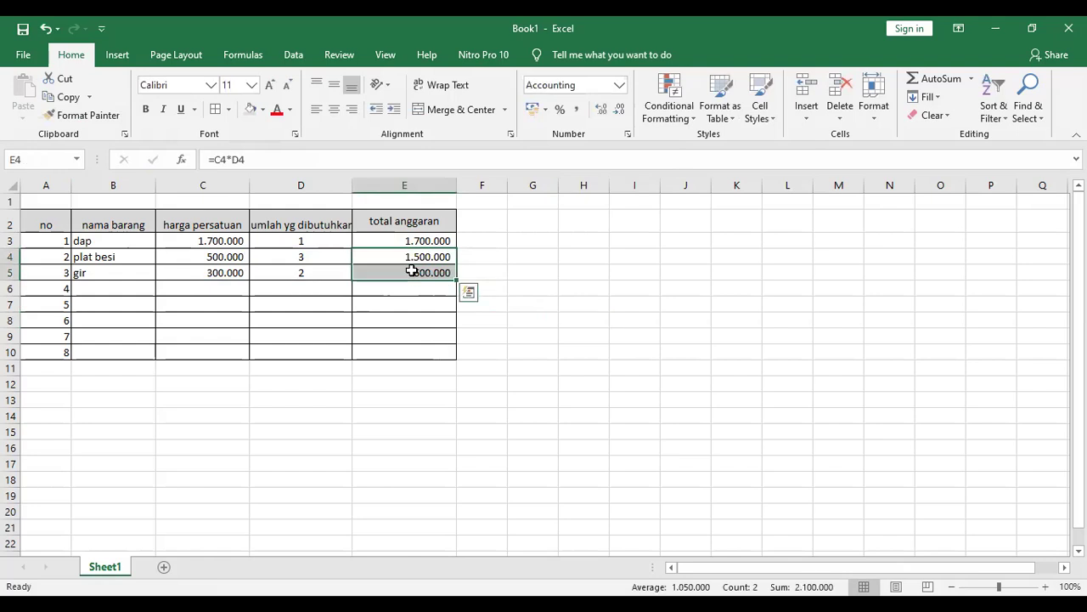
key("Delete")
- Copy the total anggaran formula from E3 into E4:E5 for plat besi and gir, then clear the copy selection
left_click(417, 241)
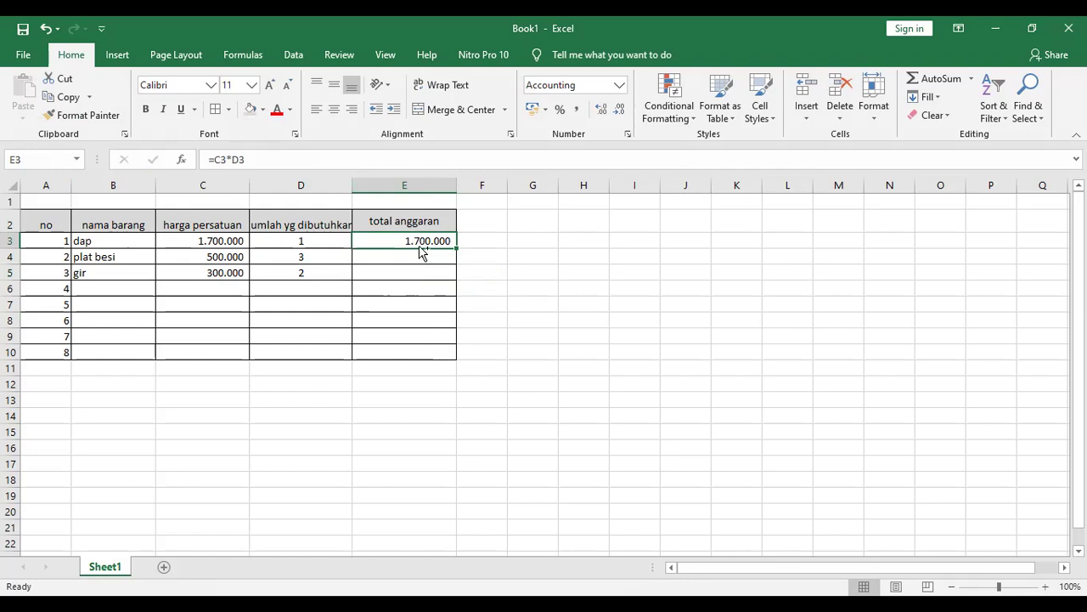
key("ctrl+c")
left_click_drag(418, 256, 427, 280)
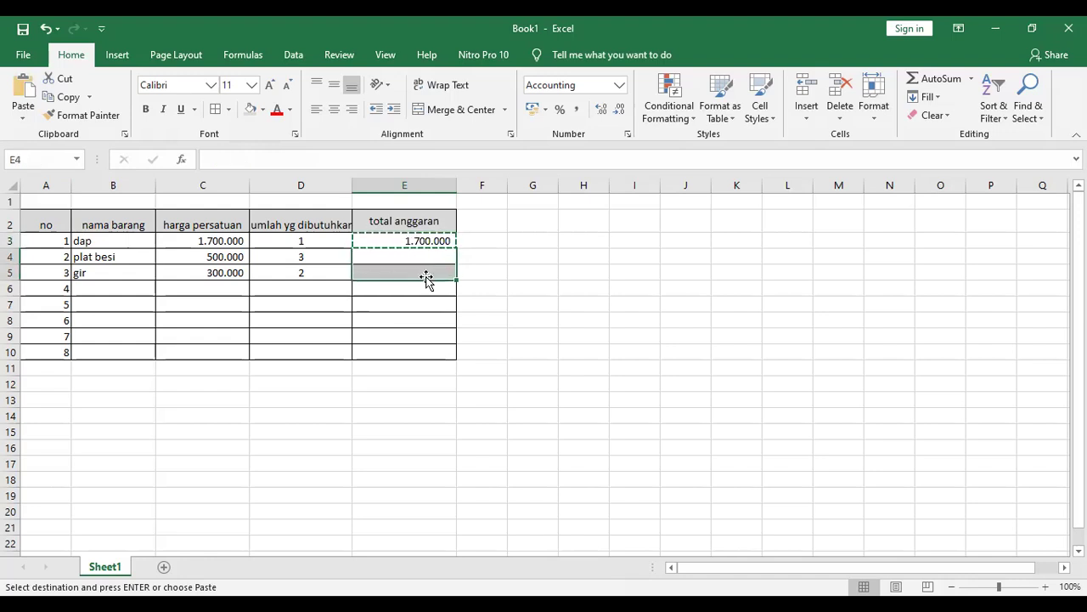
key("ctrl+v")
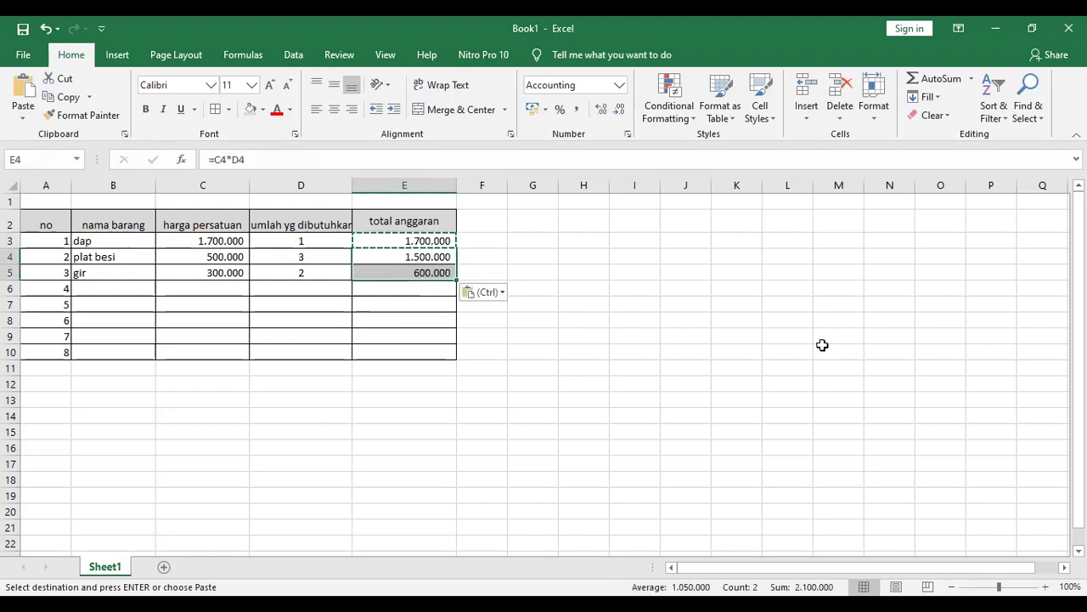
key("Escape")
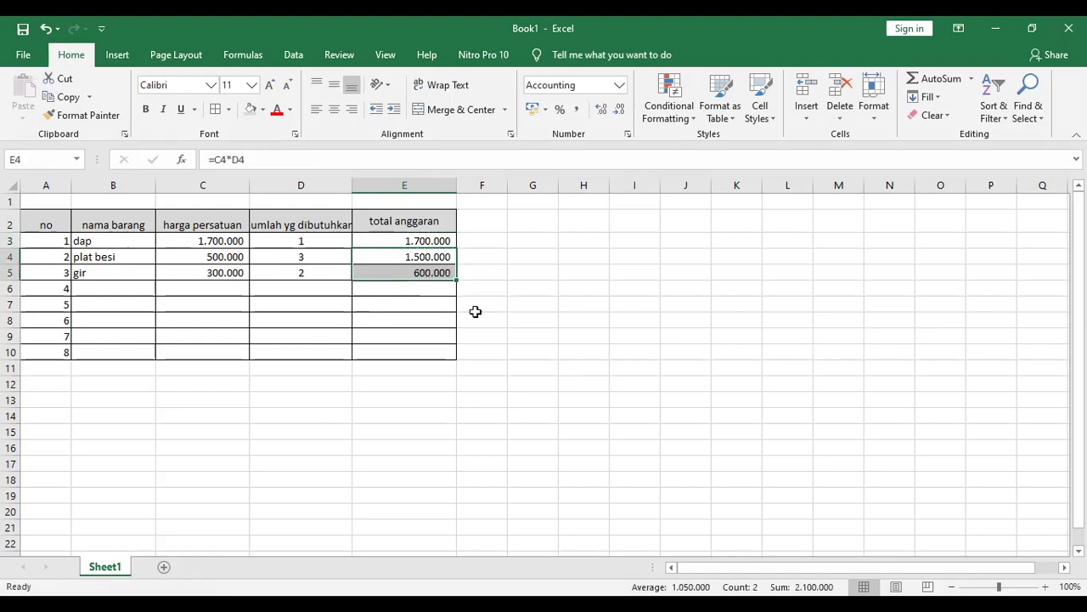
- Inspect the cell references in the copied total anggaran formulas in E4 and E5 without changing them
double_click(429, 257)
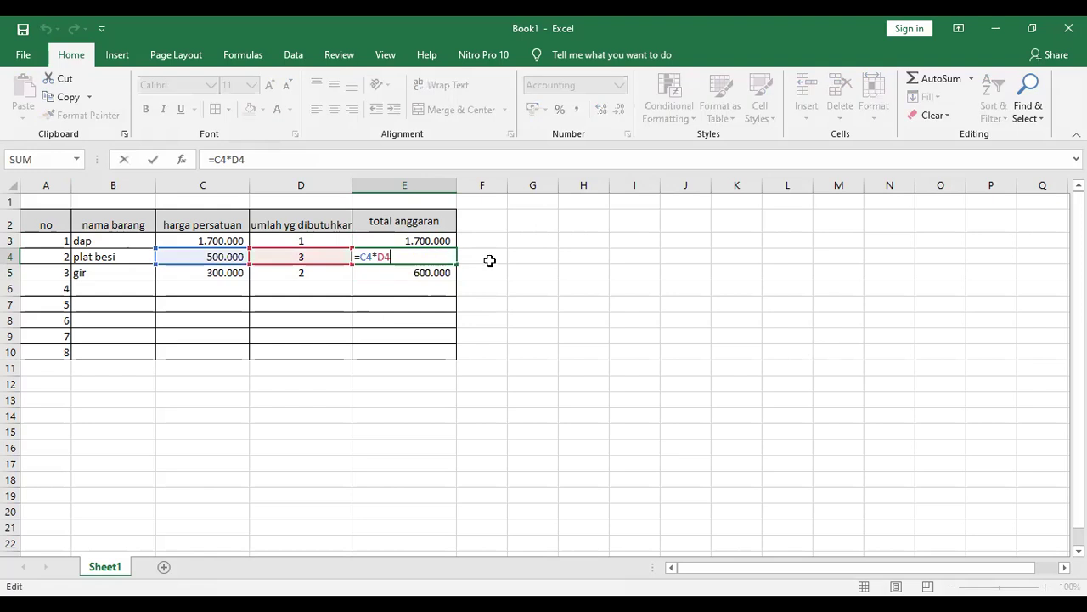
key("ctrl+Return")
left_click(418, 270)
double_click(417, 270)
key("ctrl+Return")
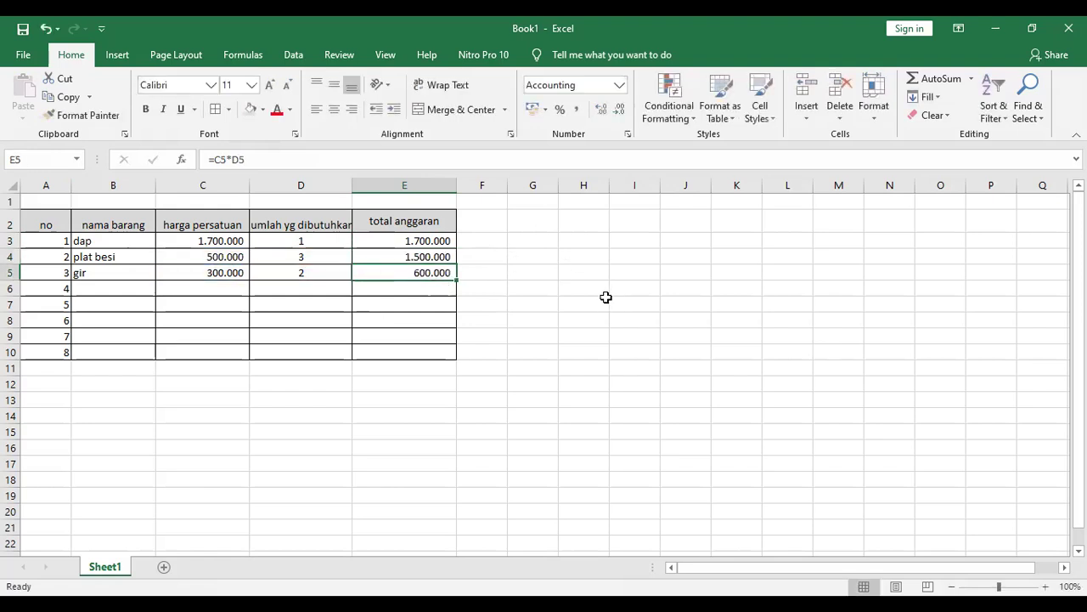
left_click(538, 273)
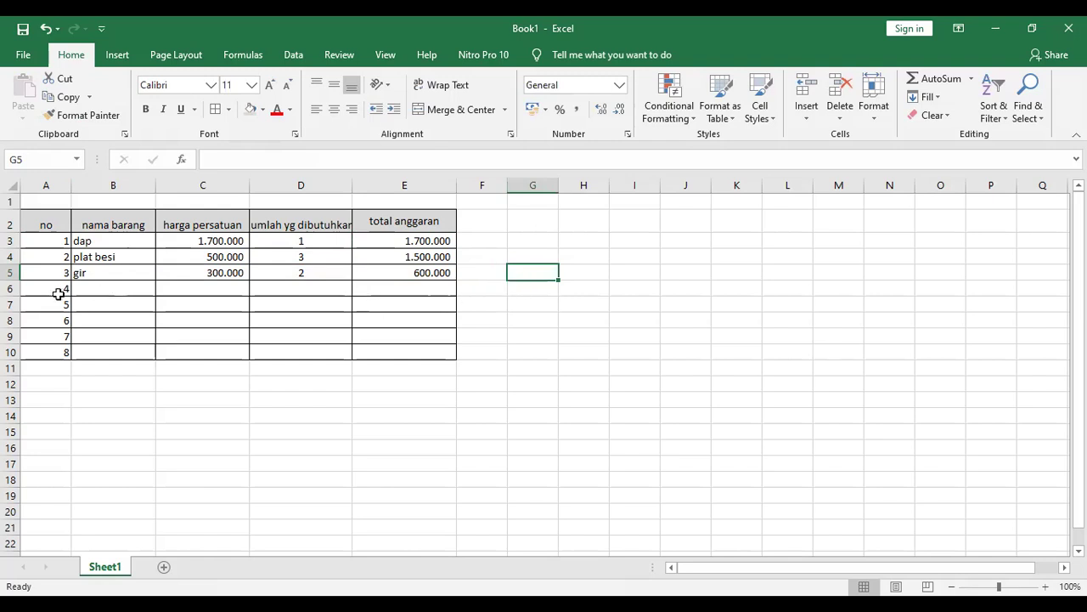
- Merge and center cells A6:D6 and replace their content with the label Total Anggaran
left_click_drag(49, 290, 315, 289)
left_click(449, 109)
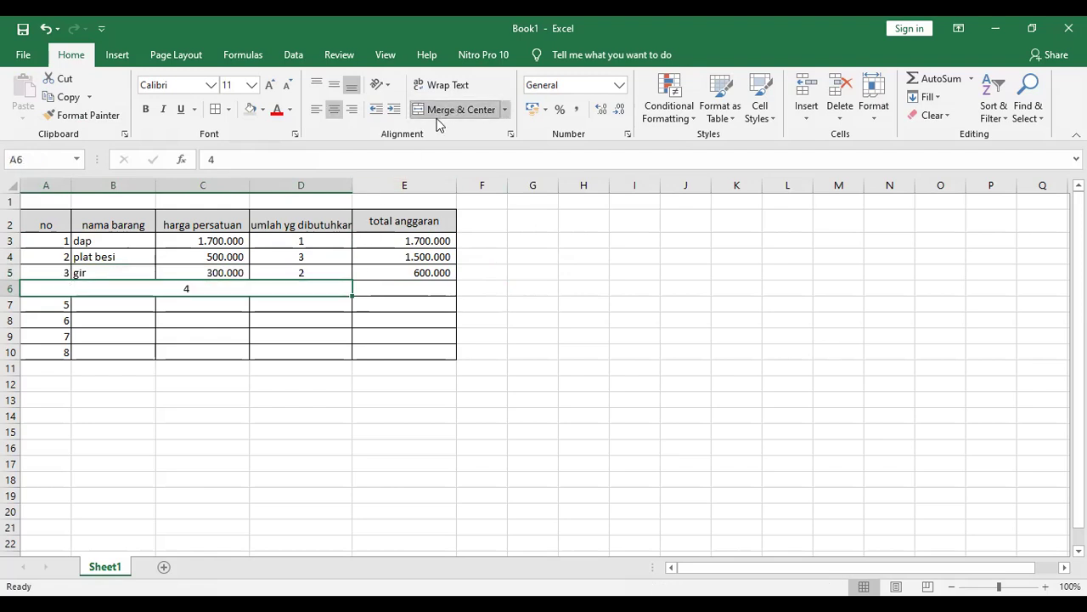
double_click(192, 287)
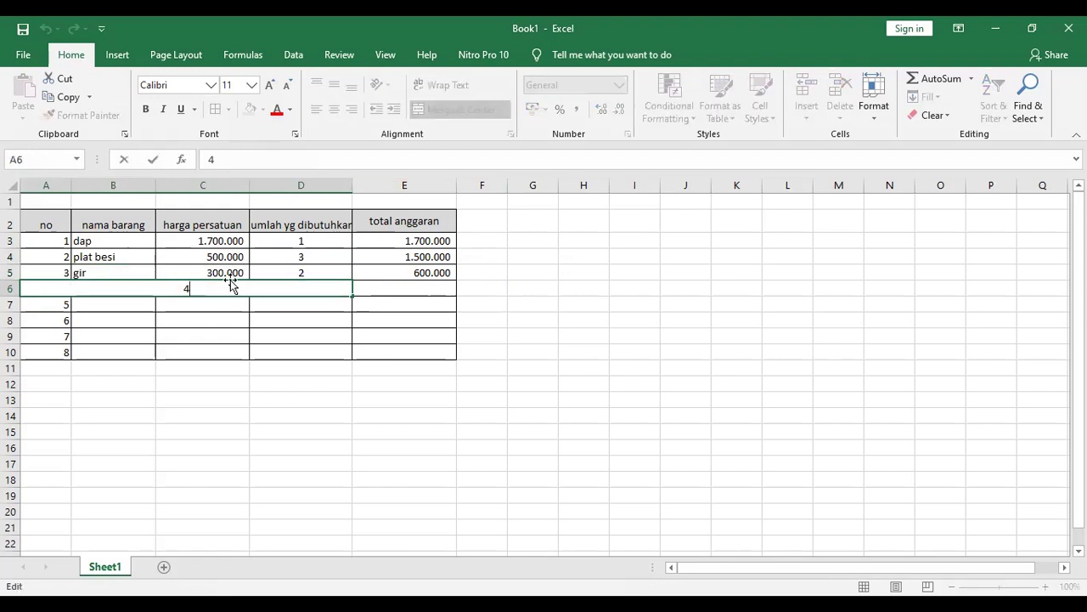
key("BackSpace")
type("Total Anggaran")
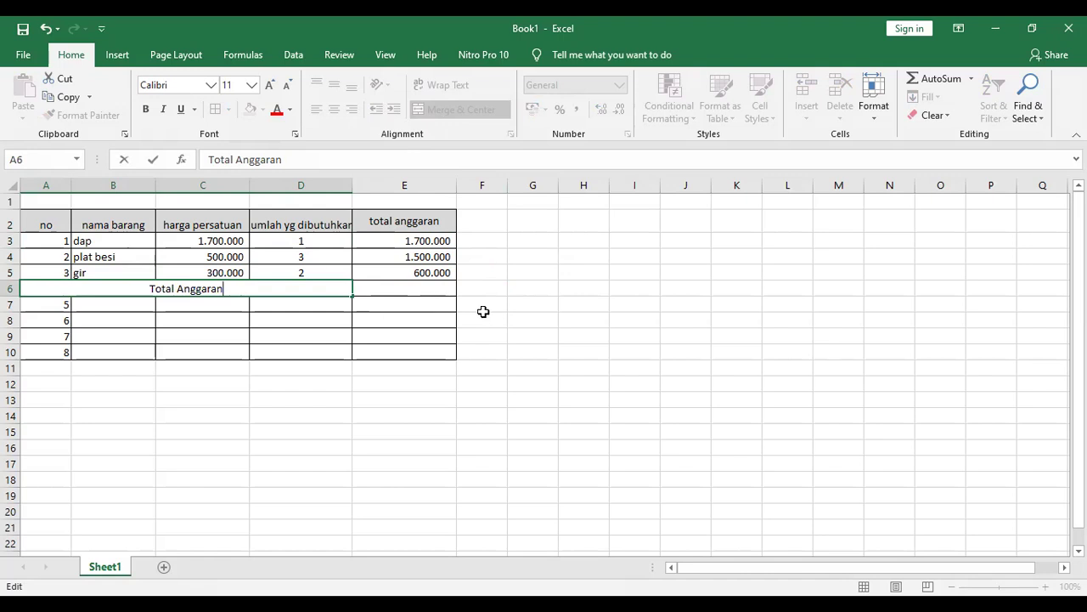
left_click(405, 290)
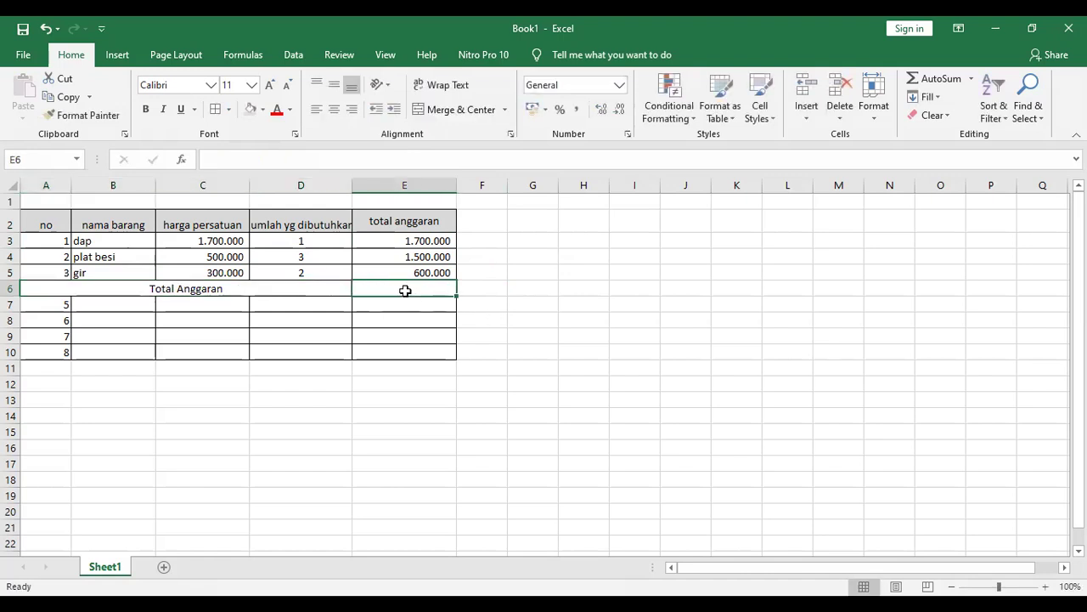
- Enter a SUM formula over E3:E5 in E6 to add up the item budgets
type("=")
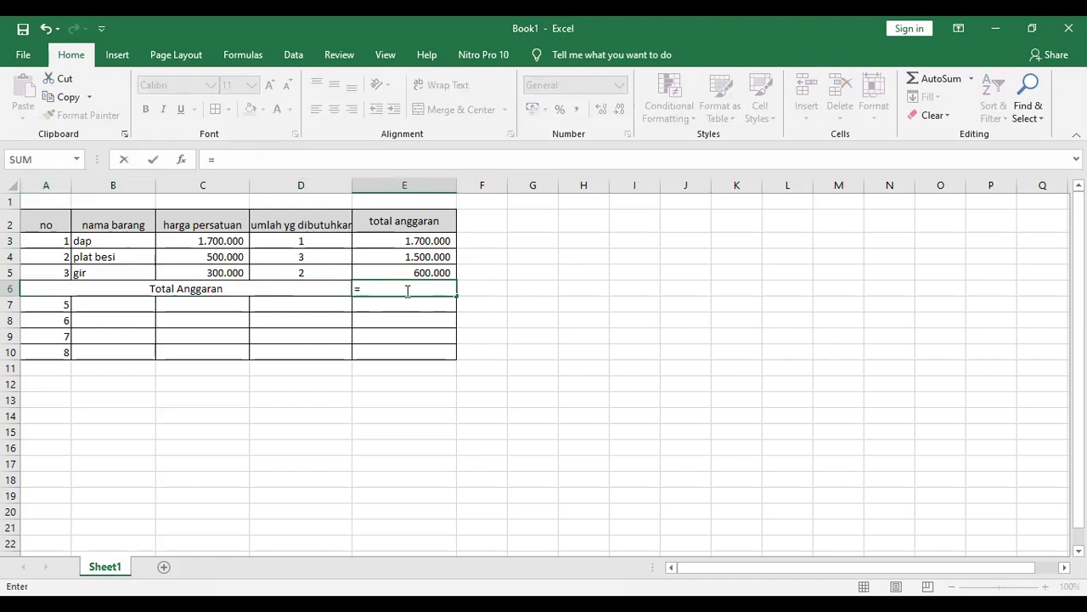
type("sum")
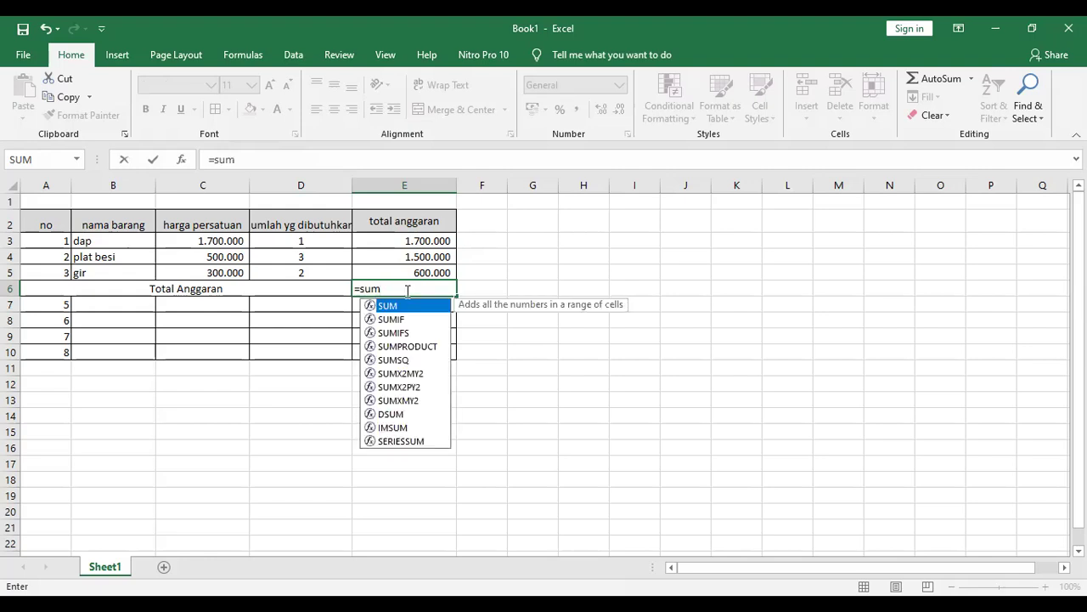
type("(")
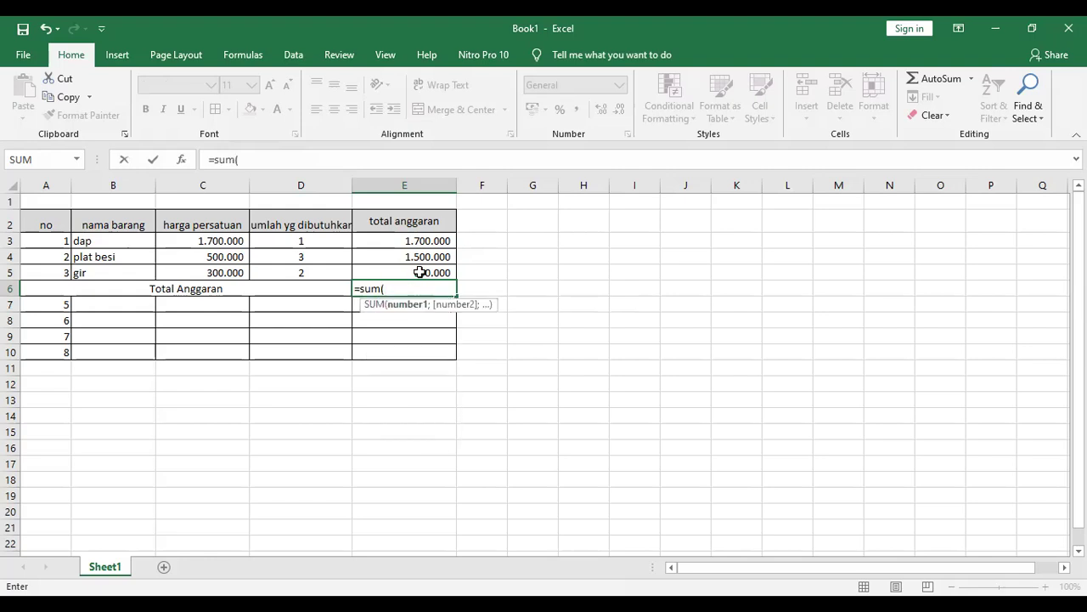
left_click(418, 240)
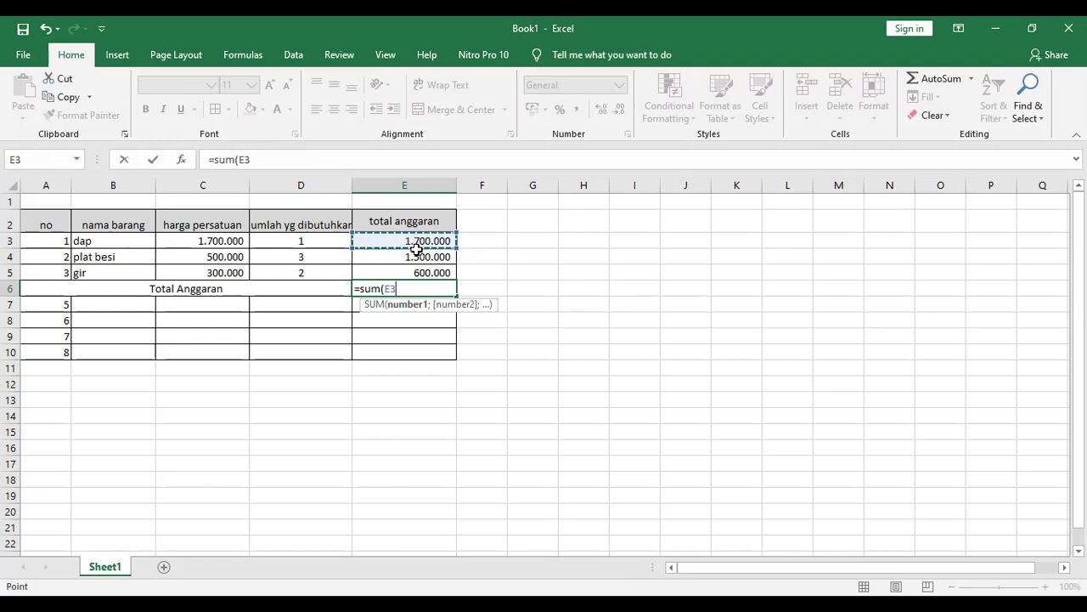
left_click_drag(417, 270, 418, 273)
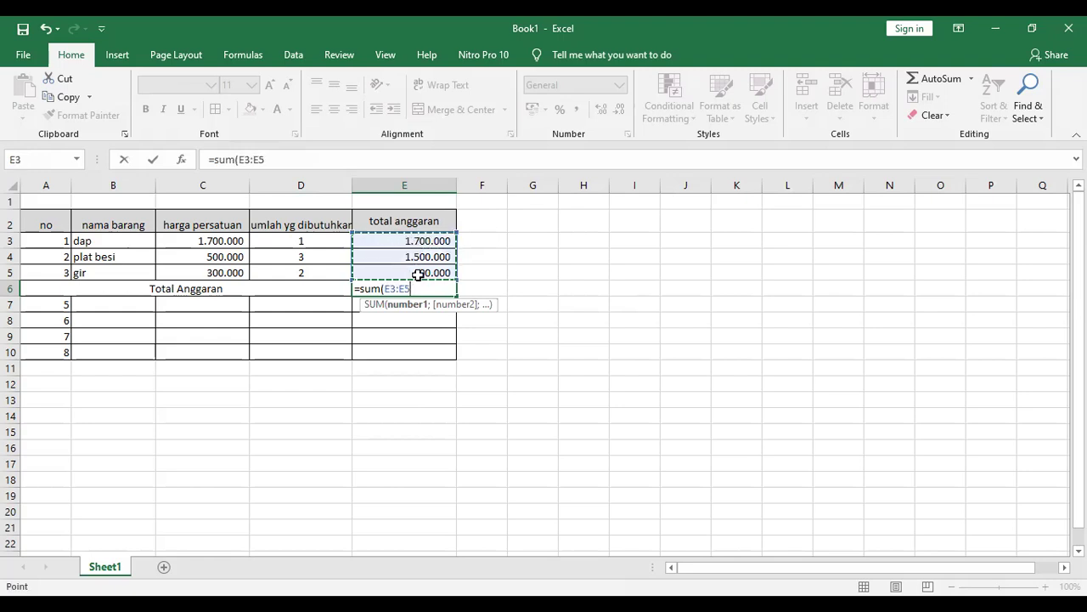
key("Return")
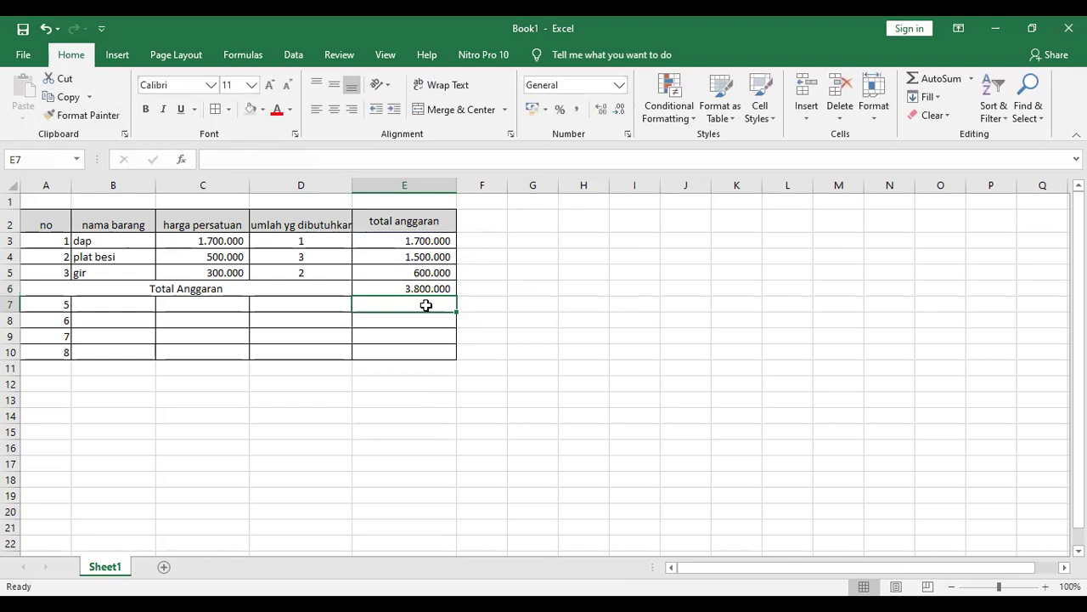
left_click(560, 324)
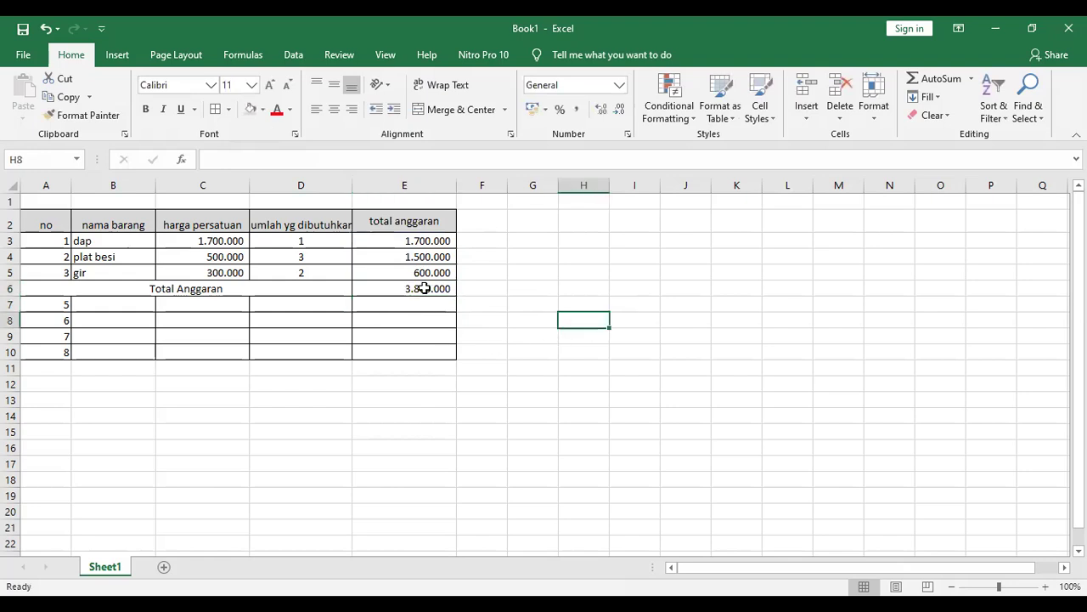
- Check the range used by the SUM formula in E6 and delete the formula
double_click(424, 288)
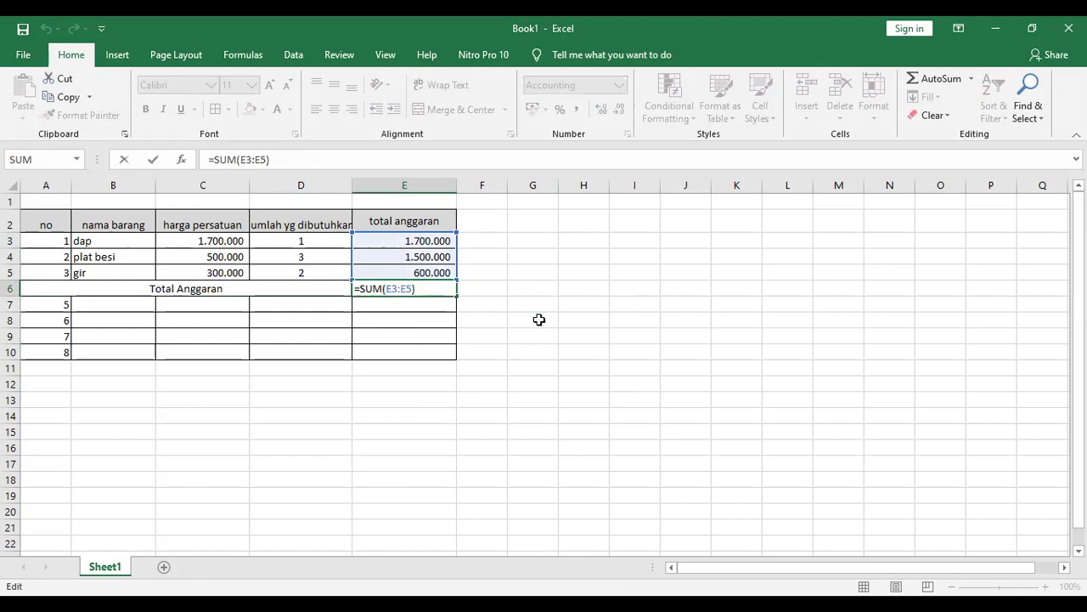
key("ctrl+Return")
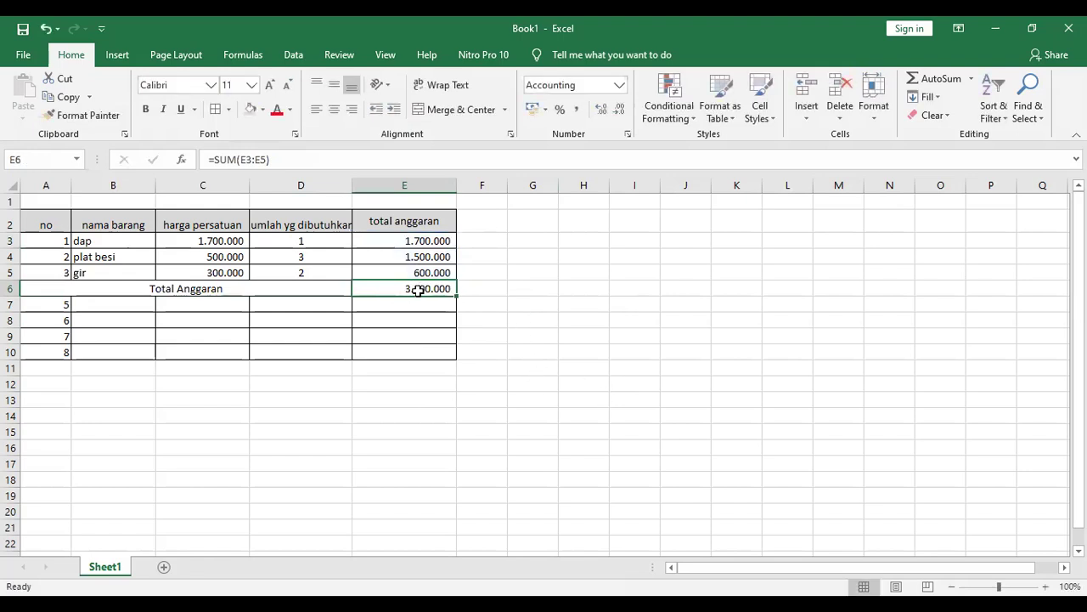
key("Delete")
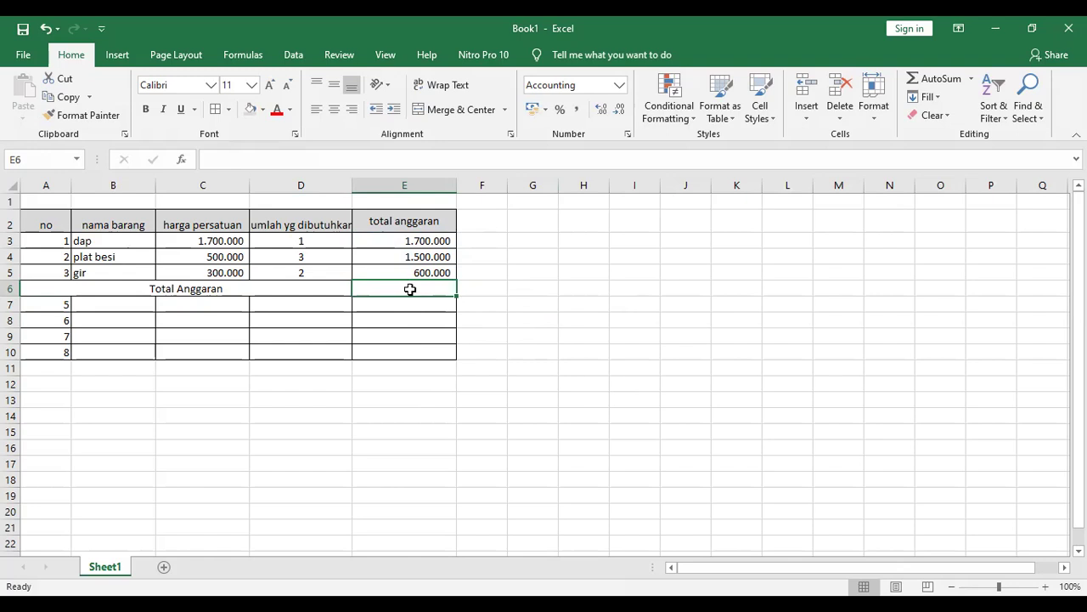
- Enter =SUM(E3:E5) in E6 again to calculate the overall Total Anggaran
type("=")
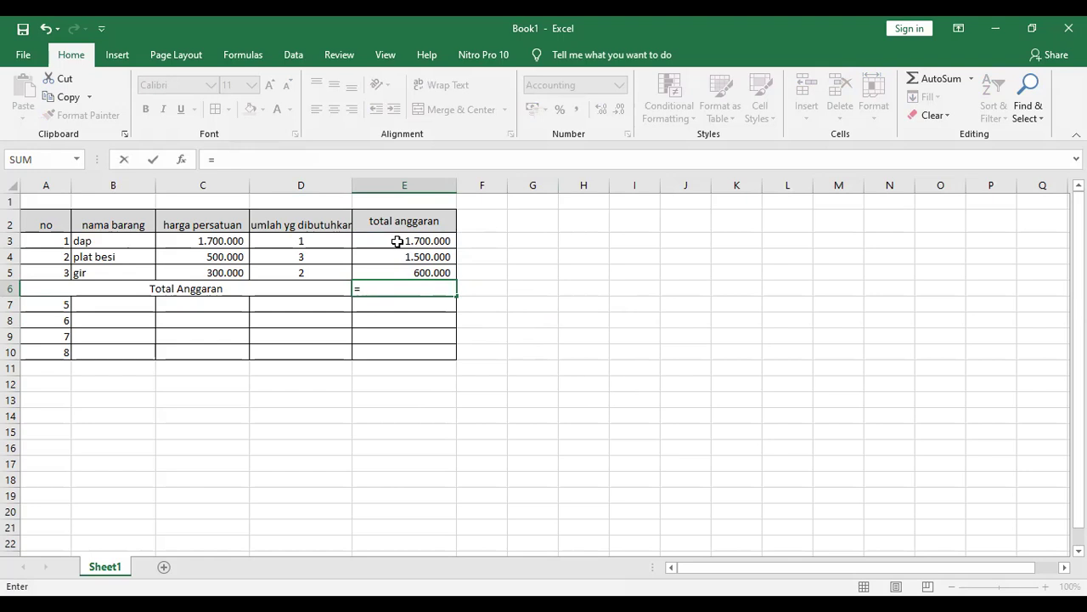
type("sum")
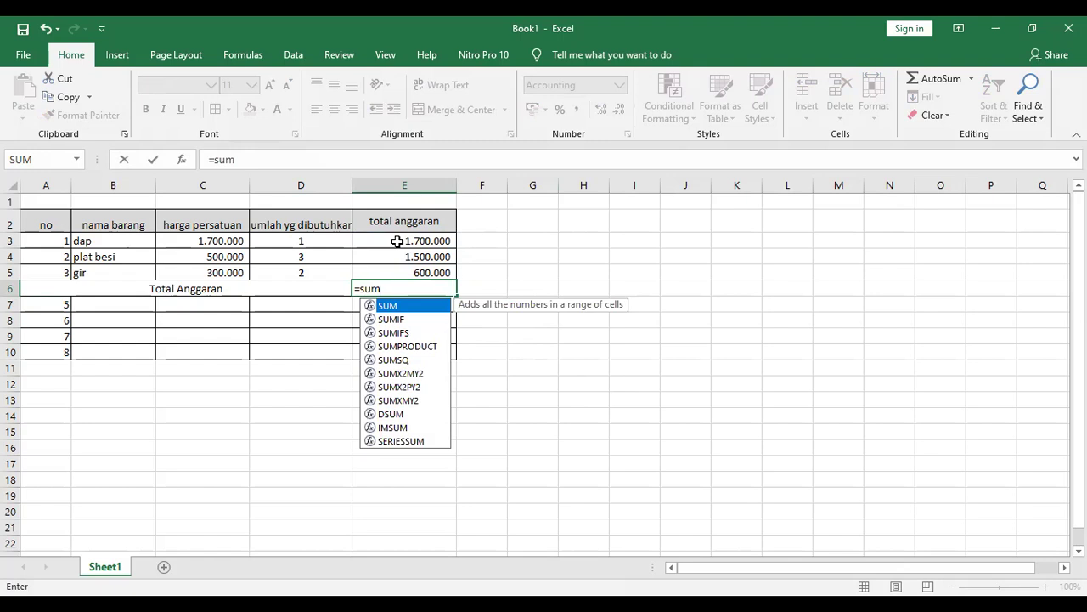
type("(")
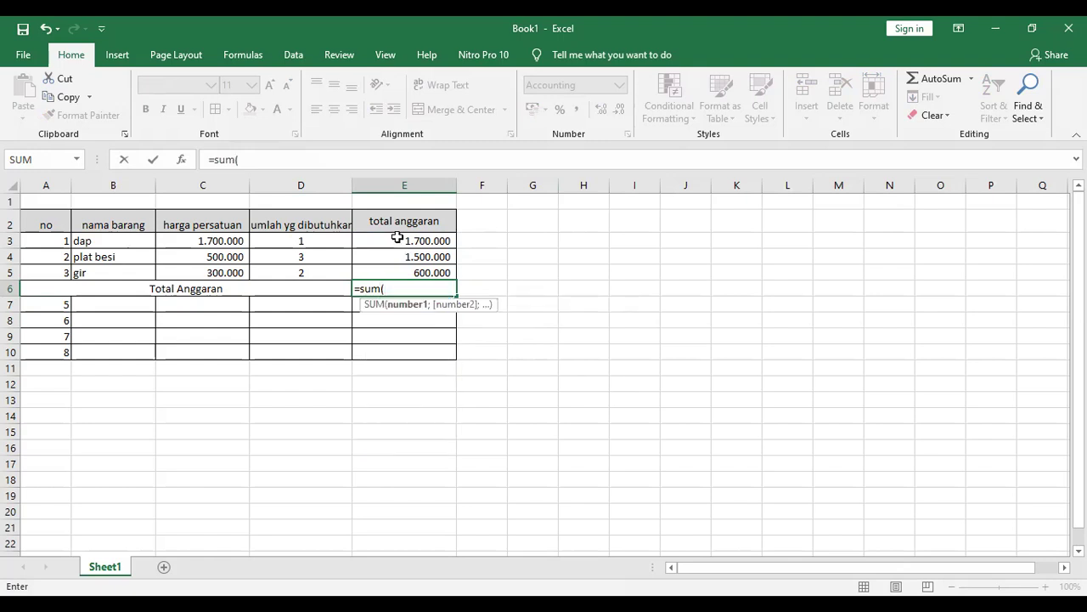
left_click(397, 241)
left_click_drag(396, 241, 390, 283)
type(")")
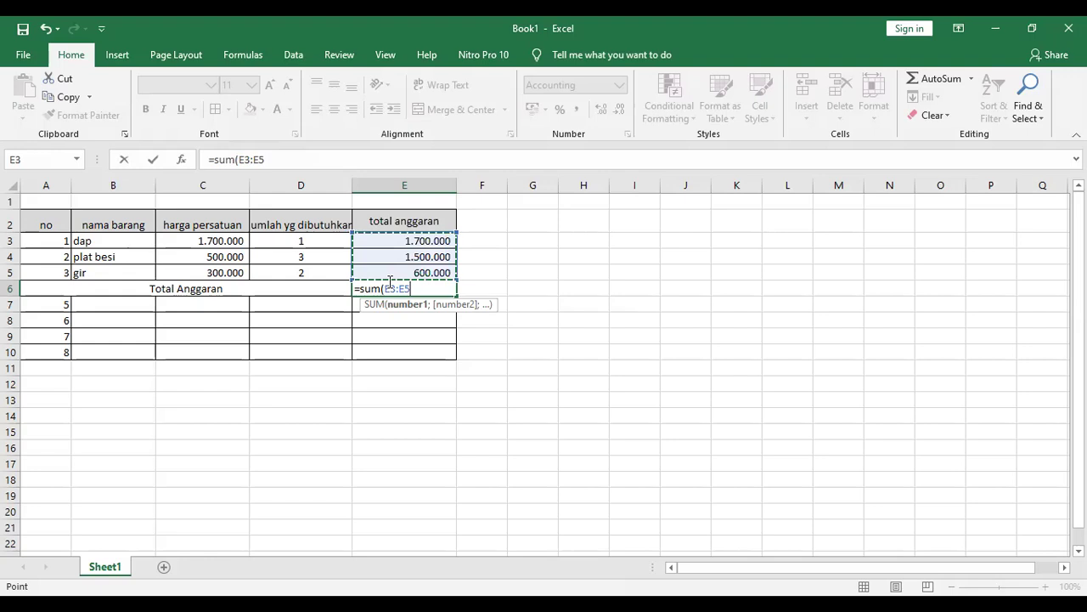
key("Return")
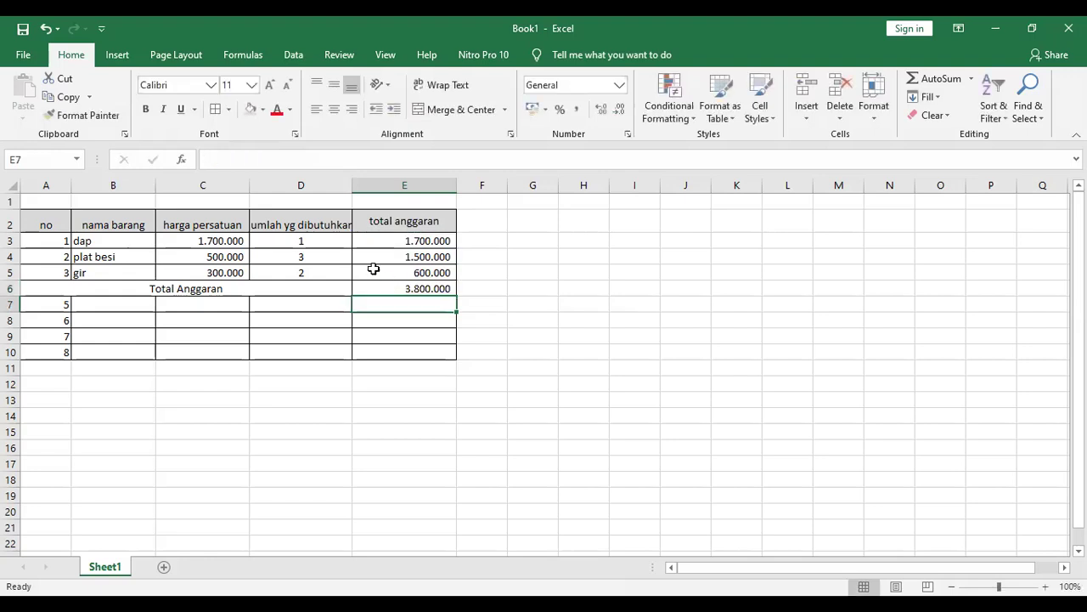
left_click(568, 385)
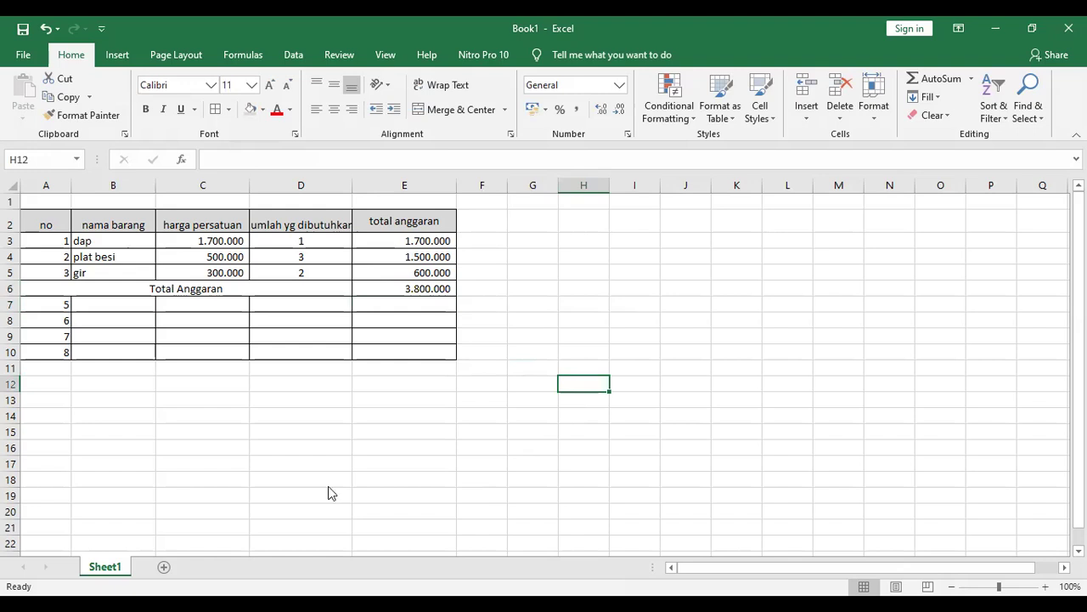
- Rename the worksheet Sheet1 as rab 1
left_click(109, 567)
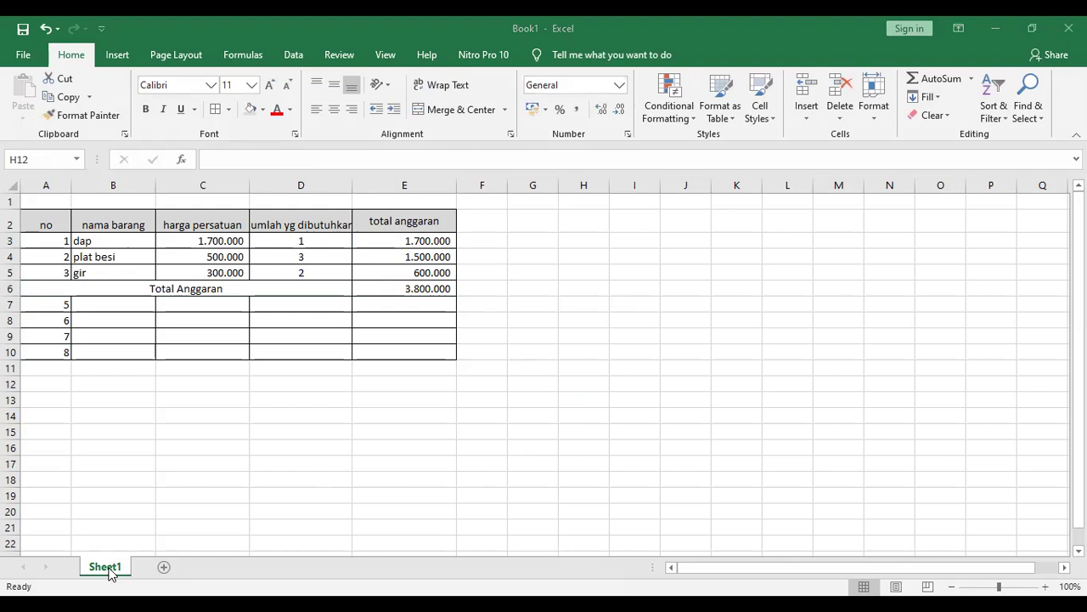
right_click(108, 573)
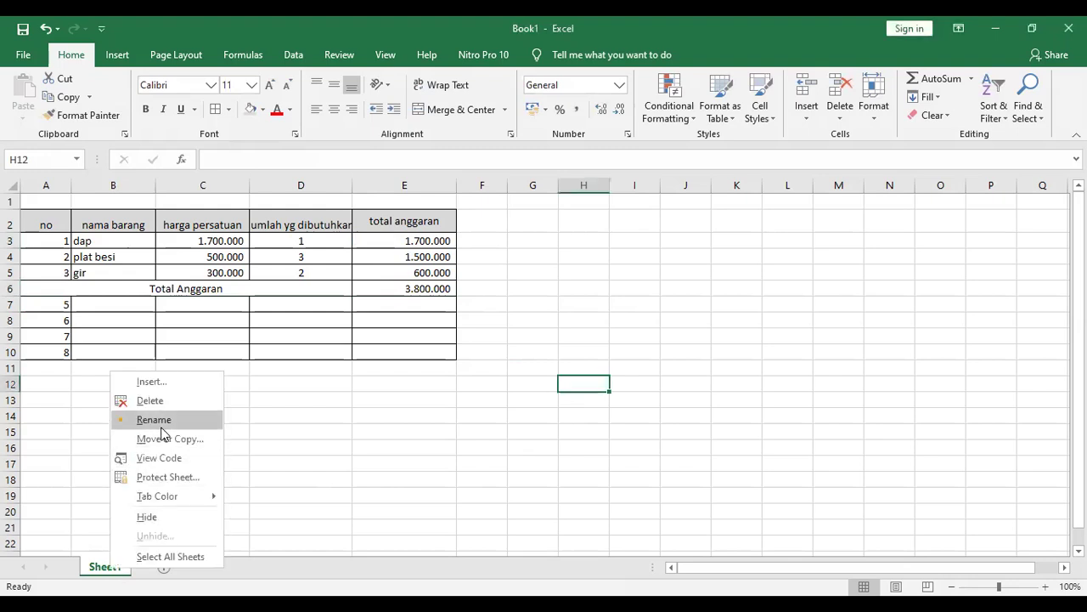
left_click(161, 425)
type("laporan 1")
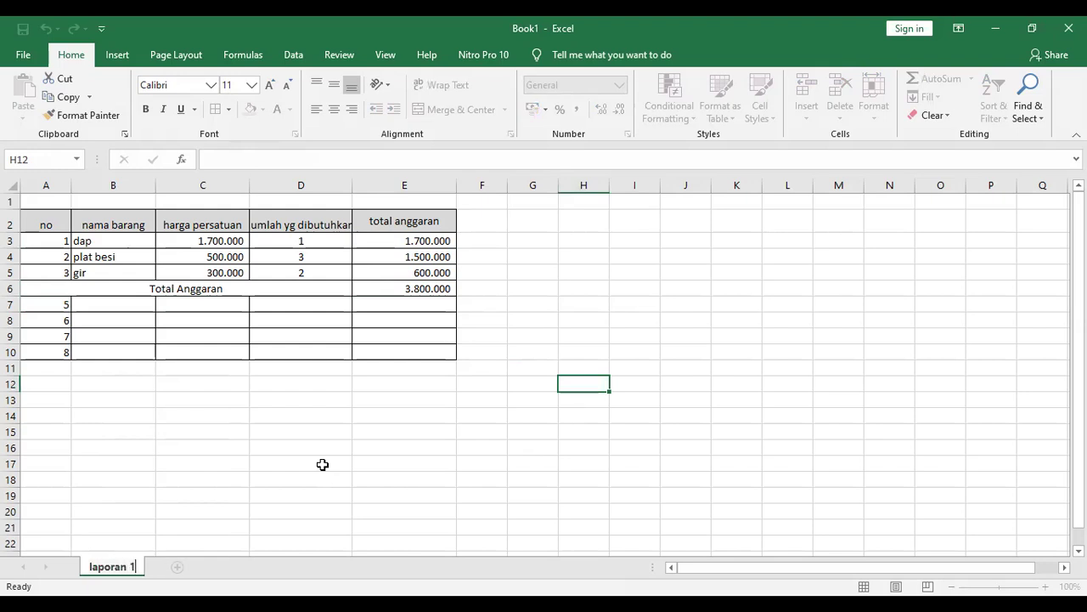
key("BackSpace")
key("BackSpace")
key("BackSpace")
key("BackSpace")
key("BackSpace")
key("BackSpace")
key("BackSpace")
key("BackSpace")
key("BackSpace")
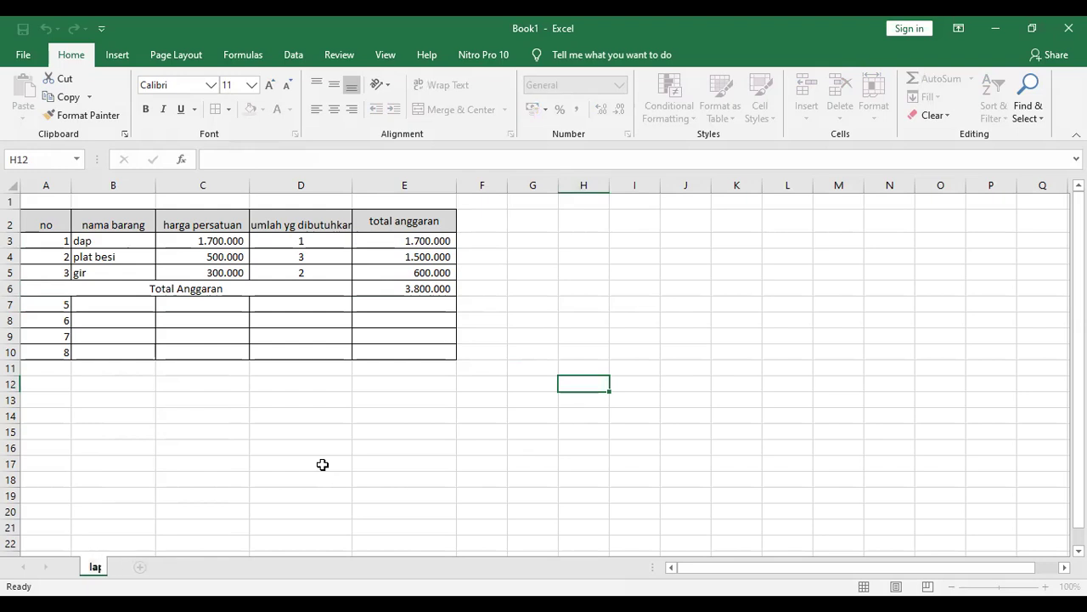
type("rab 1")
key("Return")
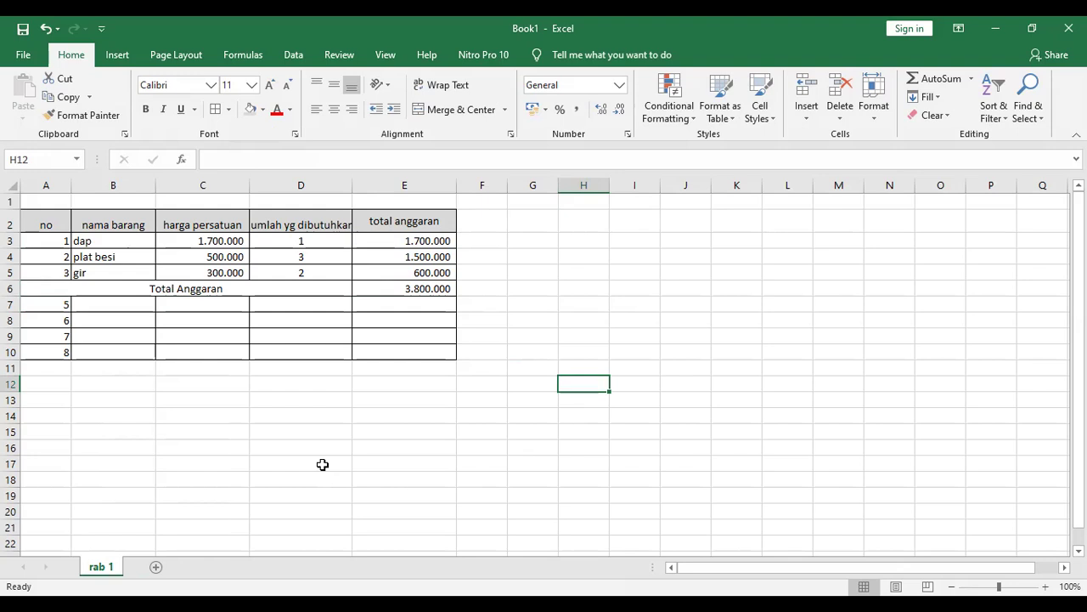
- Create a copy of the rab 1 worksheet within Book1, placed before the original
right_click(105, 566)
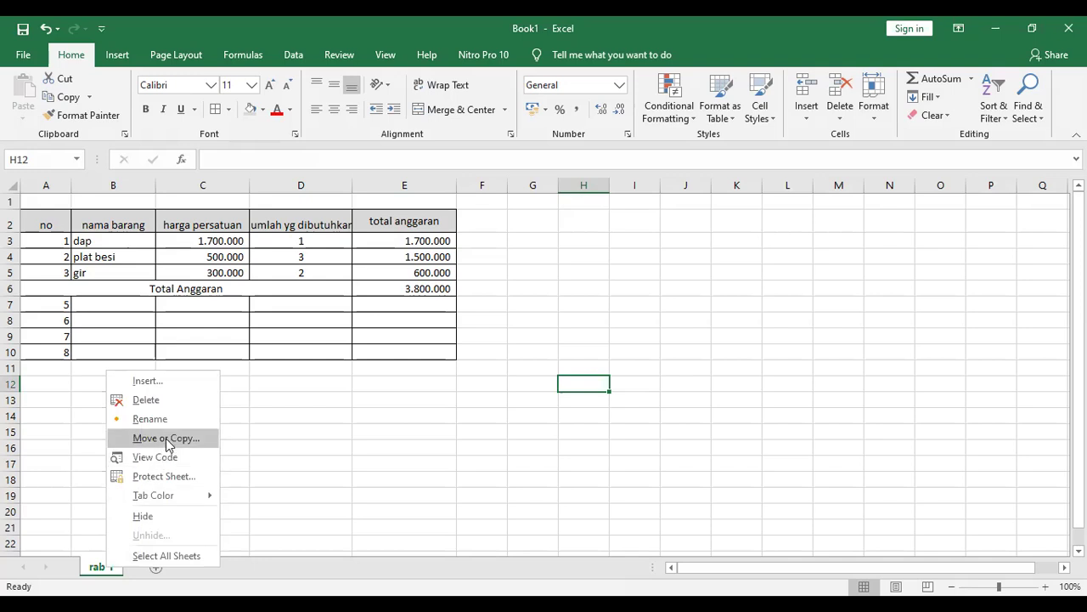
left_click(167, 438)
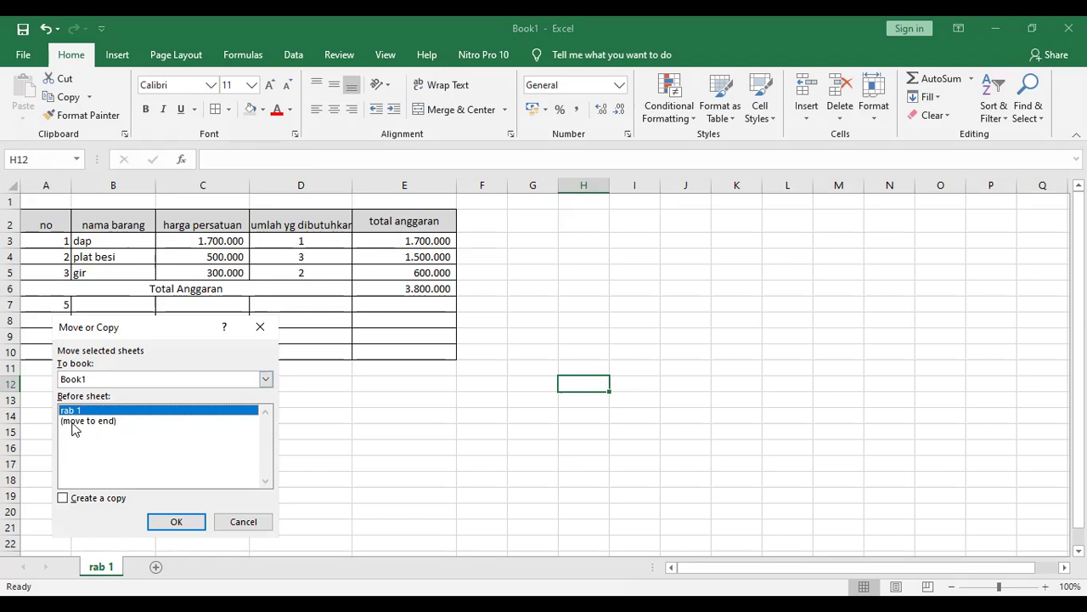
left_click(65, 499)
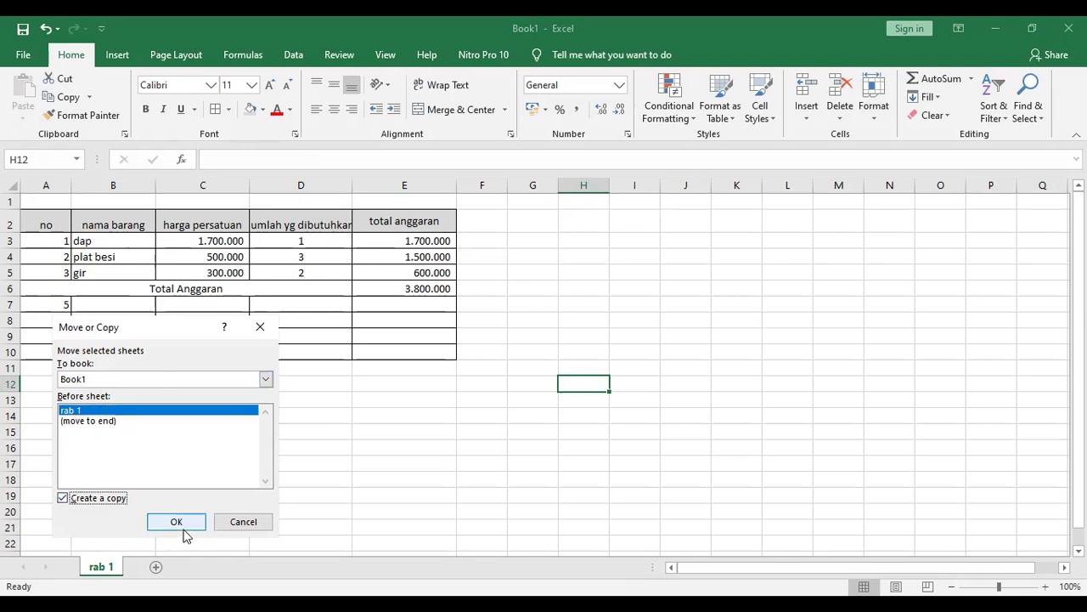
left_click(175, 521)
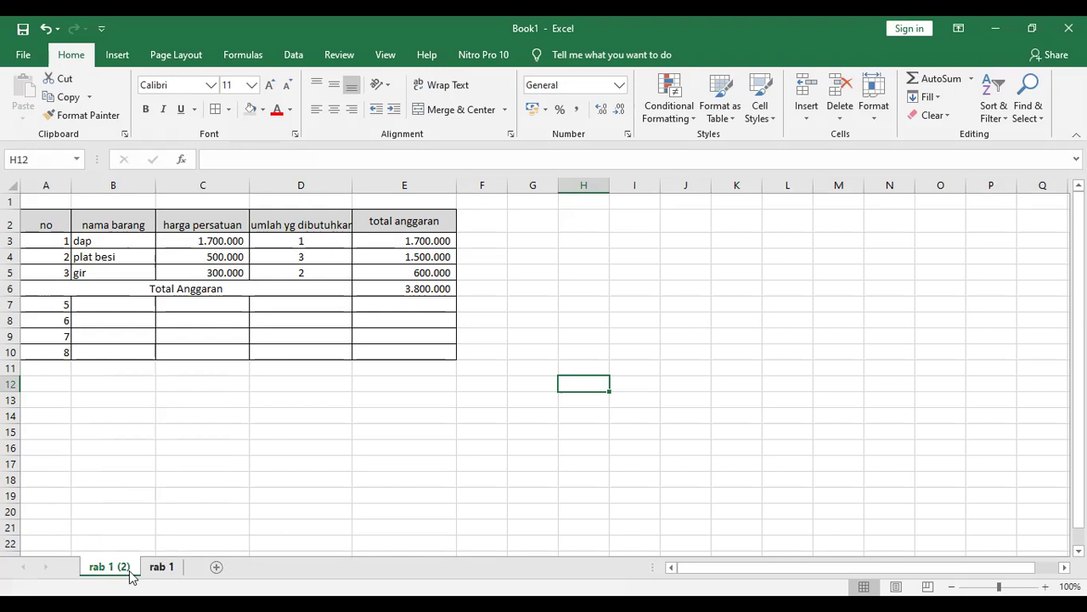
- Rename the copied worksheet as rab 2
right_click(96, 569)
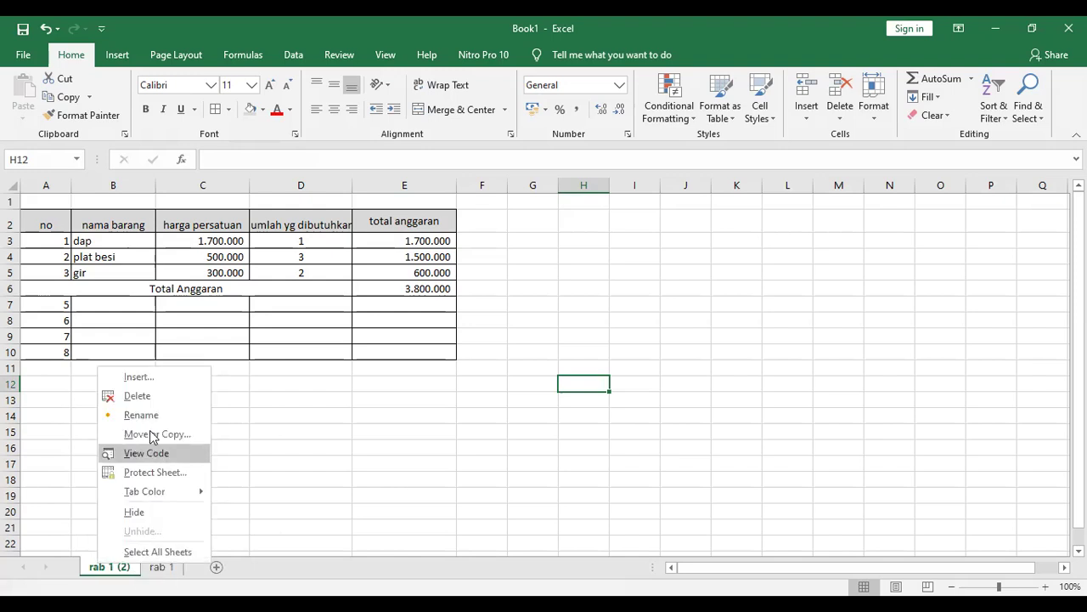
left_click(148, 414)
type("rab 2")
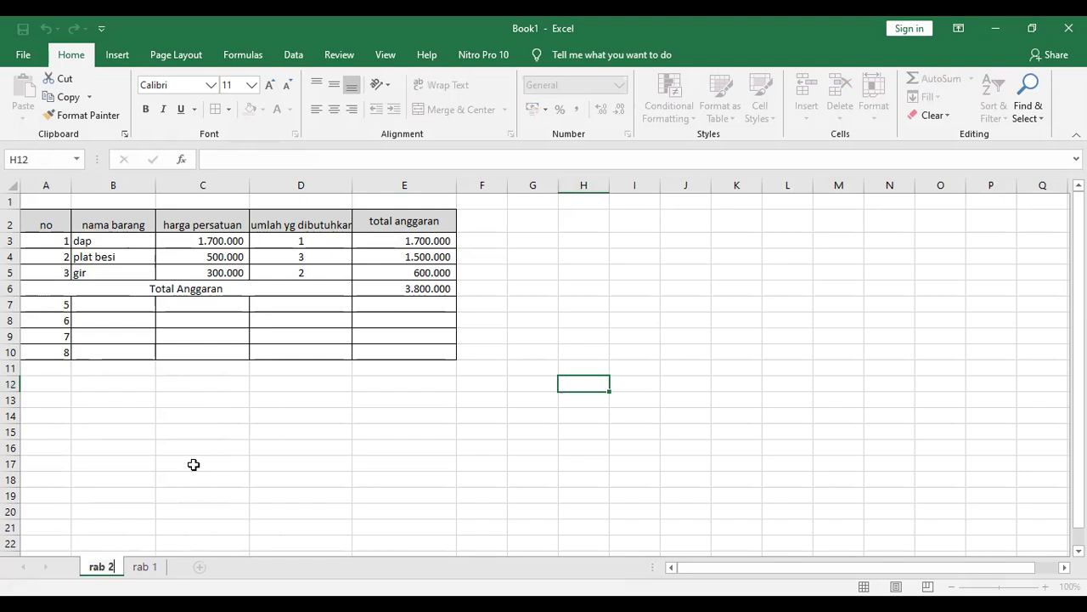
key("Return")
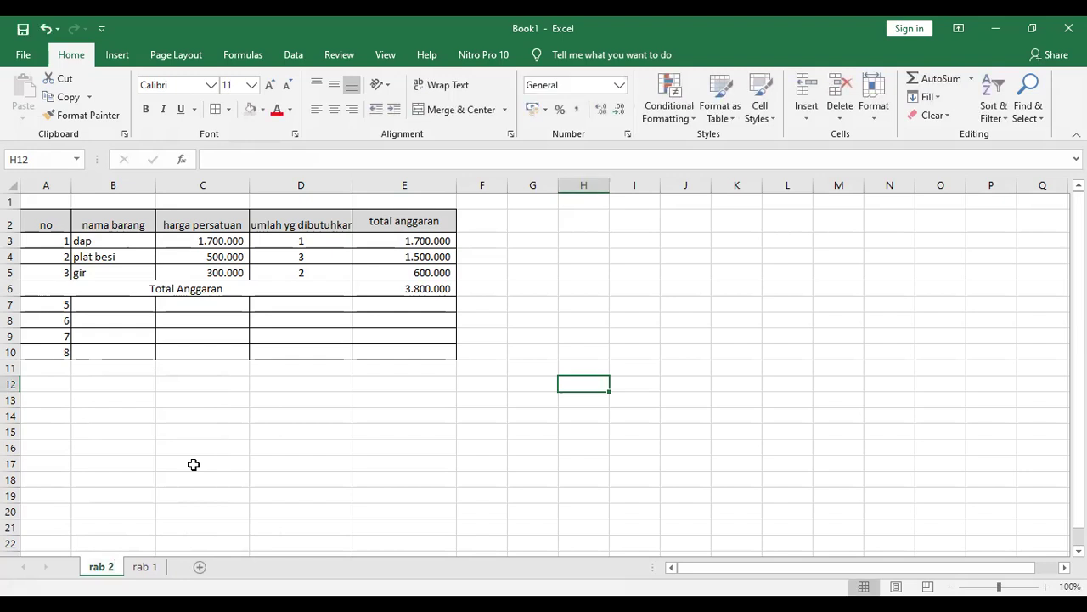
- Compare the rab 1 and rab 2 worksheets, then permanently delete rab 1
left_click(155, 570)
left_click(102, 569)
left_click(136, 570)
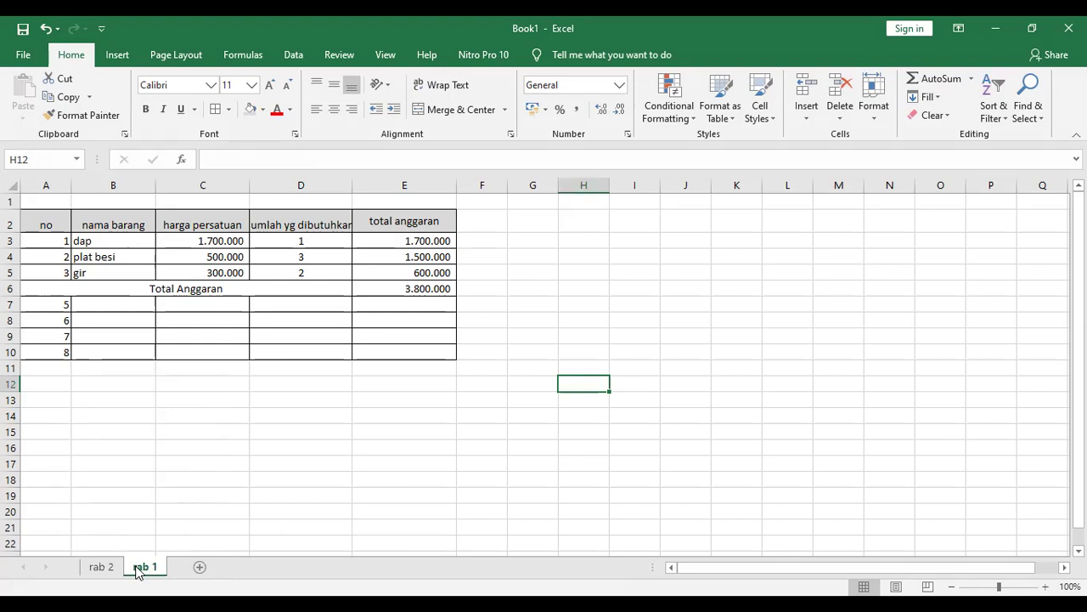
right_click(138, 572)
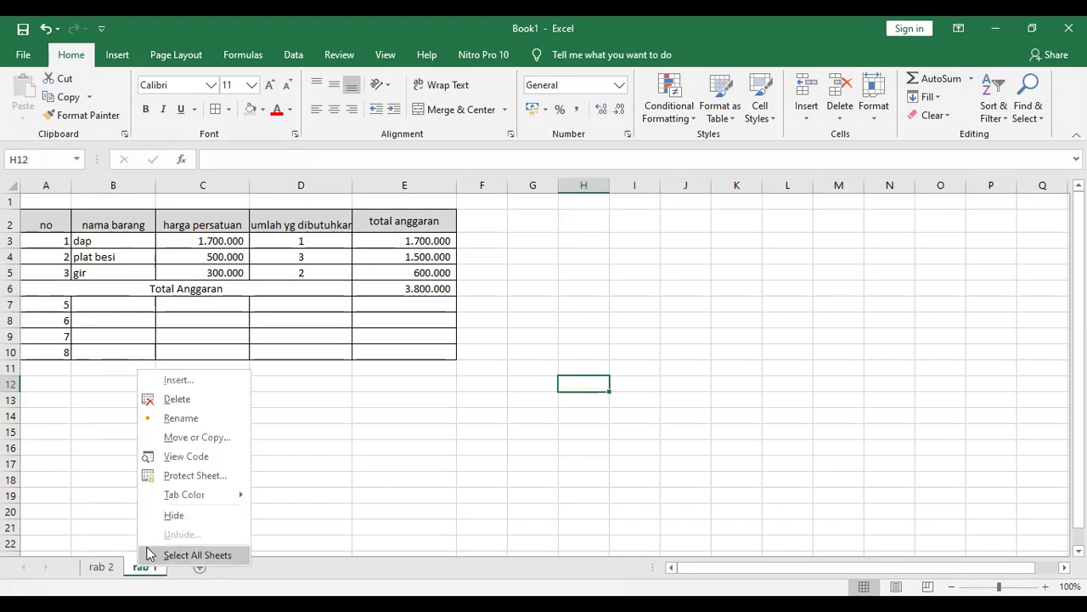
left_click(175, 407)
left_click(515, 358)
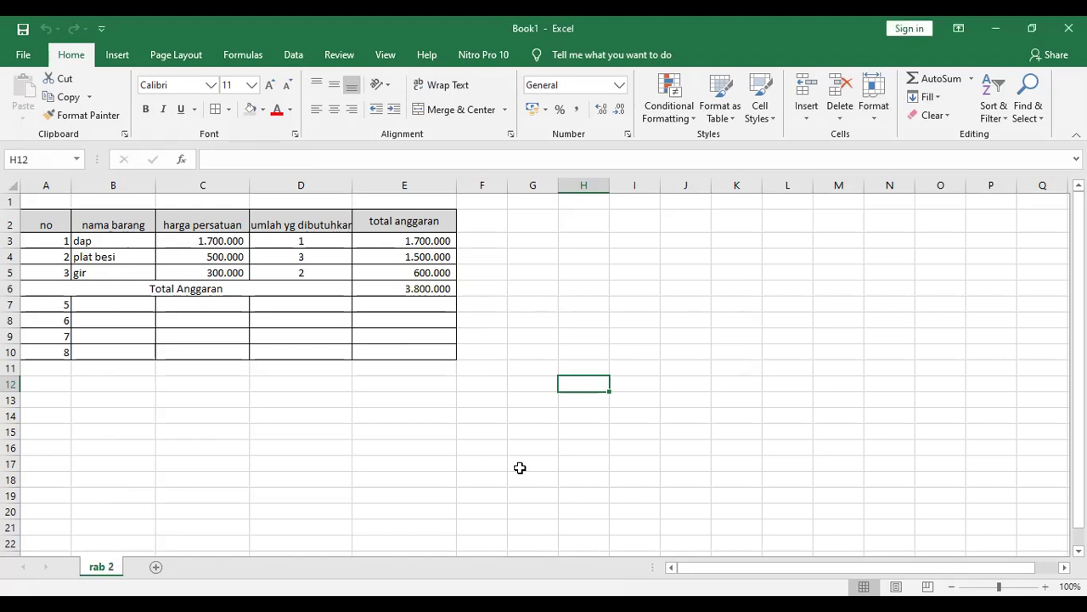
- Create a copy of the rab 2 worksheet, placed before it in Book1
right_click(102, 568)
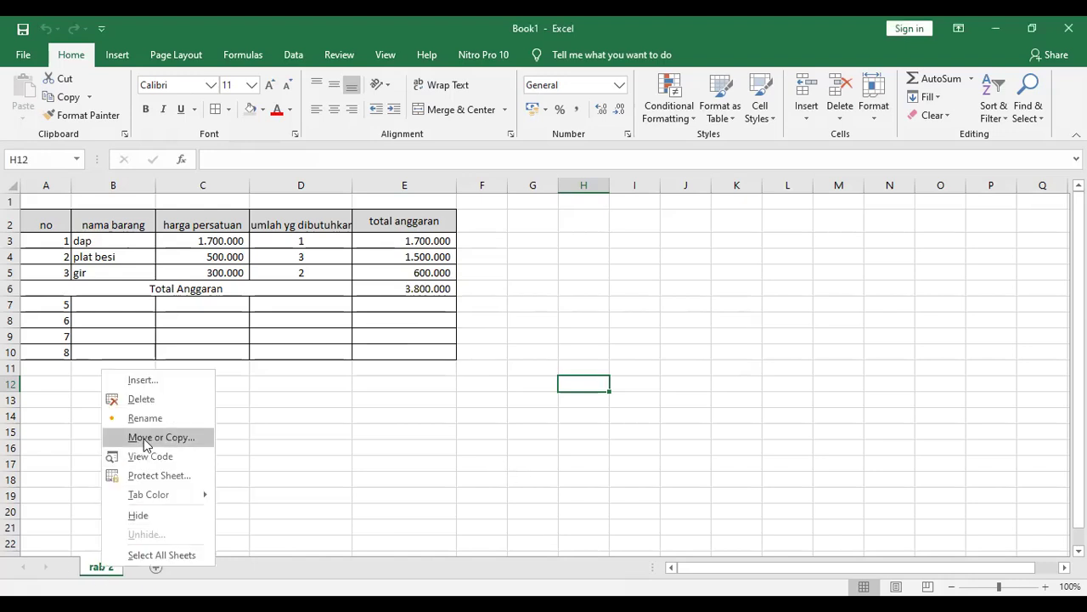
left_click(144, 438)
left_click(41, 498)
left_click(150, 523)
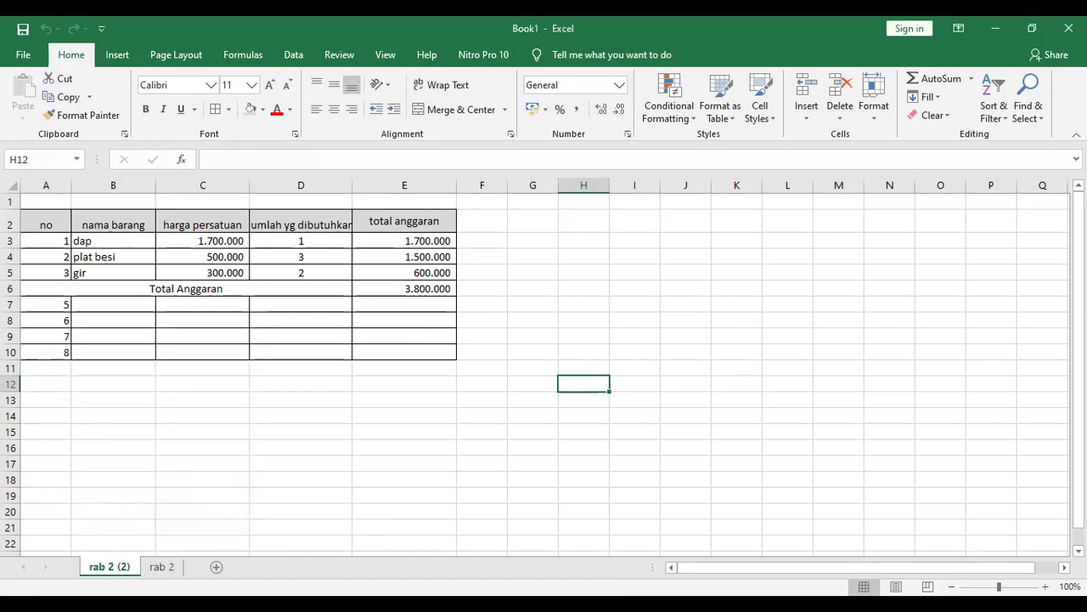
- Rename the new copy of rab 2 as rab 1
right_click(120, 572)
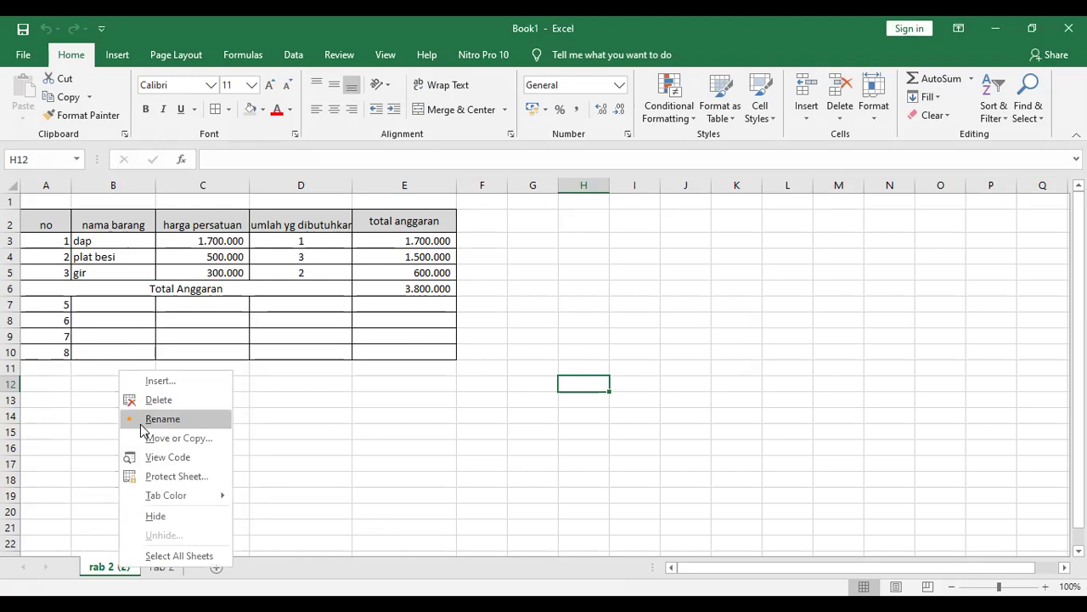
left_click(142, 424)
type("rab ")
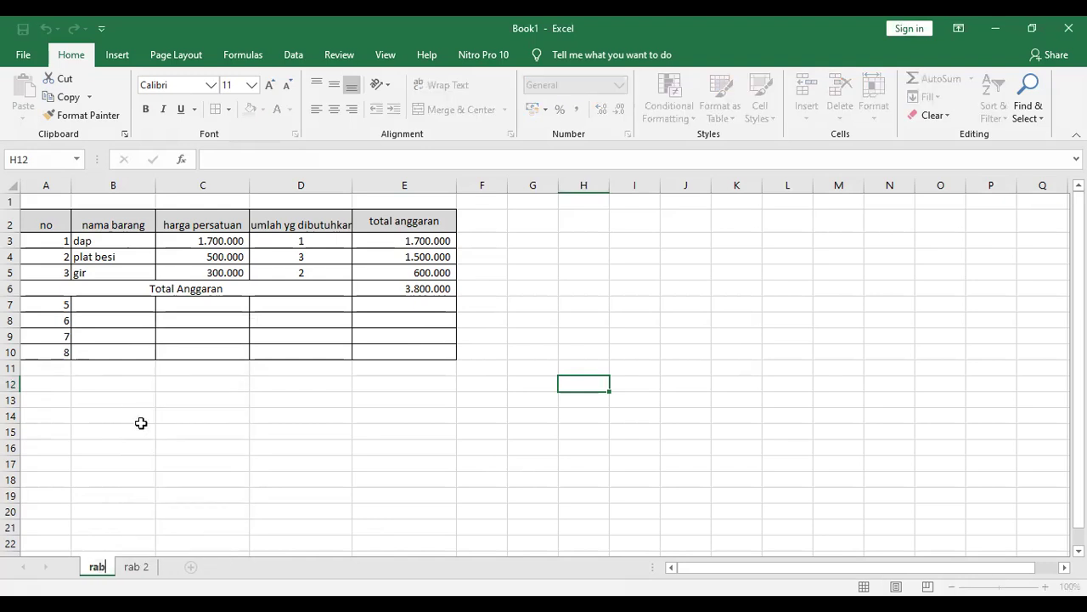
type("1")
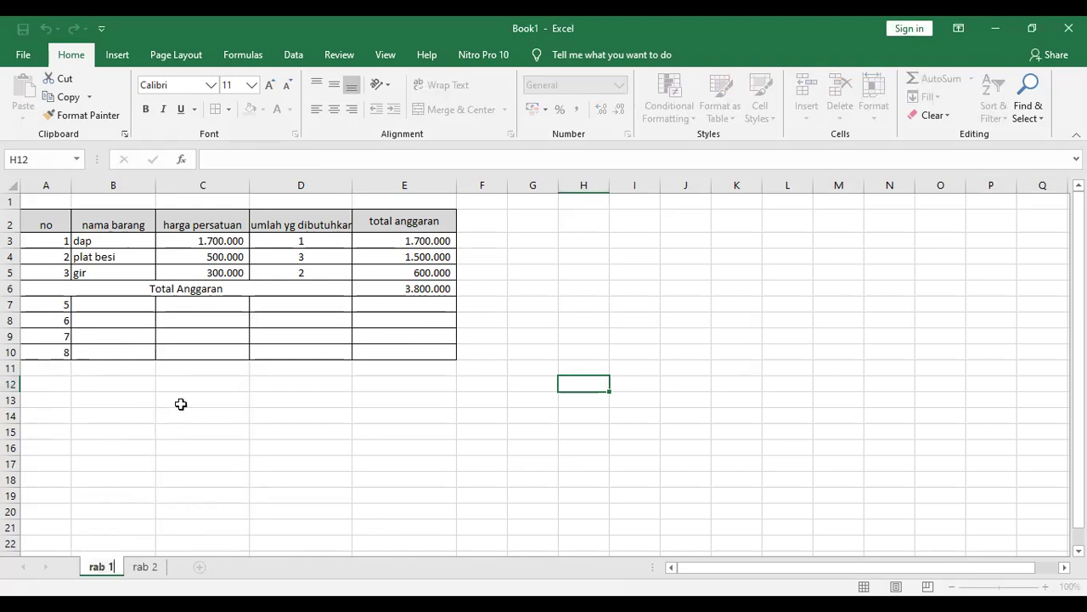
left_click(275, 416)
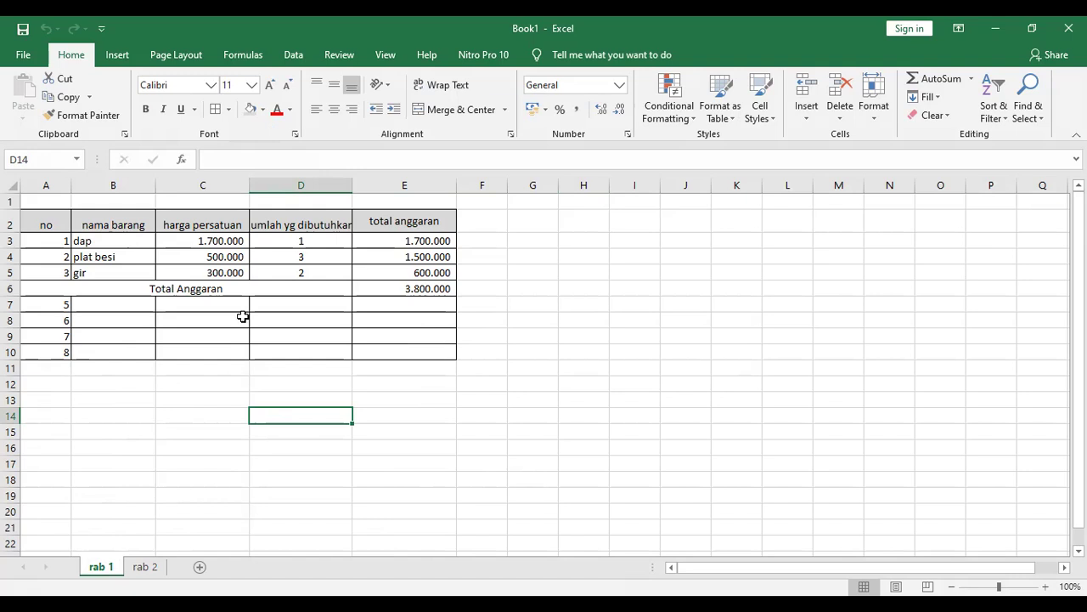
- Save the workbook to the Desktop as a PDF named rab 1 and open the exported file
left_click(20, 55)
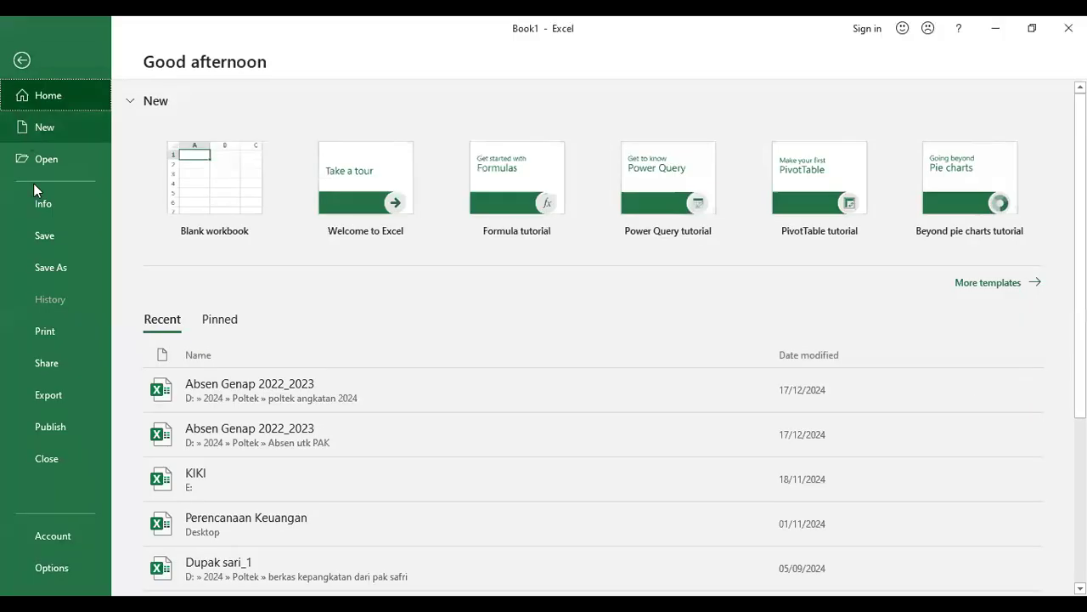
left_click(47, 266)
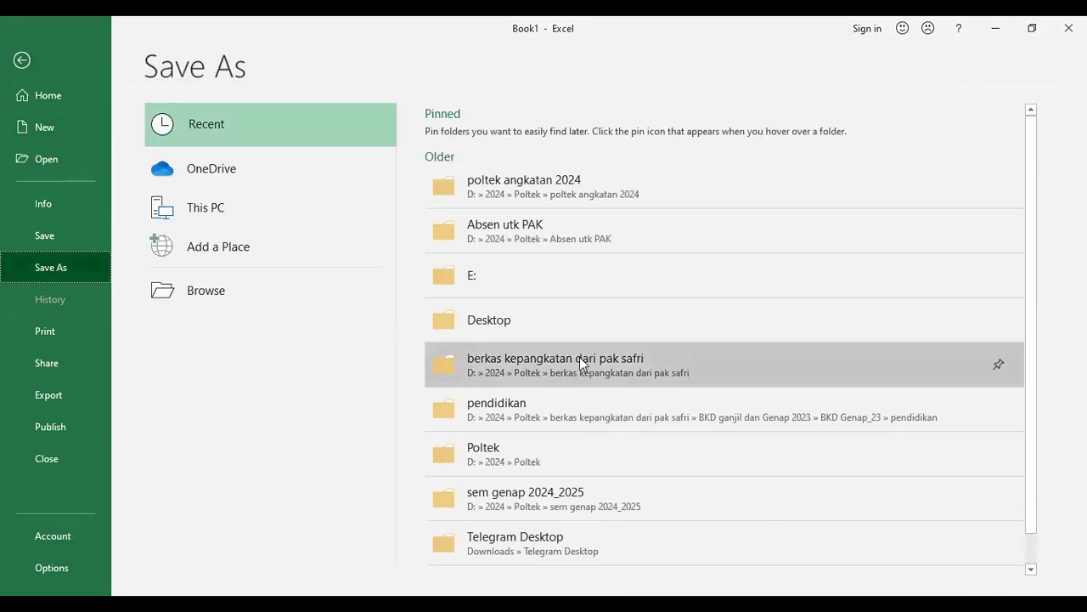
left_click(510, 319)
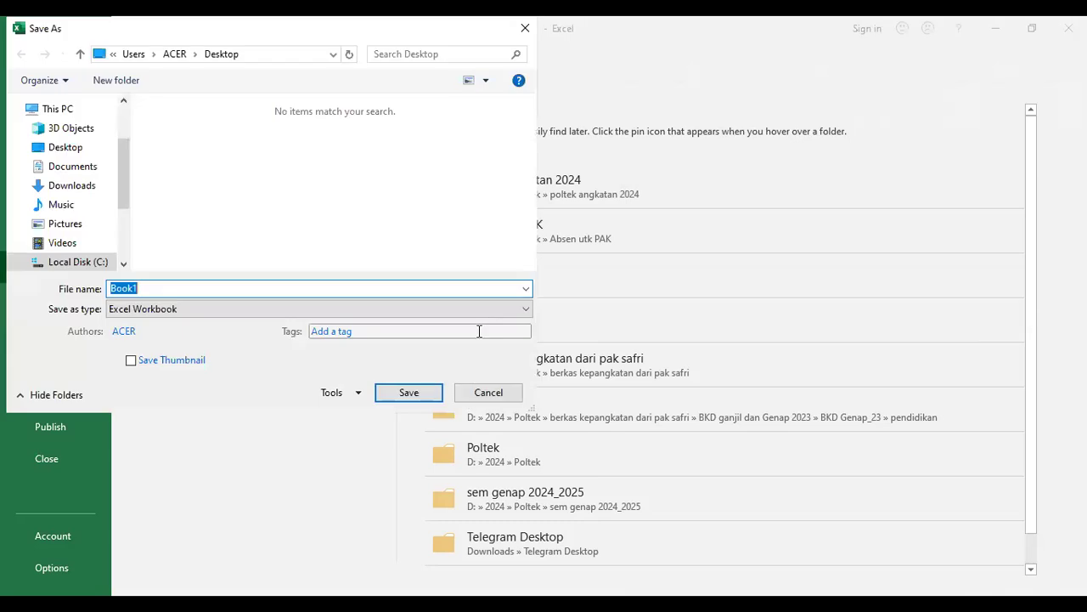
type("rab 1")
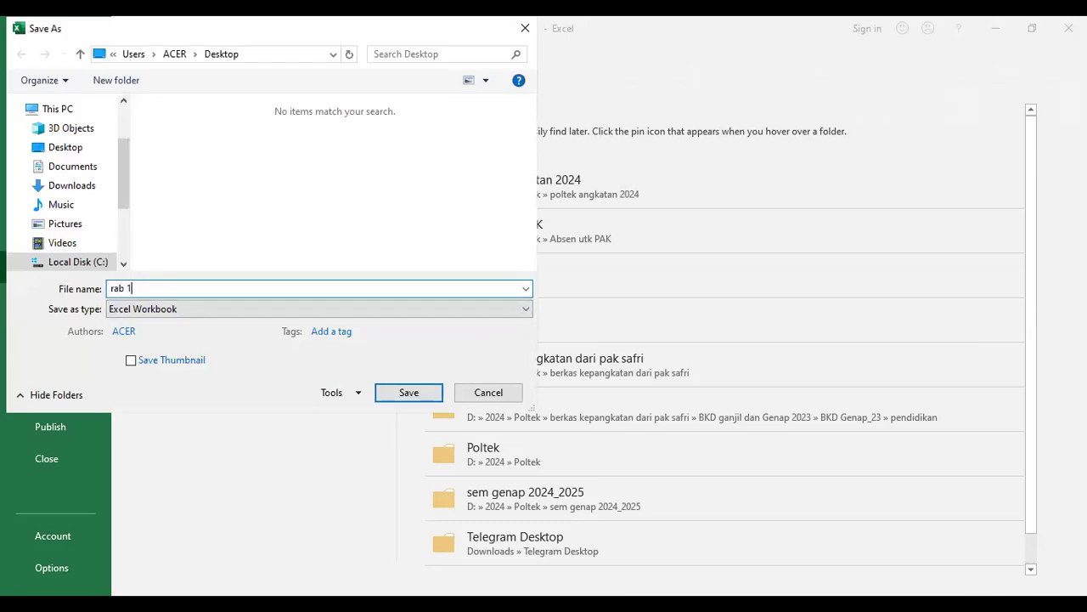
left_click(529, 316)
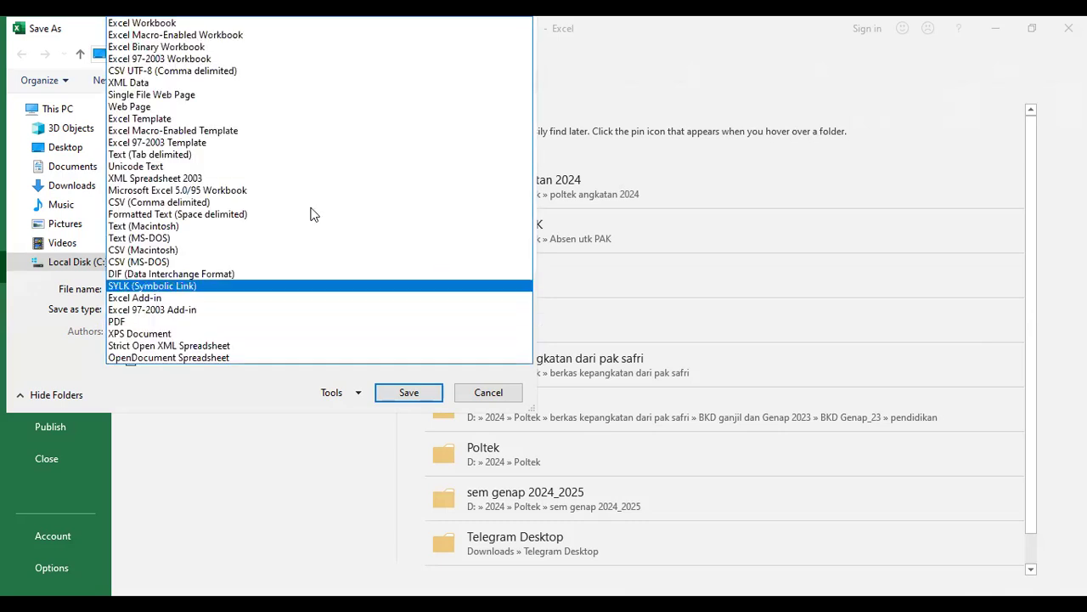
left_click(159, 326)
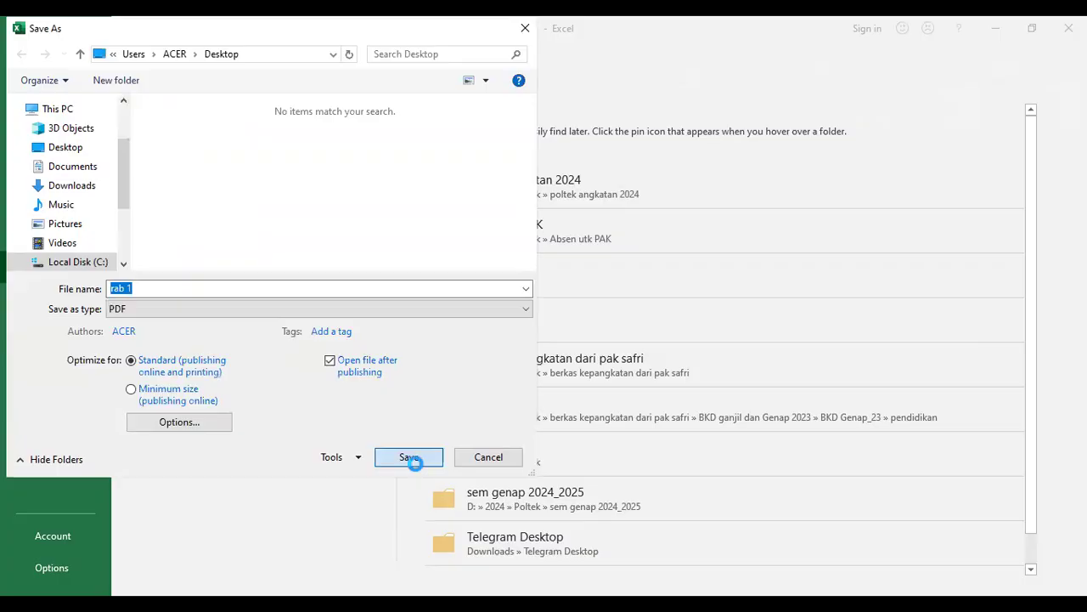
left_click(411, 459)
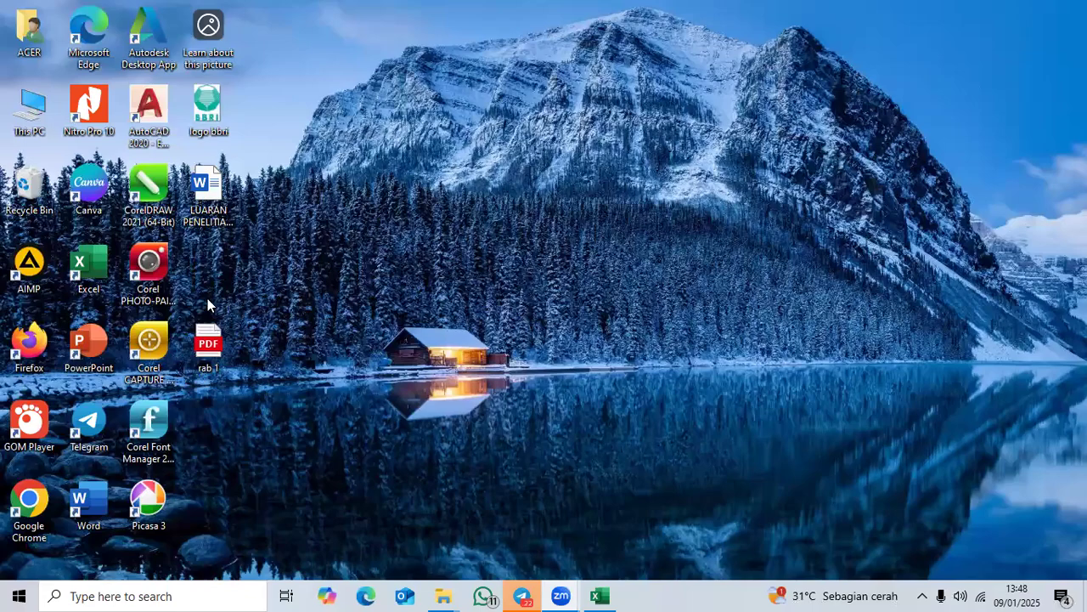
double_click(218, 348)
- Switch to AutoCAD and draw three connected line segments and a circle crossing them in a new drawing
double_click(142, 68)
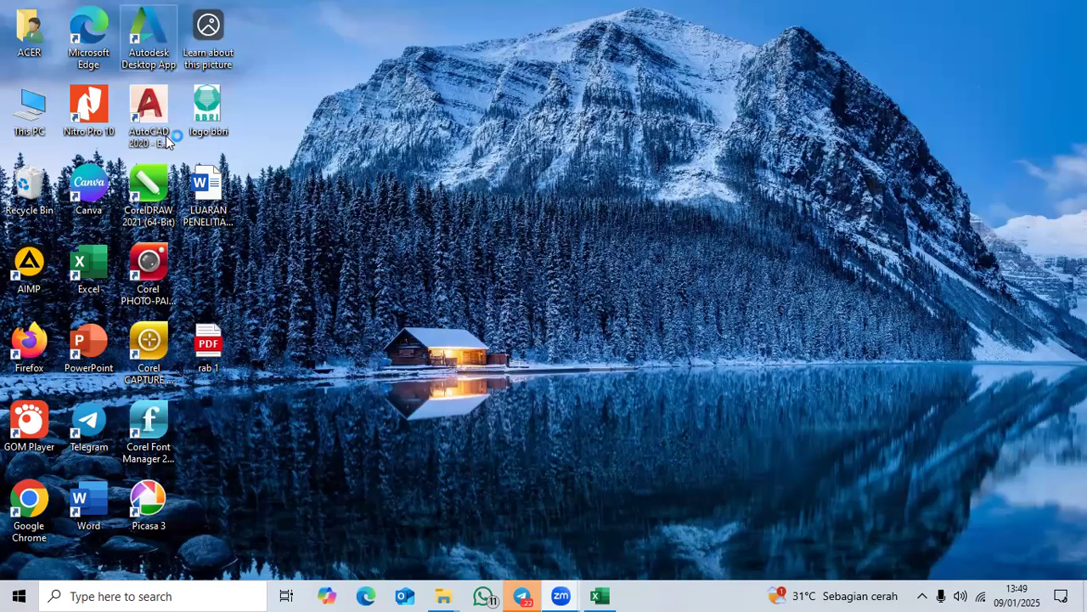
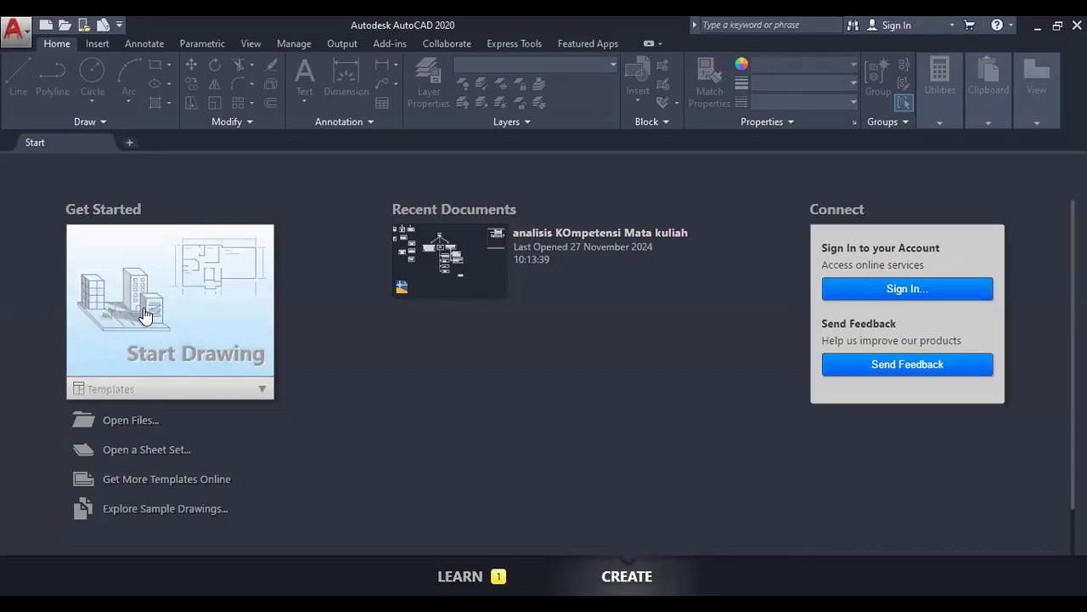
left_click(144, 314)
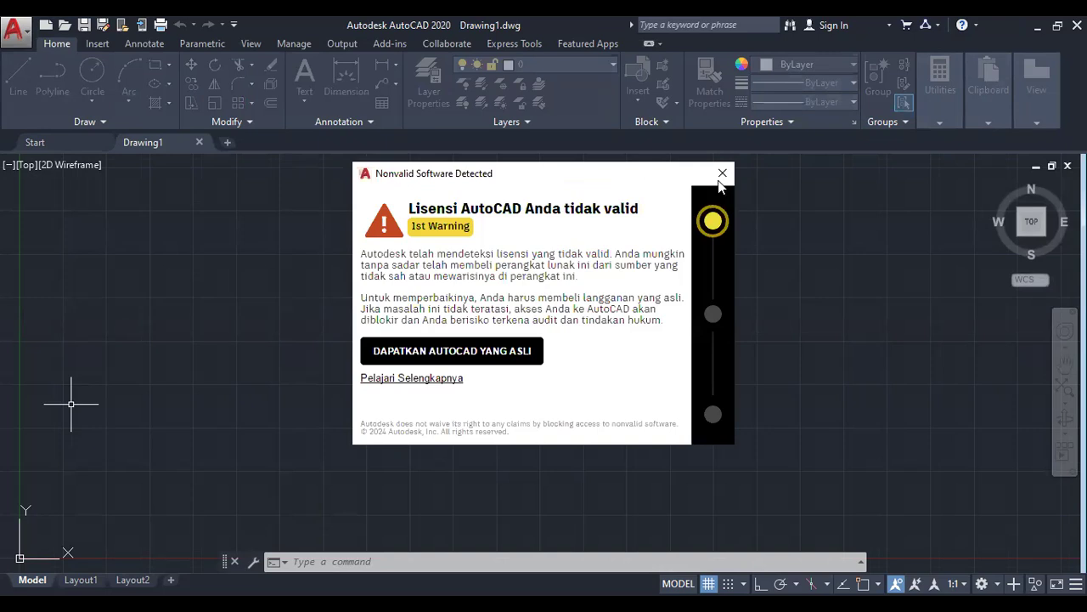
left_click(719, 178)
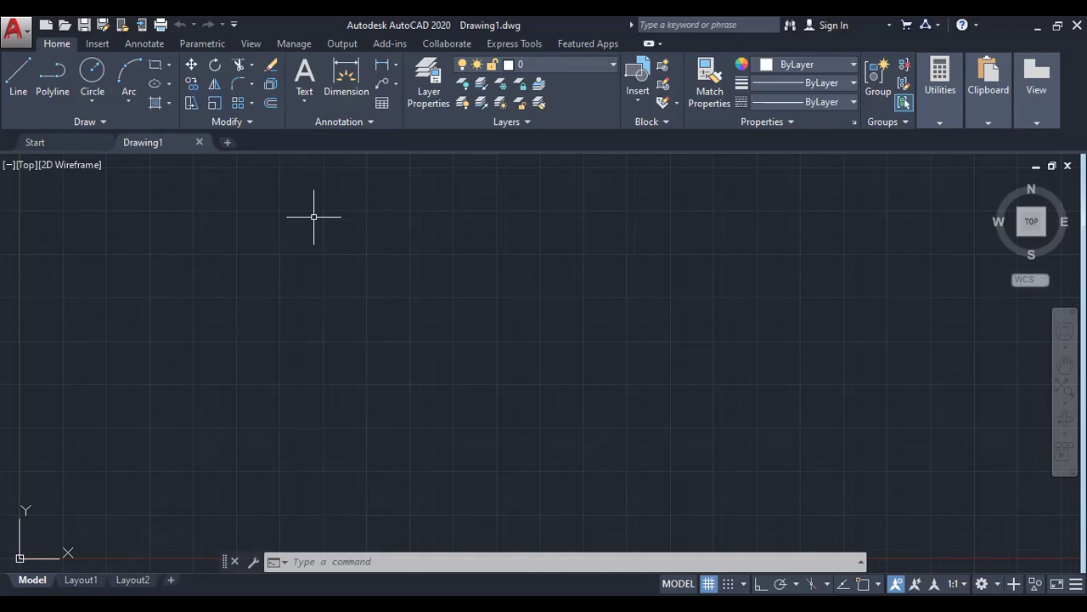
left_click(18, 79)
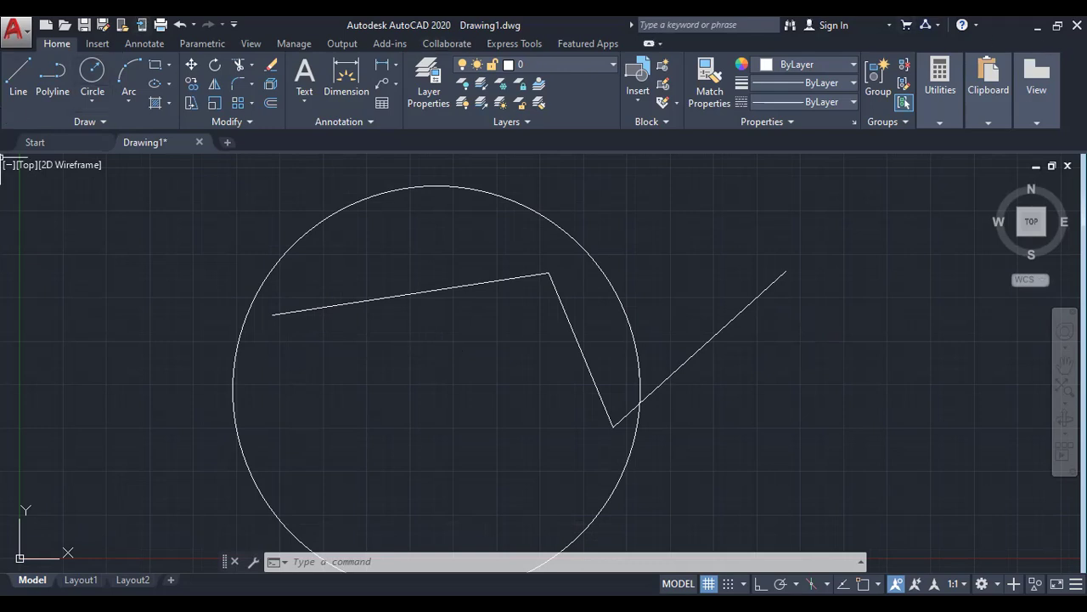
- Close AutoCAD without saving the practice drawing
mouse_move(1032, 221)
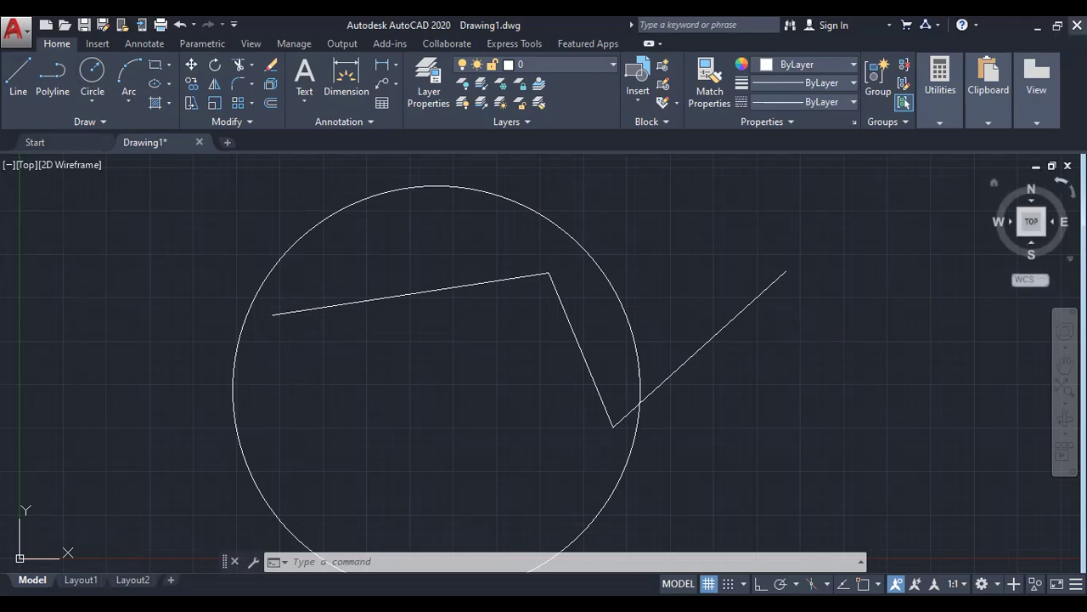
left_click(1078, 25)
left_click(561, 349)
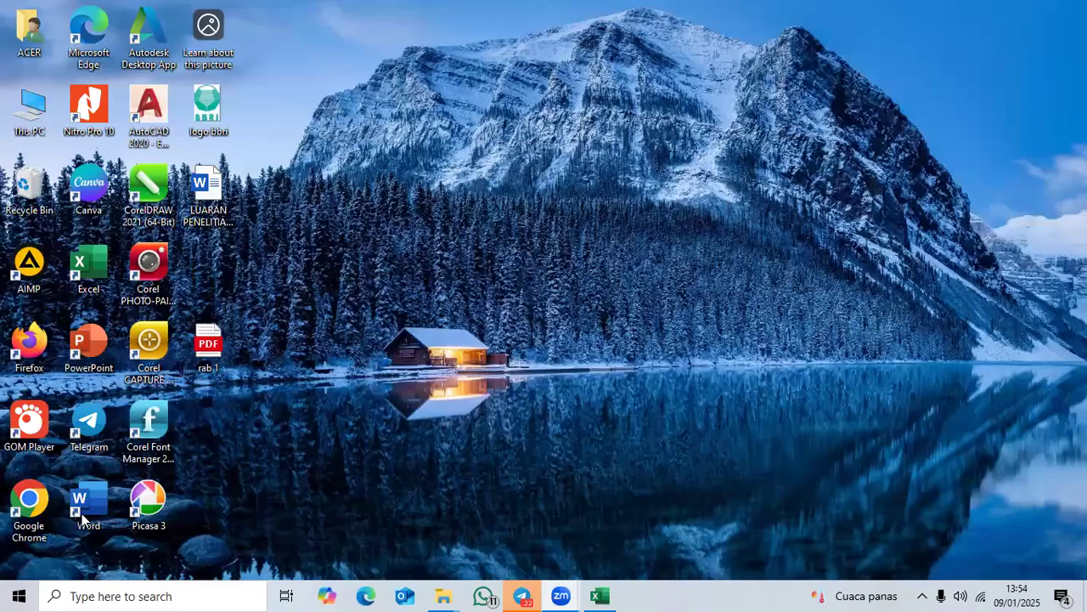
- Switch to Word, create a blank document and dismiss the list of recovered files
double_click(82, 513)
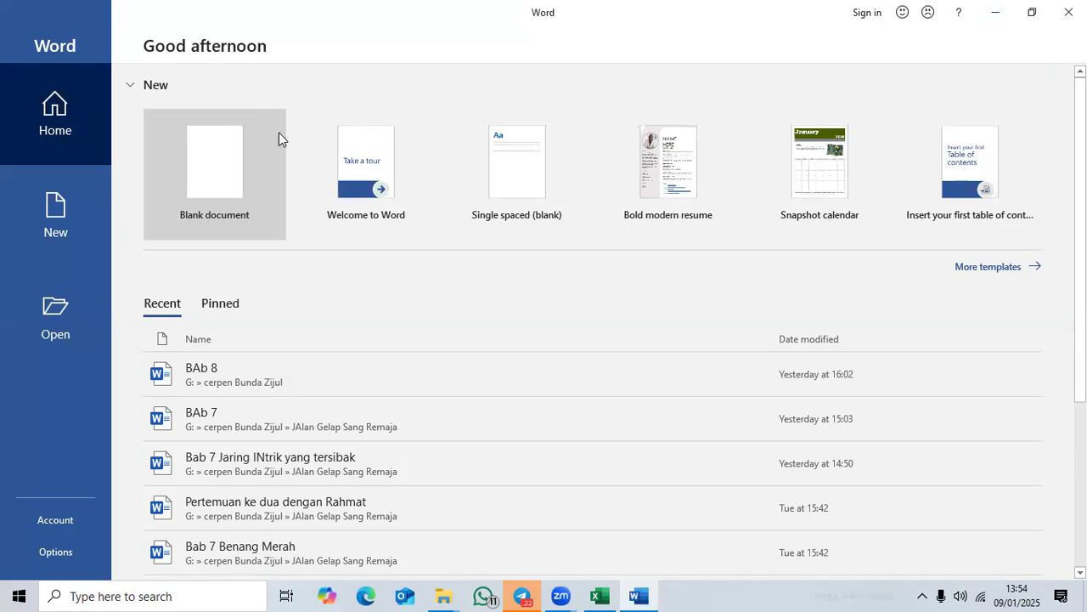
left_click(212, 177)
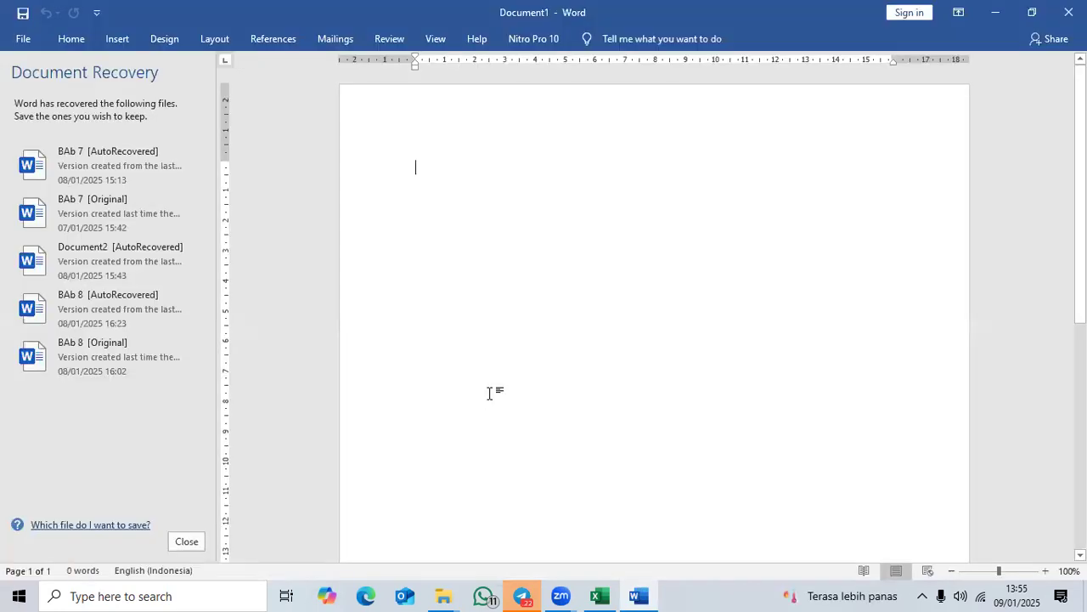
left_click(188, 542)
left_click(401, 247)
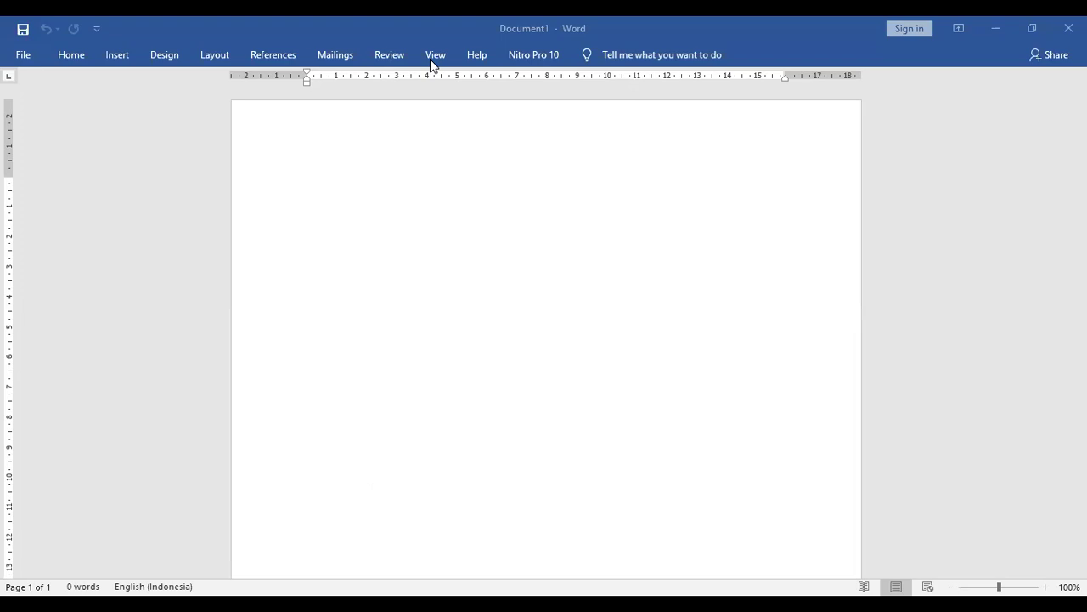
- Display the Home formatting commands for the blank Word document
left_click(82, 63)
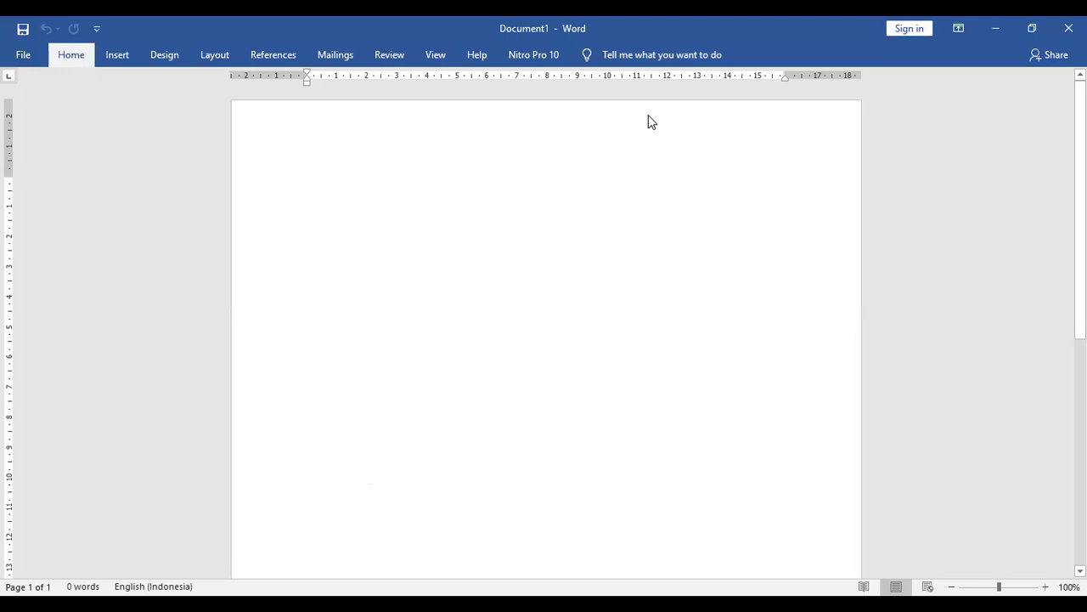
left_click(75, 64)
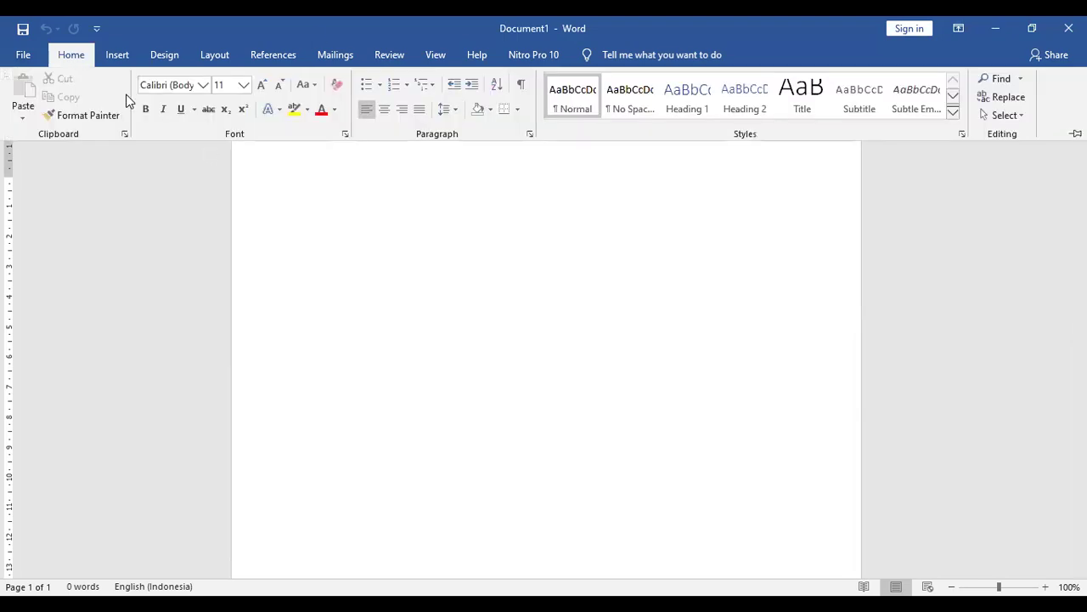
- Look through the insertion, design, layout and reference commands, and return to the Home formatting commands
left_click(119, 58)
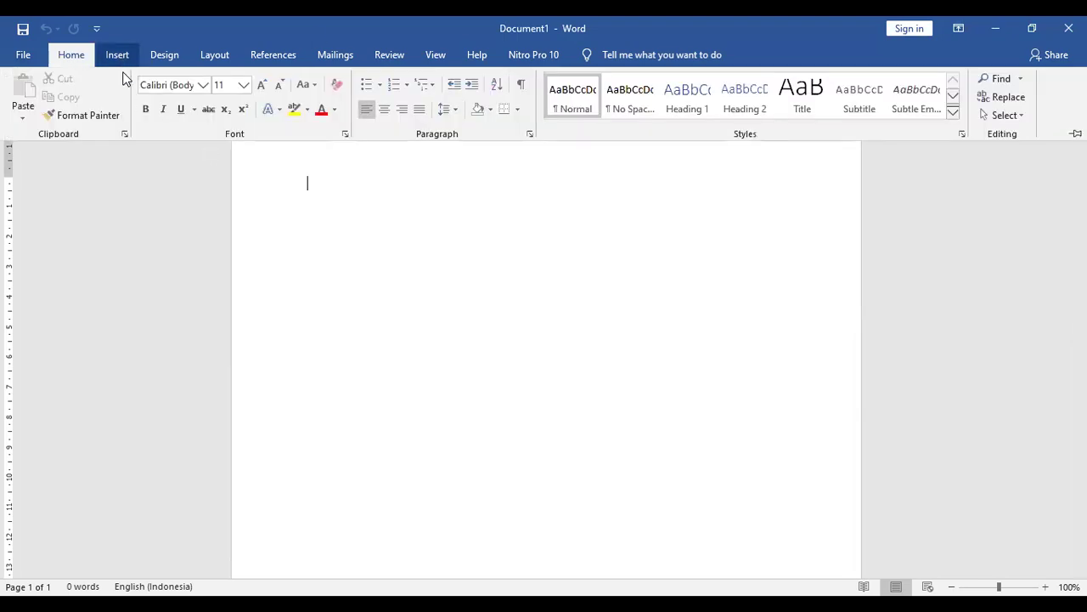
left_click(168, 56)
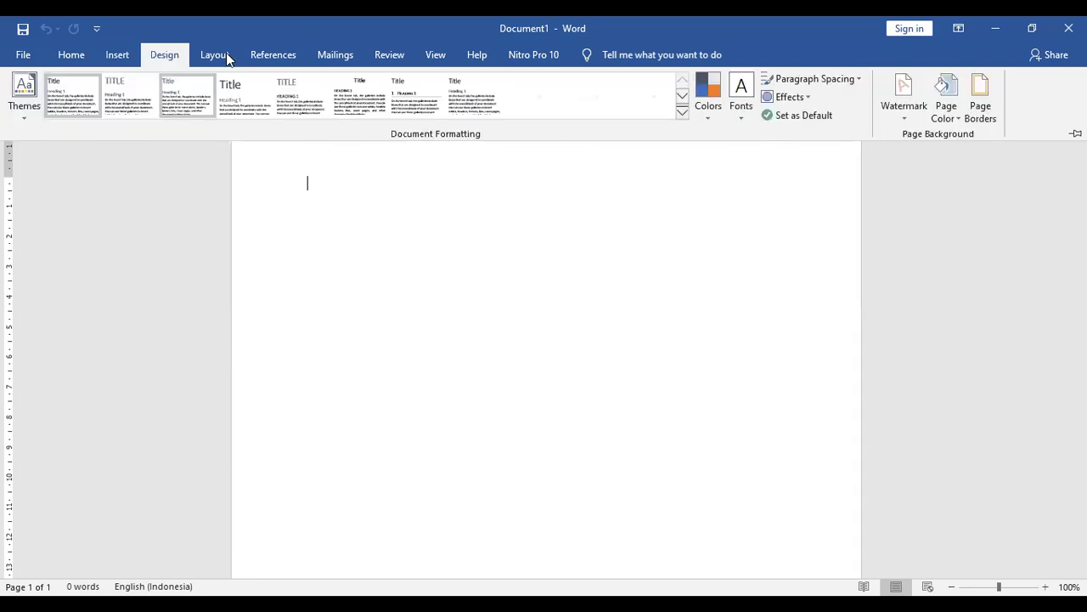
left_click(224, 58)
left_click(270, 56)
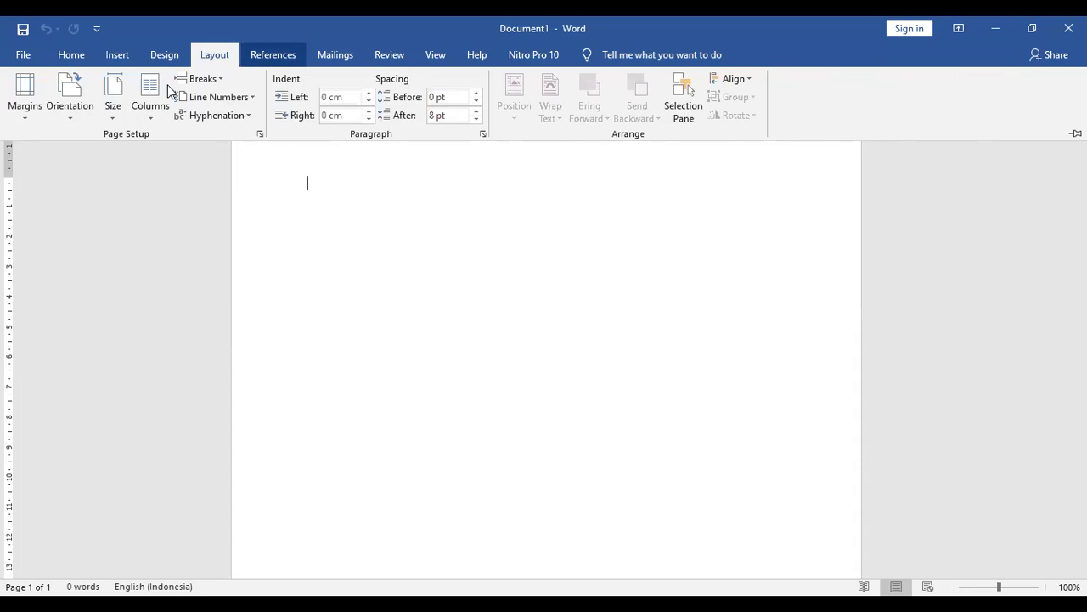
left_click(71, 54)
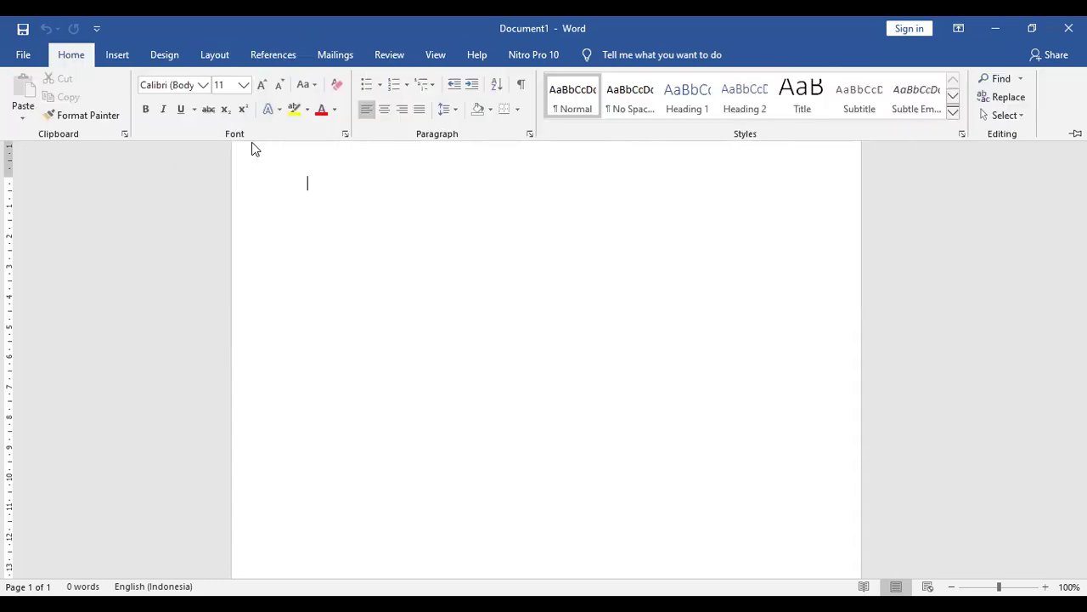
- Try bold formatting on the empty first line and collapse the ribbon
left_click(146, 110)
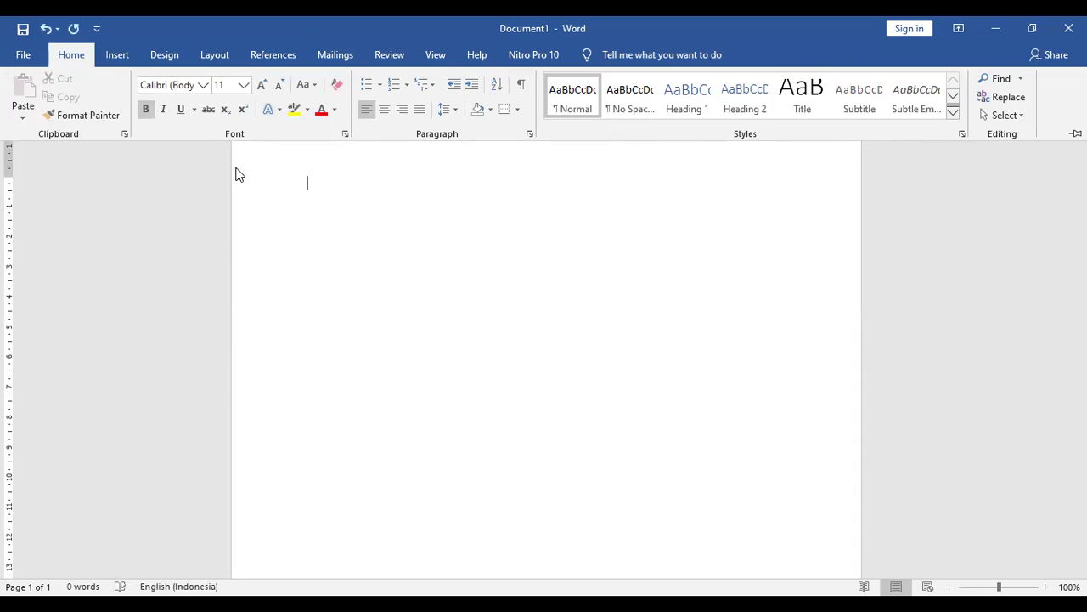
left_click(163, 112)
key("ctrl+F1")
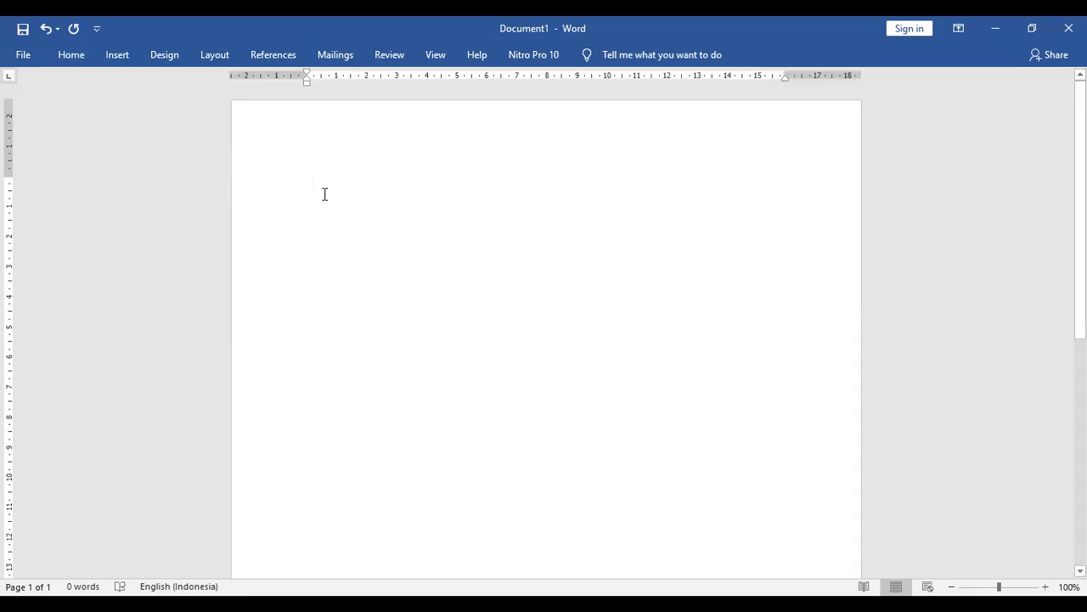
- Enter a practice line of "saaa" followed by a long run of l's, add blank lines below, and briefly highlight the line
type("saa")
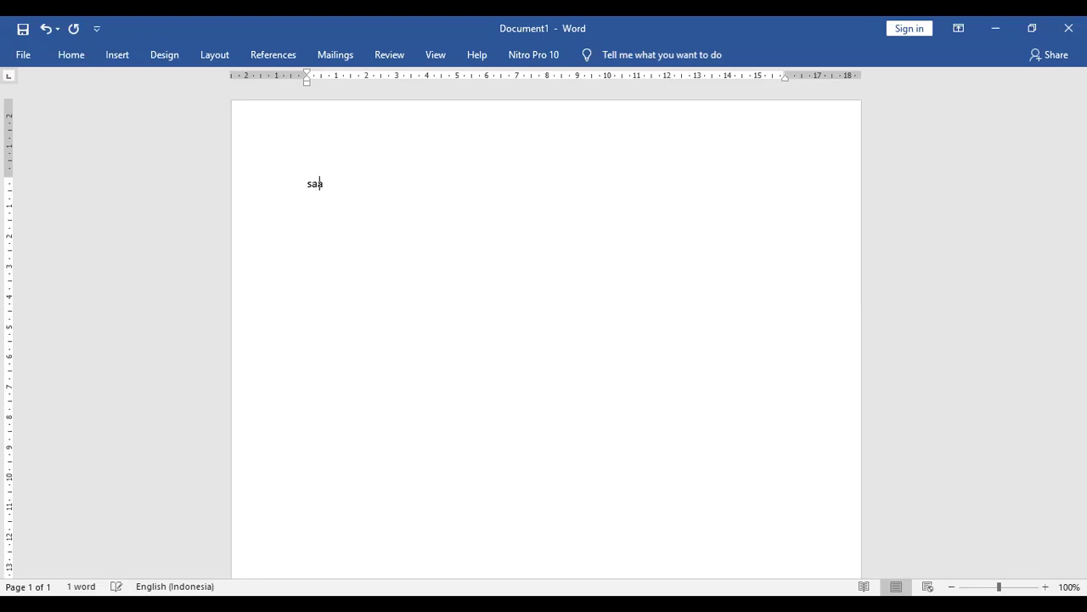
type("allllllllllllllllllllllllllllllllllll")
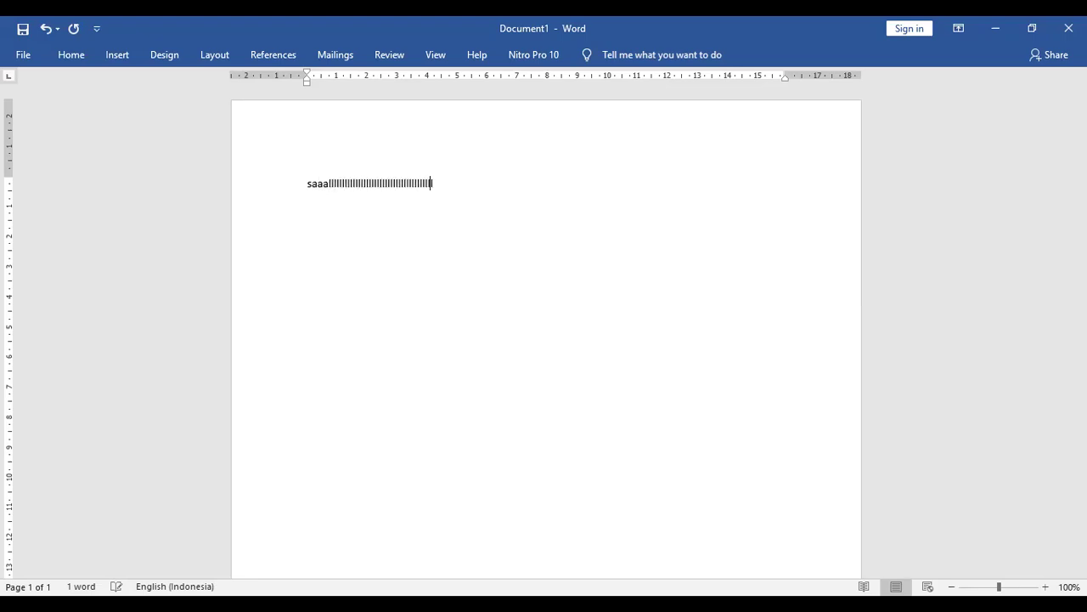
type("llllllllllllllllllllllllllllllllllllllllllllllllllllllllllllllllllllllllllllllllllllllllllllllllllllllllllllllllllllllllllllllllll")
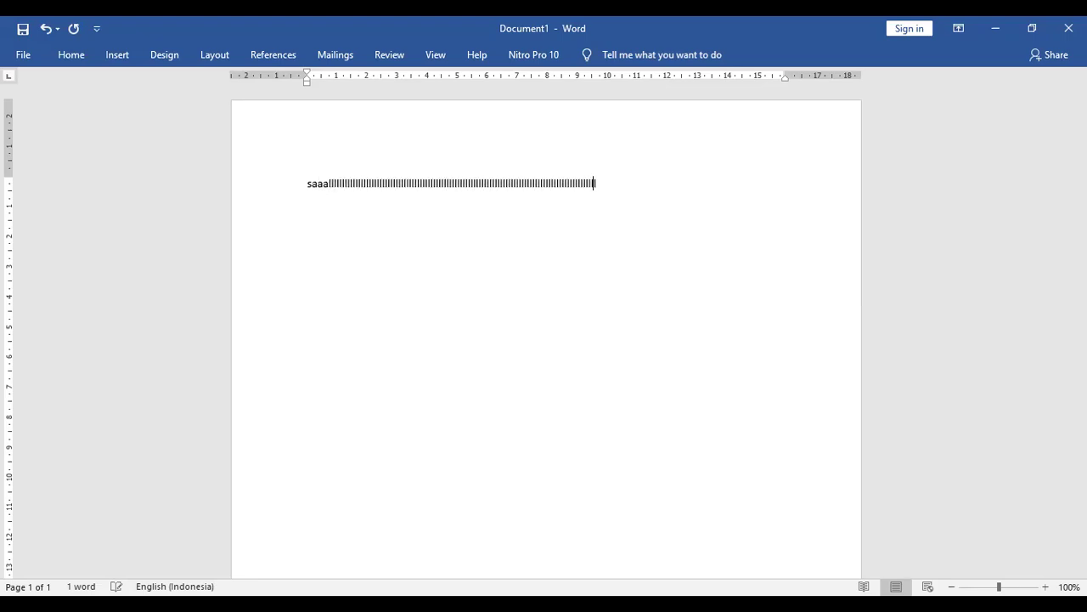
key("Return")
key("Return")
key("Return")
key("Return")
key("Return")
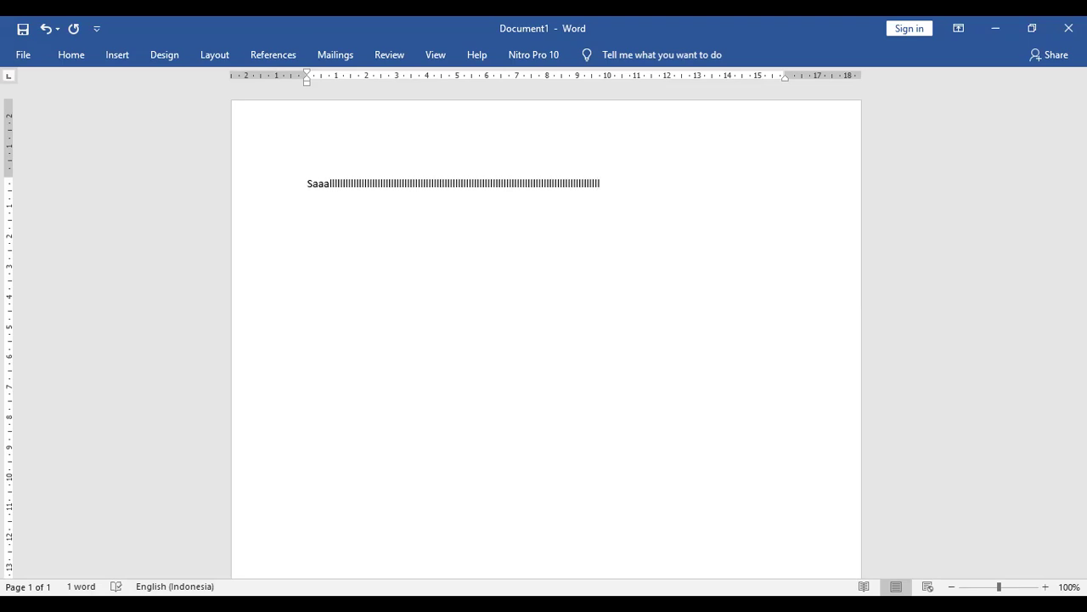
left_click_drag(641, 184, 267, 189)
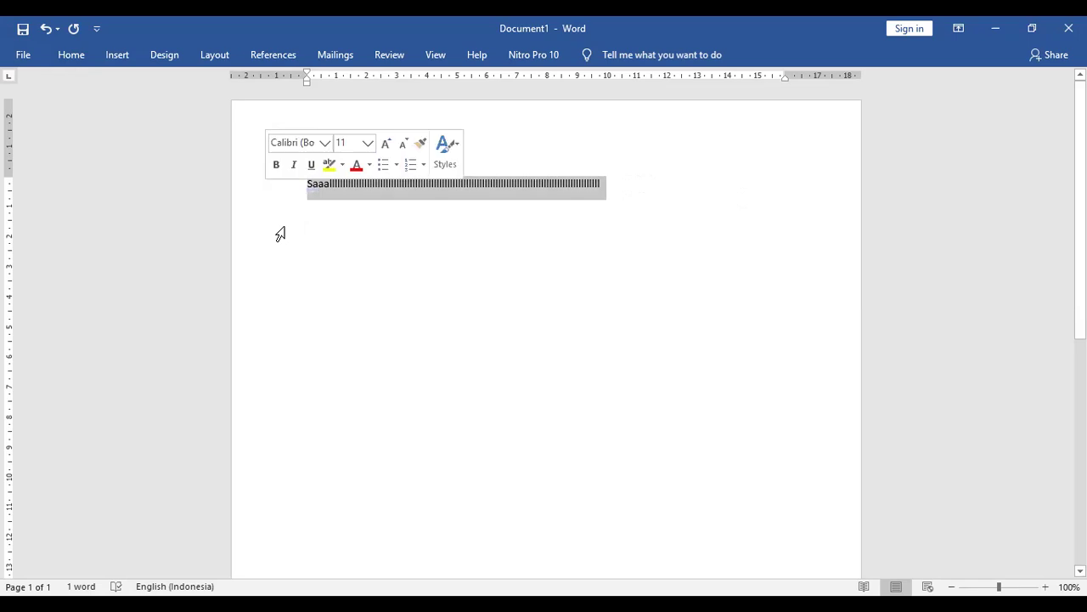
left_click(607, 428)
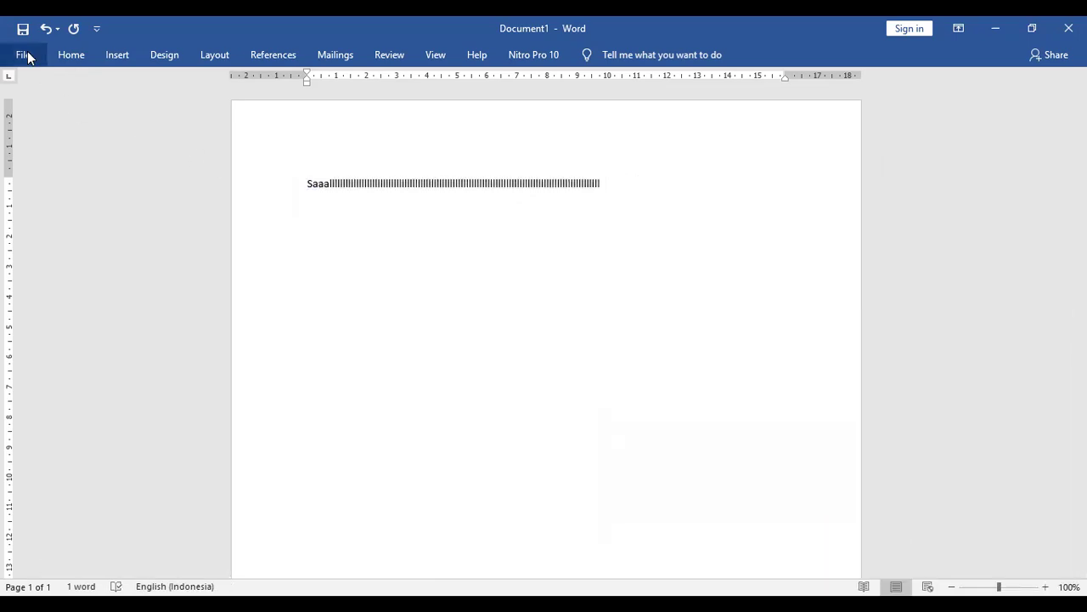
- Check the recent documents, and replace the practice line with the copied six-paragraph Indonesian story excerpt
left_click(25, 56)
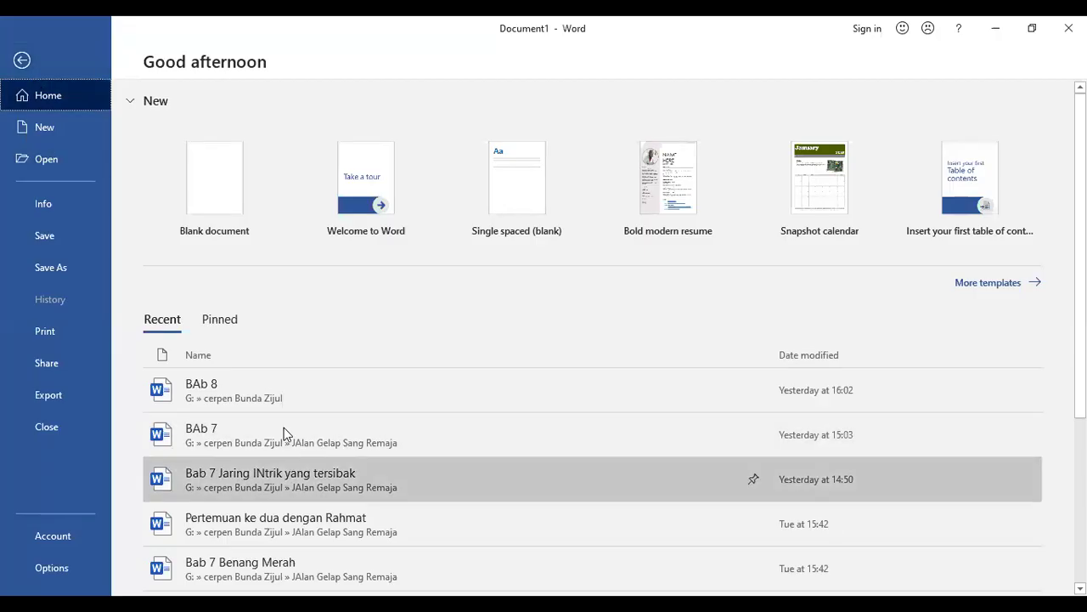
key("Escape")
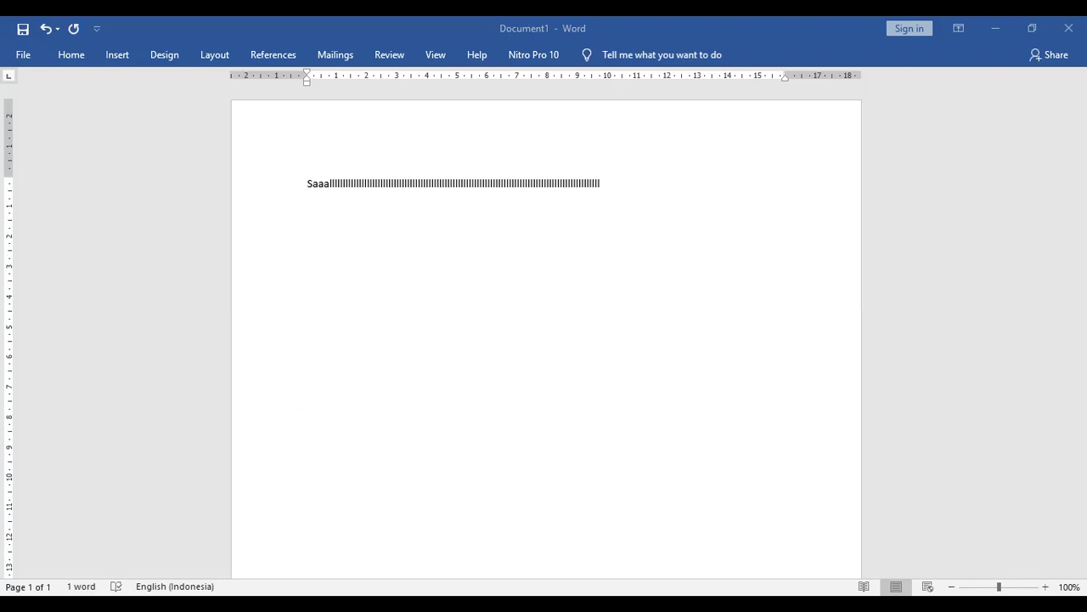
left_click_drag(546, 179, 296, 178)
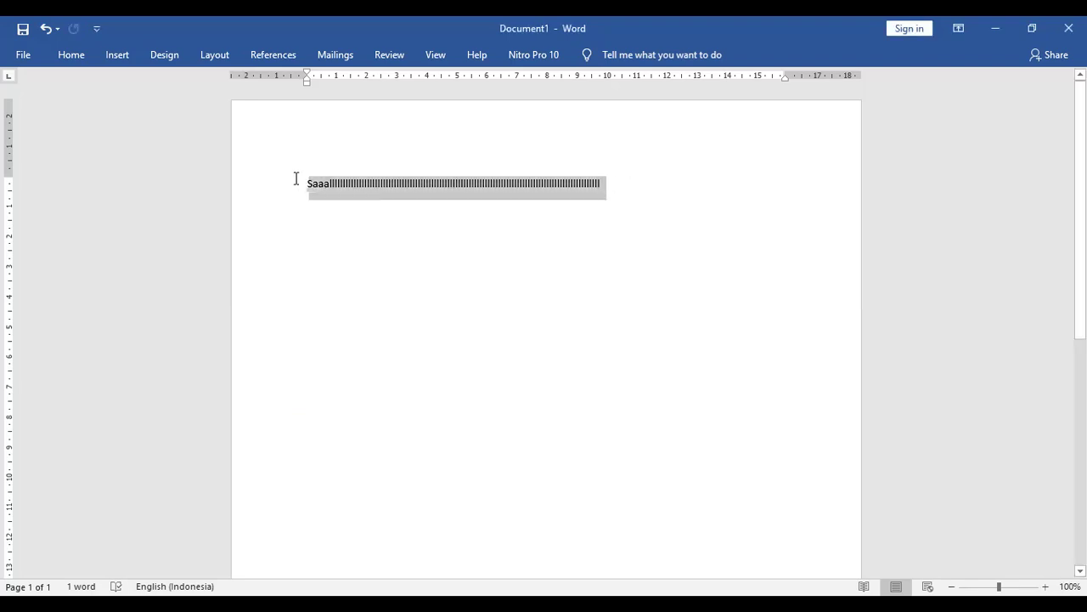
key("Delete")
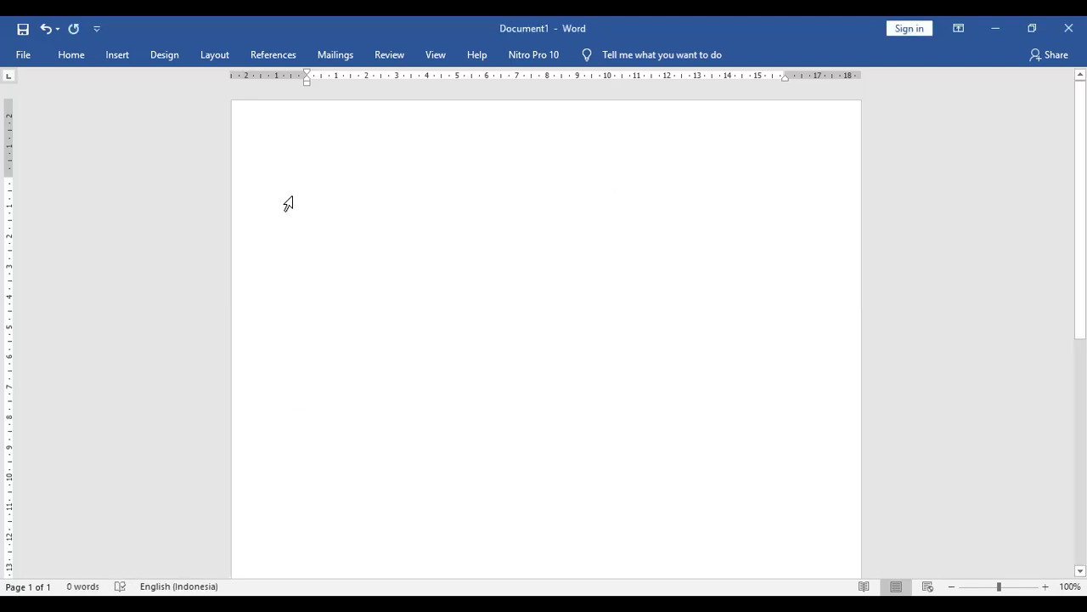
type("Arya tahu ini adalah langkah yang berisiko. Viktor bukan orang sembarangan; ia adalah pria licik yang selalu berada beberapa langkah di depan semua orang. Tapi Arya merasa tak punya pilihan lain. Jika ingin mengungkap kebenaran, ia harus berani mengambil risiko.  Setelah perjalanan panjang, Arya kembali ke markas Viktor. Tempat itu sama gelap dan megah seperti sebelumnya, namun kini terasa lebih mencekam. Arya menahan napas sebelum mengetuk pintu ruang kerja Viktor.  \"Masuk,\" suara berat Viktor terdengar dari balik pintu.  Arya melangkah masuk dan menemukan Viktor sedang duduk di belakang mejanya, seperti raja yang mengawasi kerajaannya. Viktor memandang Arya dengan tatapan tajam, seolah membaca setiap pikiran yang melintas di benaknya.  \"Ah, Arya. Kau kembali lebih cepat dari yang kuduga,\" Viktor membuka pembicaraan dengan nada santai, meski jelas ada ketertarikan dalam suaranya. \"Kau menyelesaikan misi dengan baik.  \"Aku punya misi baru untukmu. Ini adalah pekerjaan besar yang membutuhkan ketelitian dan kepercayaan. Aku hanya mempercayakan ini padamu.\"")
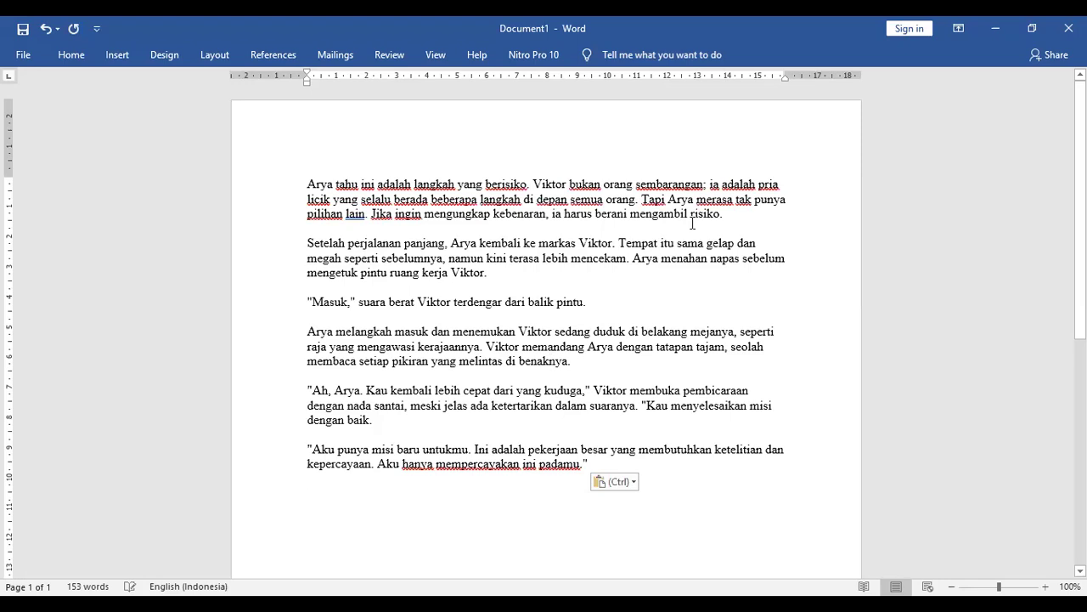
- Examine the formatting and insertion commands and the Paragraph and Font settings without changing anything
left_click(79, 61)
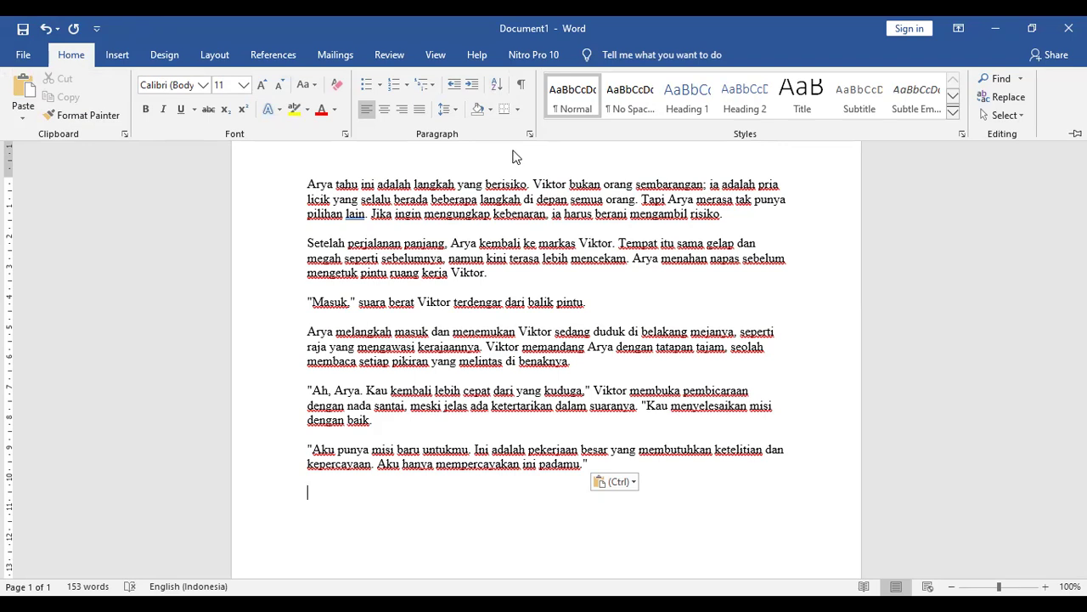
left_click(117, 56)
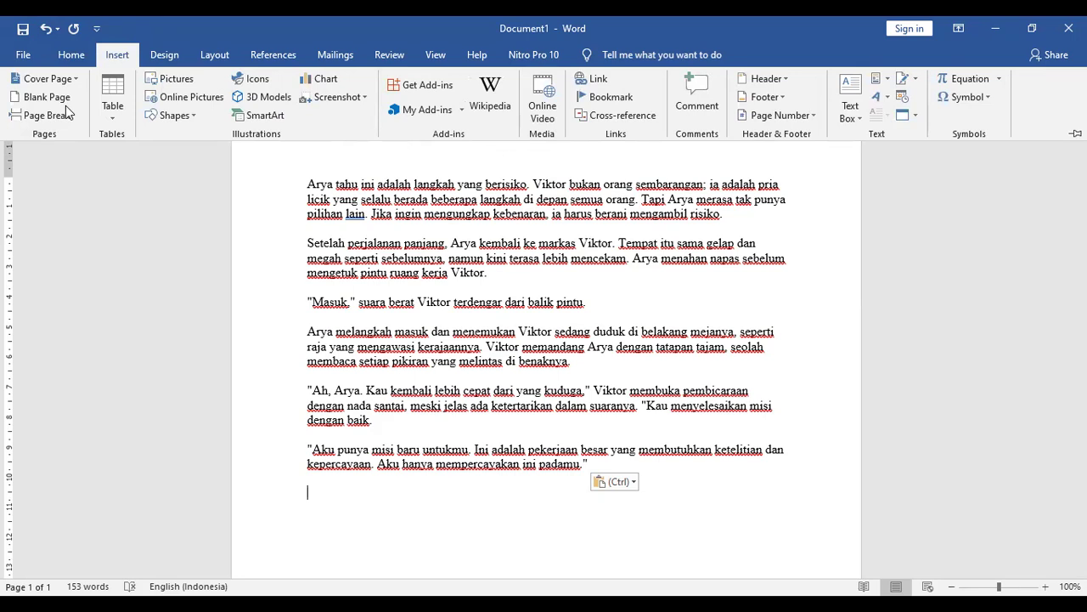
left_click(62, 55)
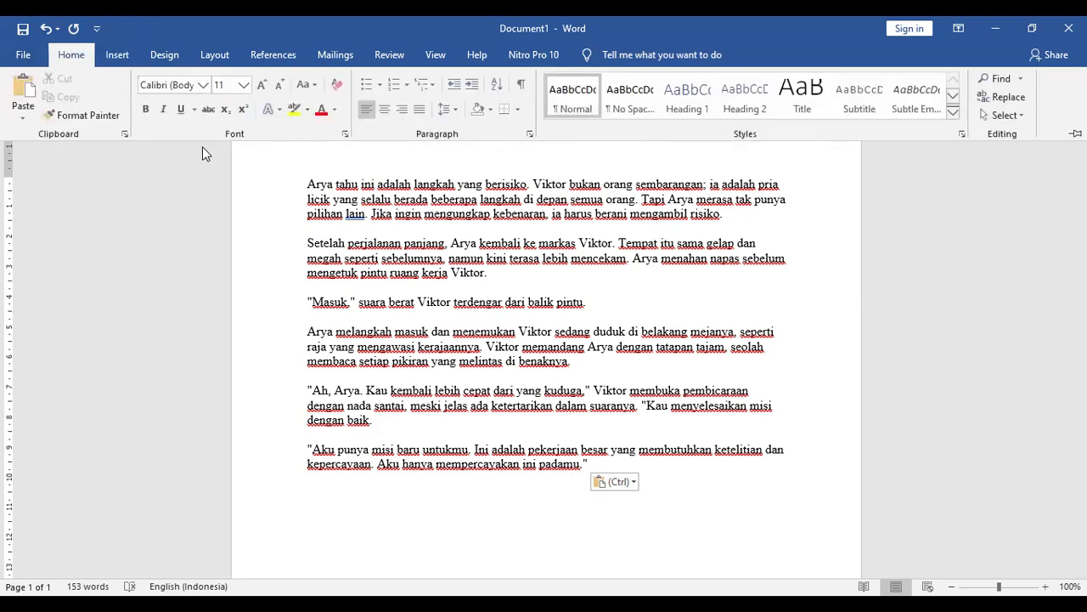
left_click(528, 134)
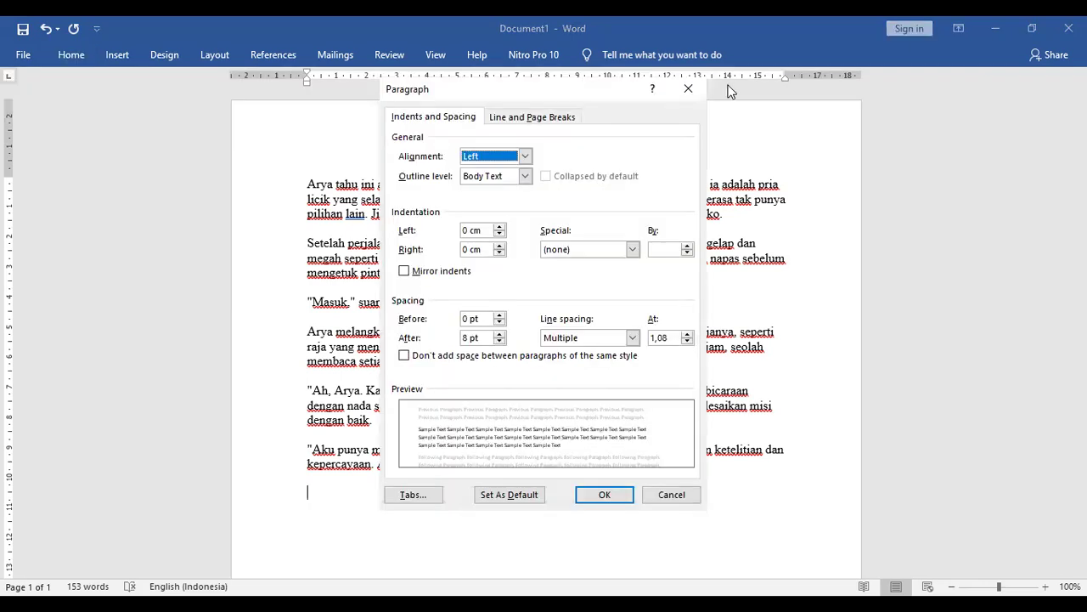
left_click(702, 93)
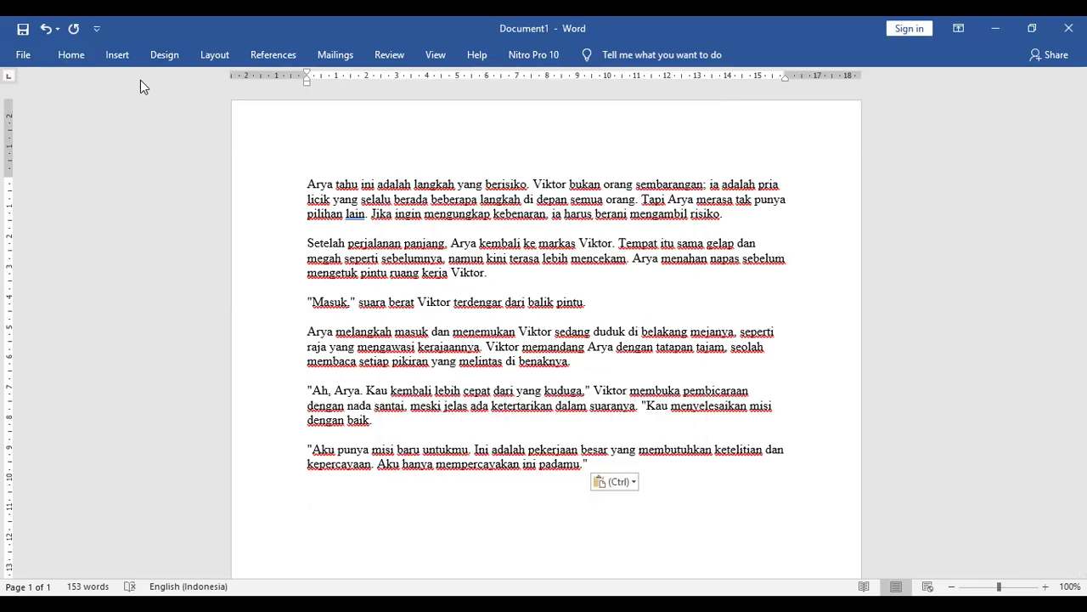
left_click(117, 56)
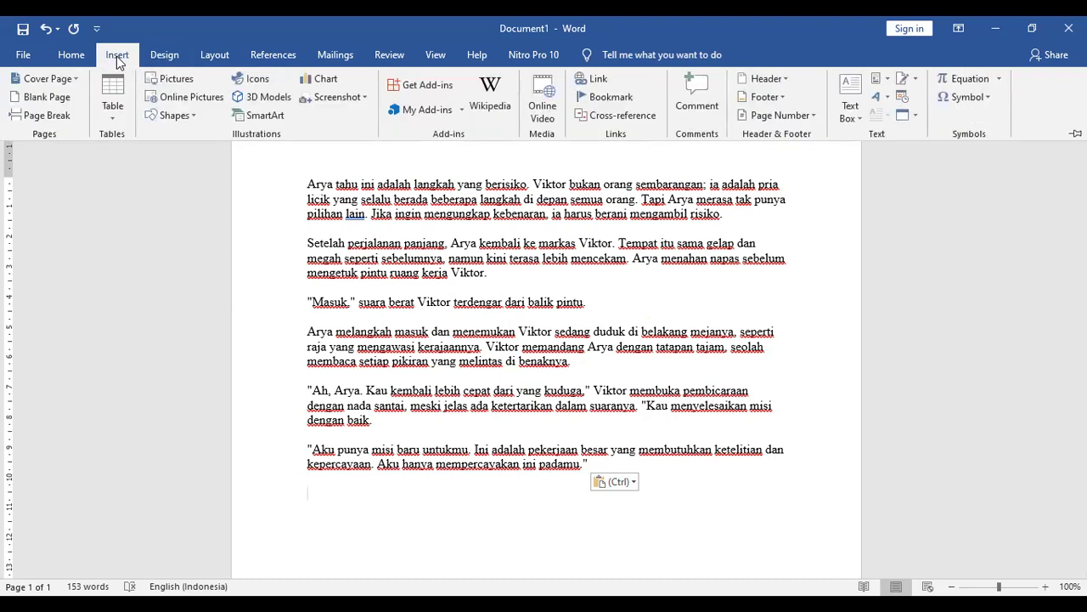
left_click(73, 60)
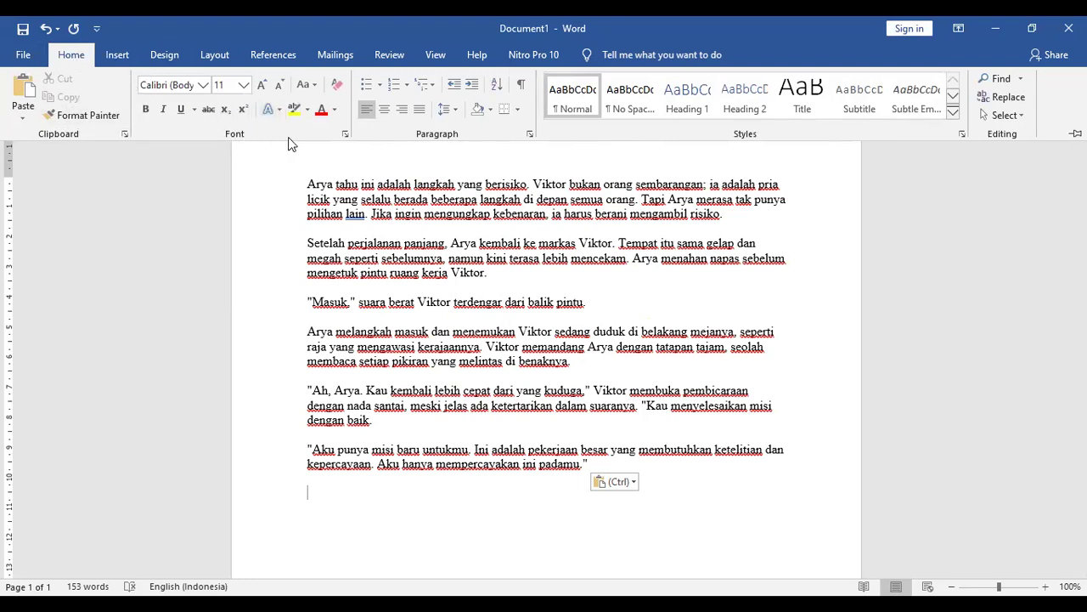
left_click(345, 134)
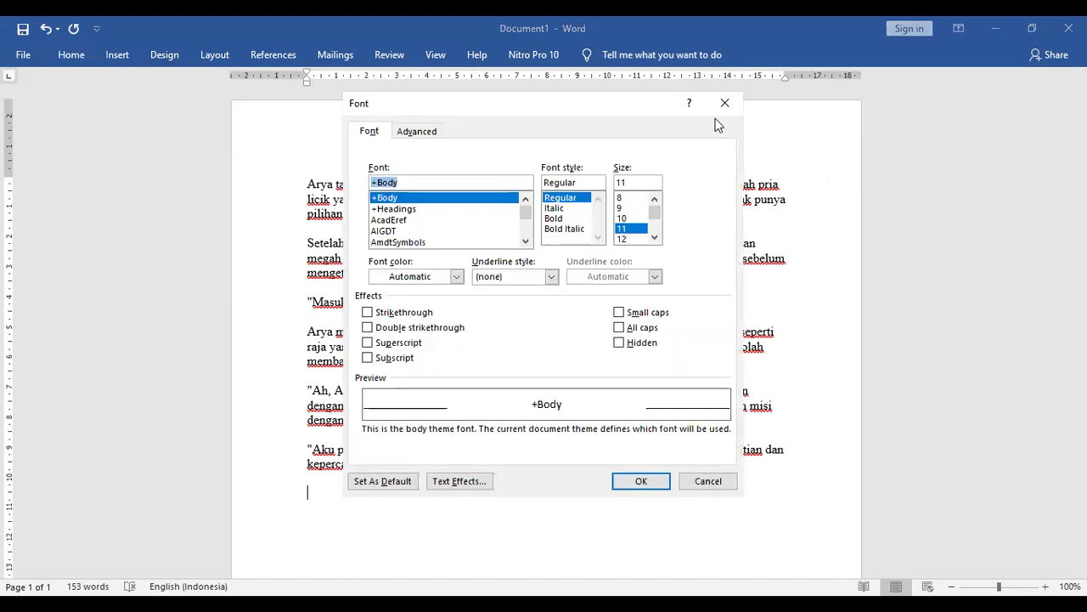
left_click(725, 102)
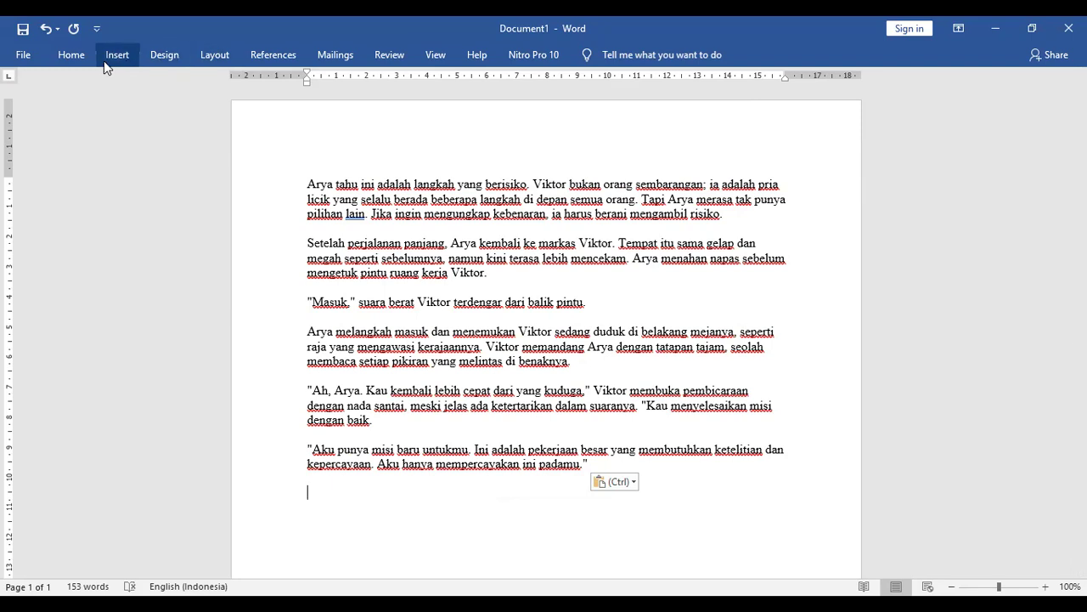
- In the Paragraph settings, set the spacing after to 0 pt and the line spacing to Double
left_click(66, 65)
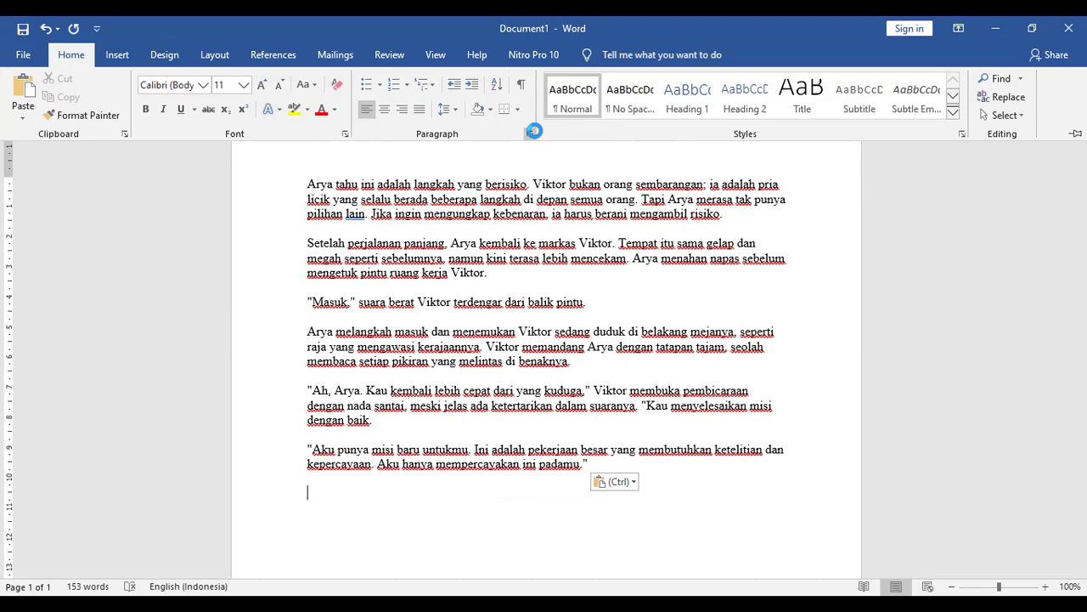
left_click(530, 134)
left_click(469, 119)
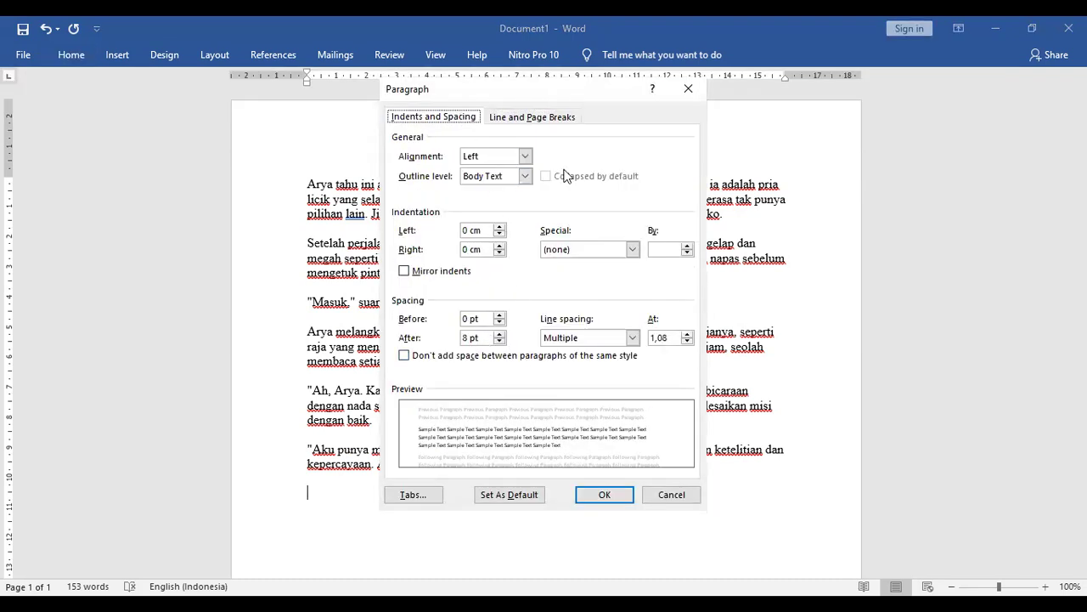
left_click(467, 338)
double_click(466, 338)
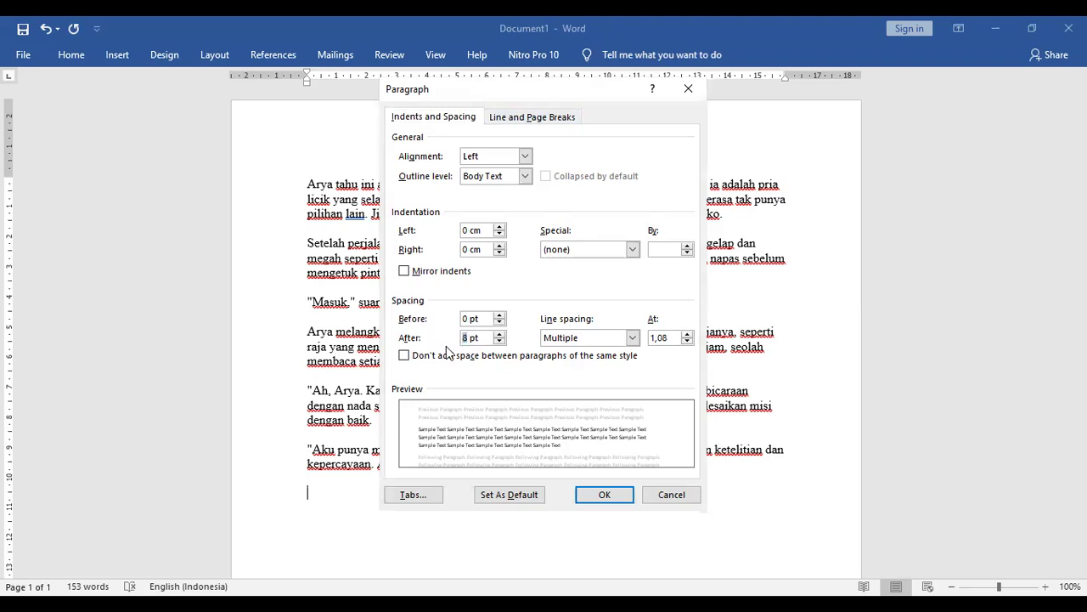
type("0")
left_click(639, 253)
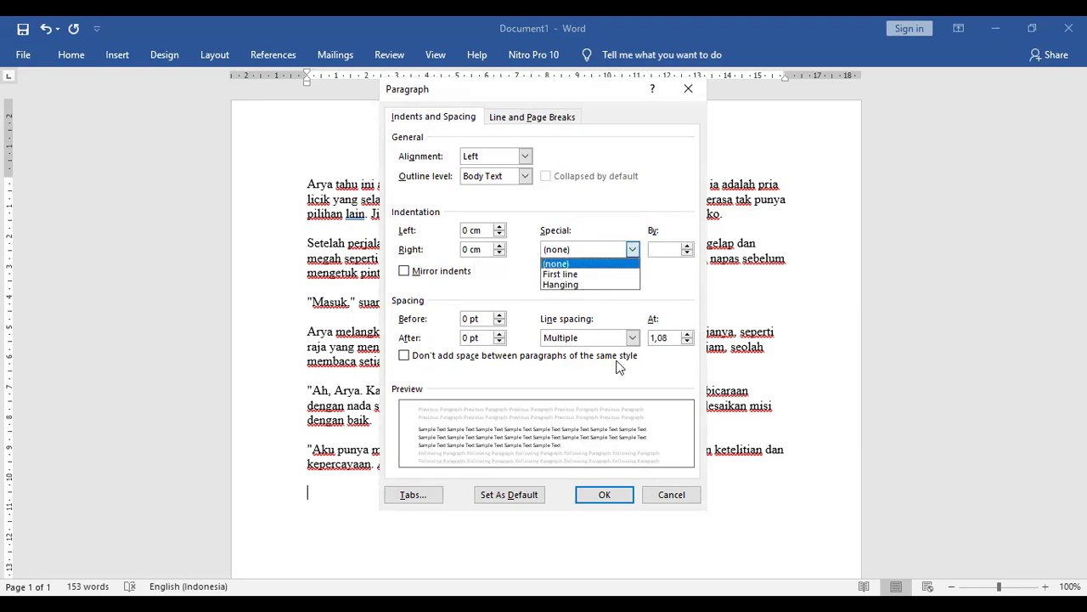
left_click(633, 340)
left_click(632, 340)
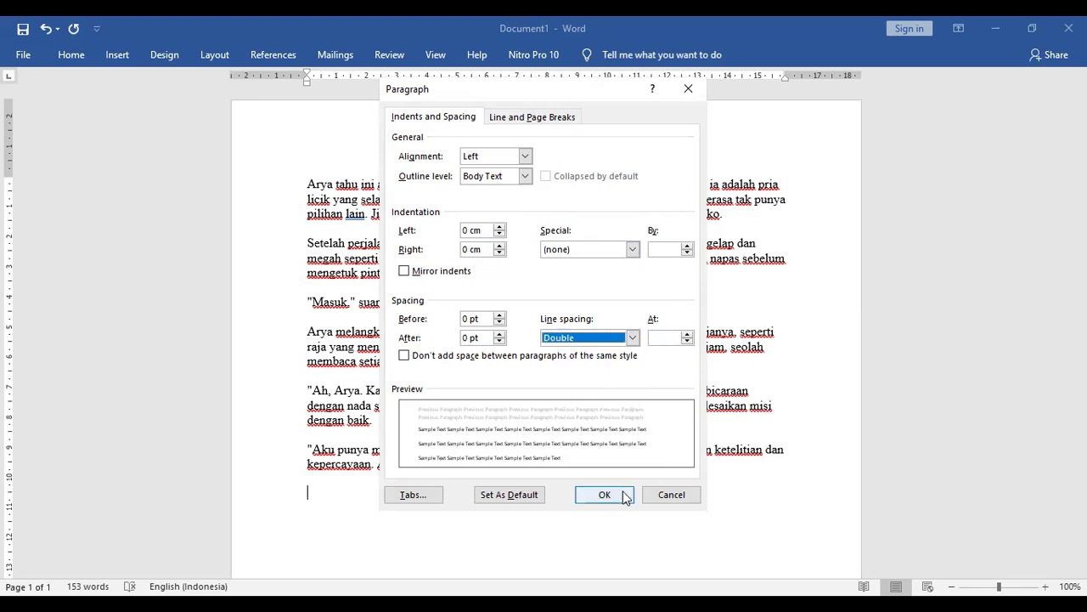
- Try a first-line indent of 0,1 cm, reduce it to 0 cm, and set the special indentation back to (none)
left_click(687, 246)
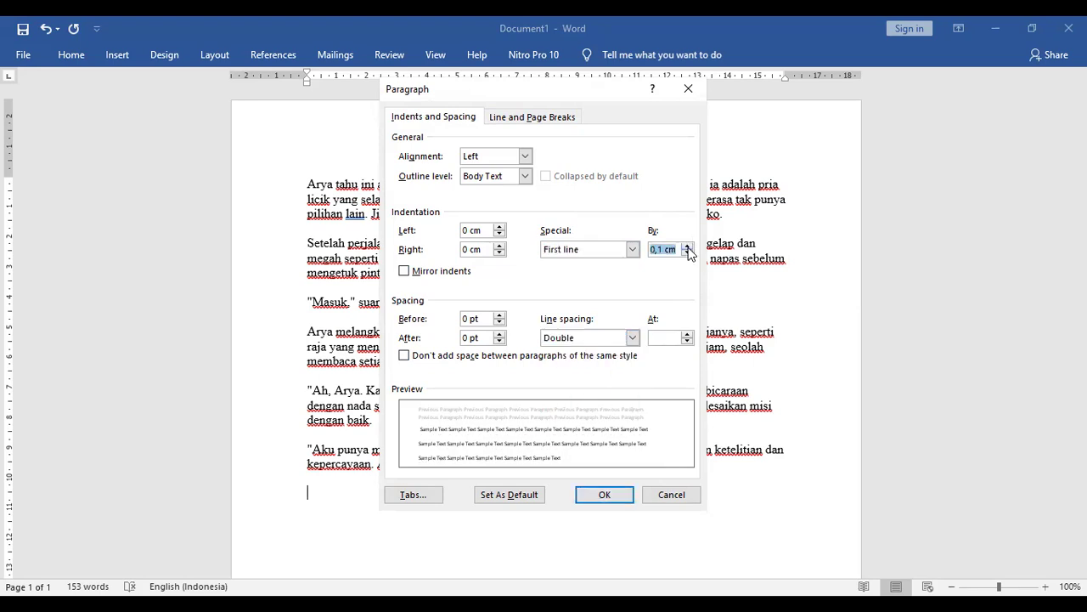
left_click(687, 253)
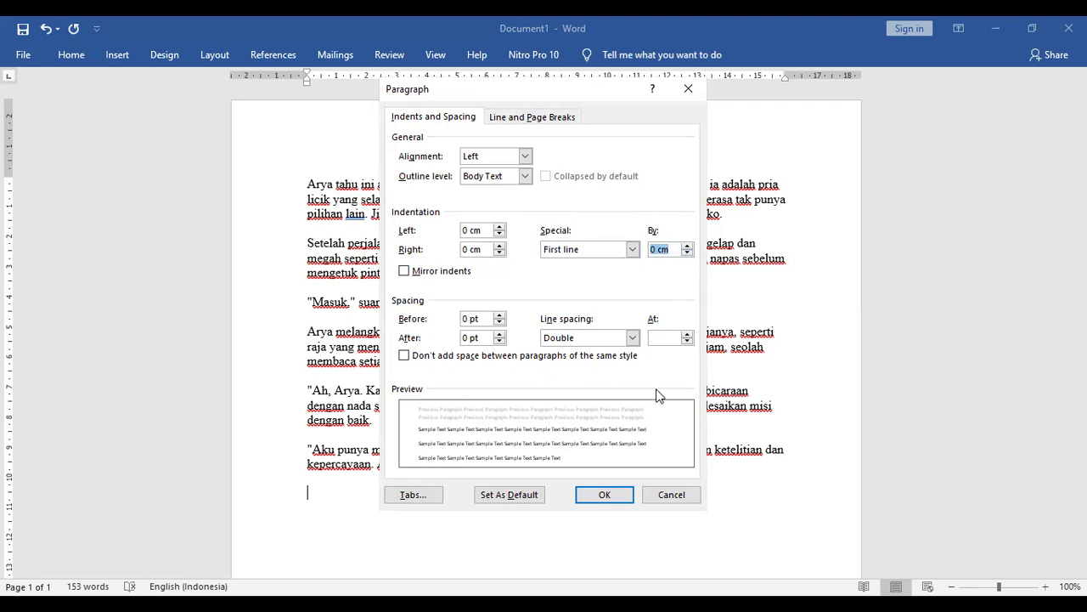
left_click(634, 249)
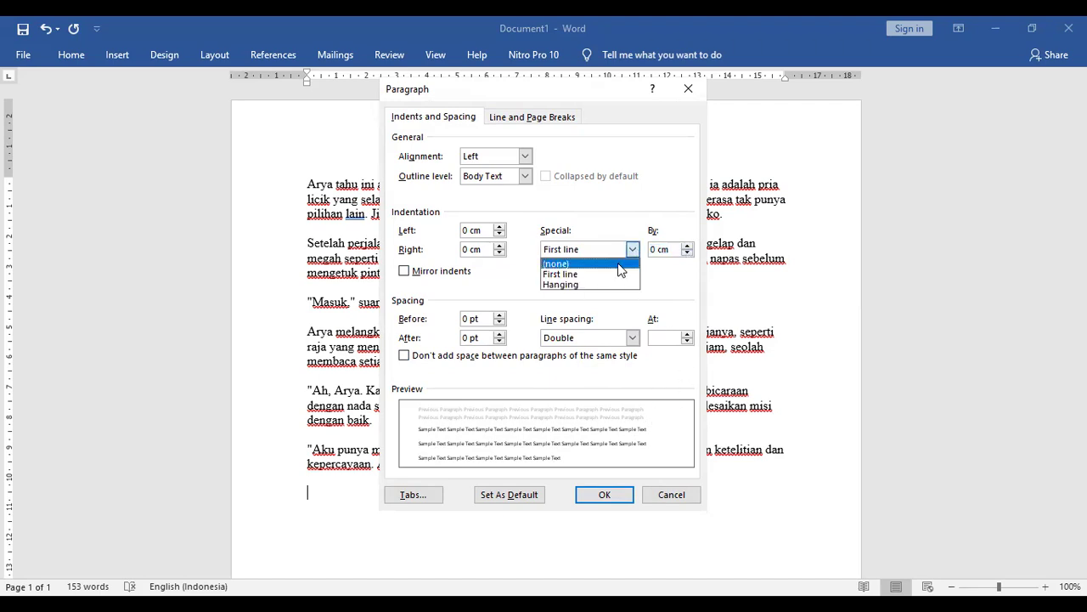
left_click(620, 267)
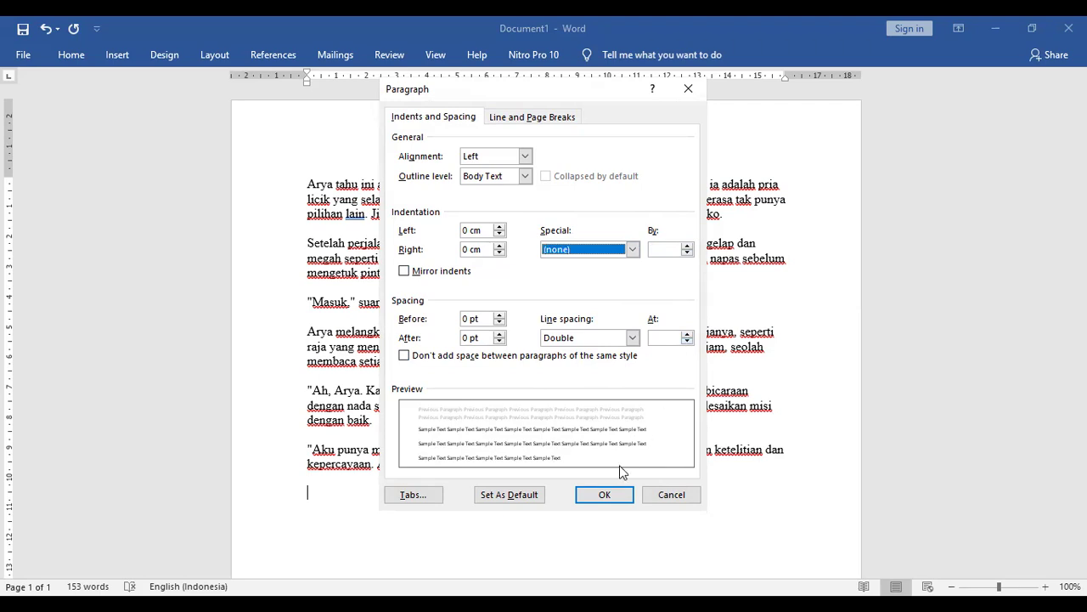
- Apply the paragraph settings, and justify the whole story excerpt with double line spacing
left_click(605, 497)
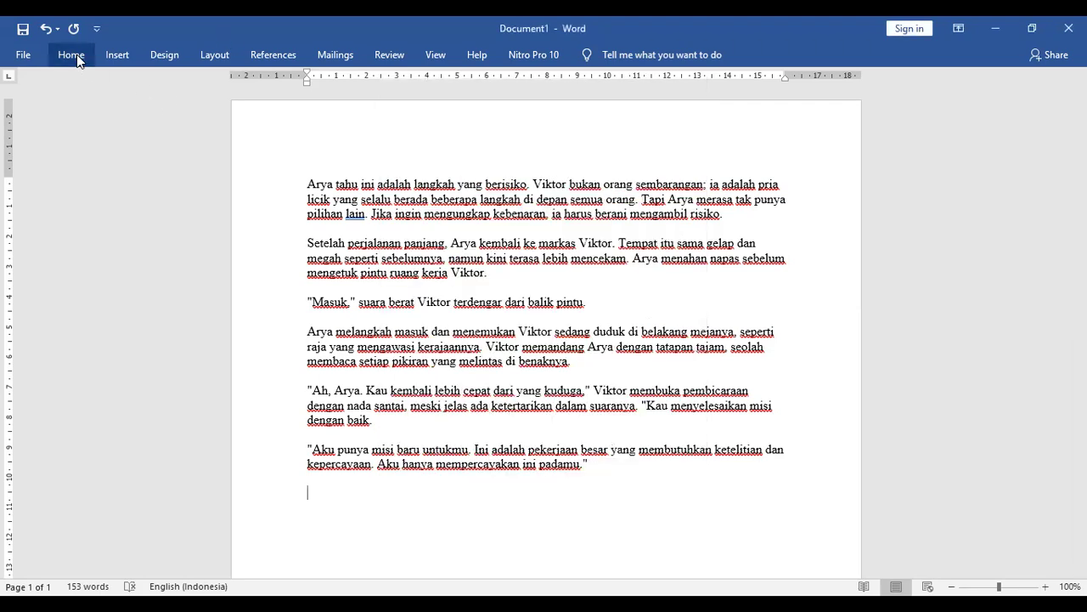
left_click(75, 55)
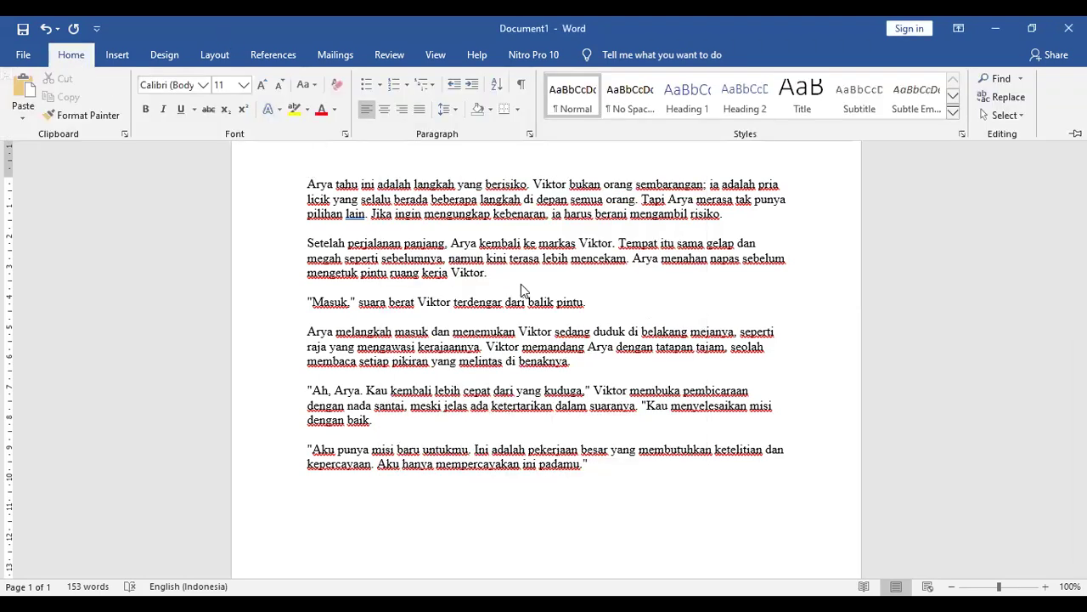
left_click(307, 184)
left_click_drag(308, 184, 794, 476)
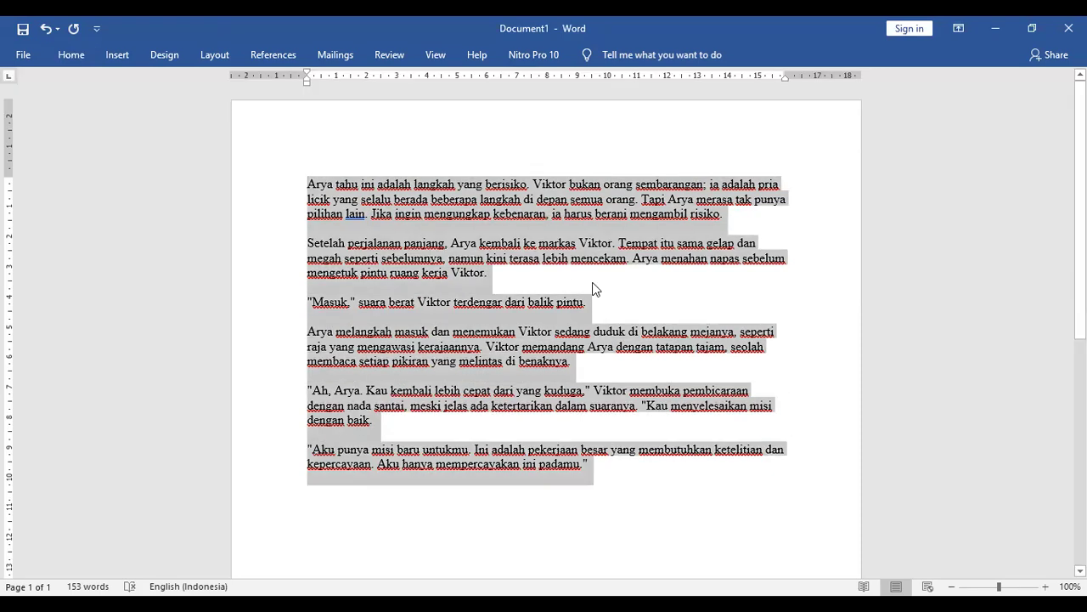
left_click(76, 54)
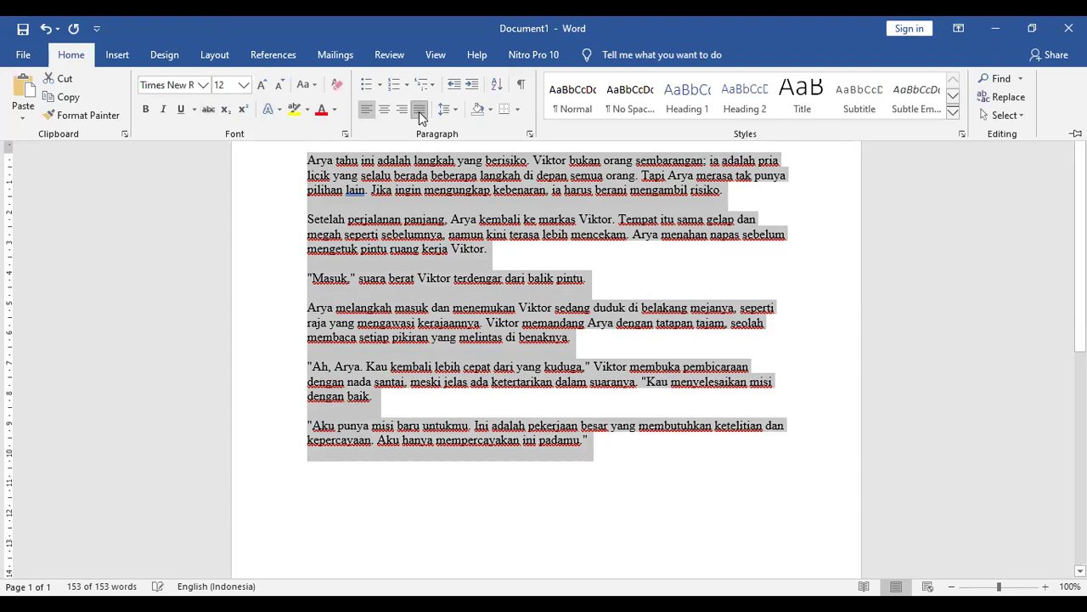
left_click(419, 110)
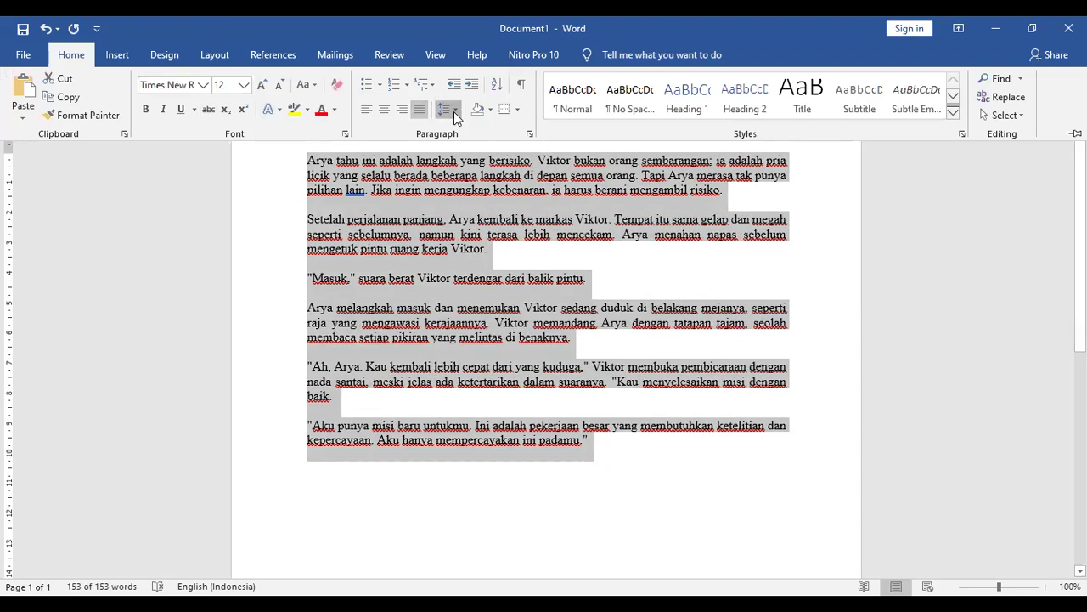
left_click(454, 111)
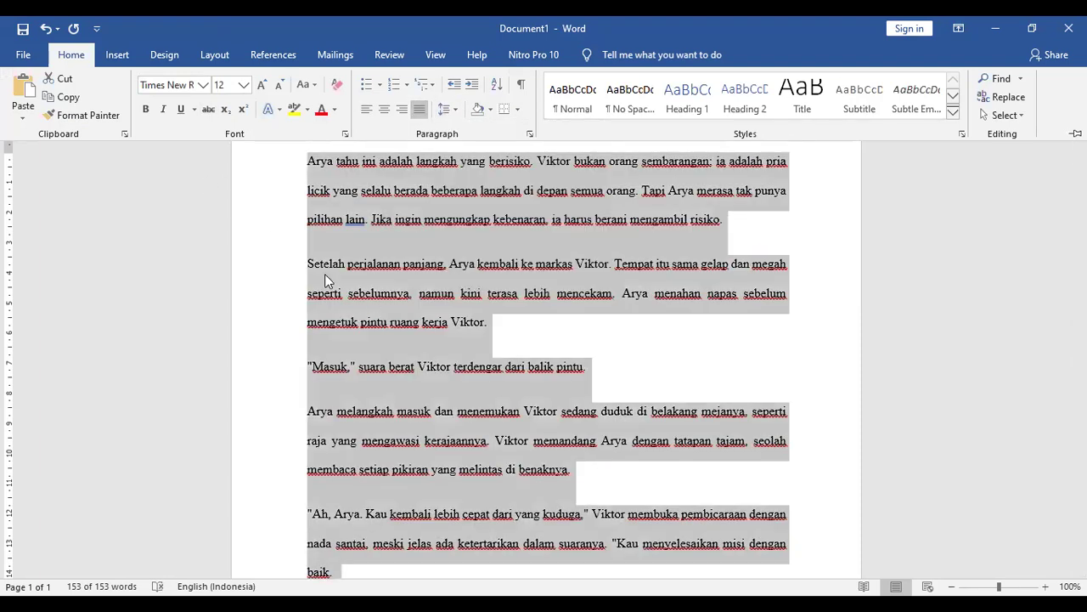
left_click(218, 180)
- Examine the formatting, insertion and design commands and the start page with its recent documents
left_click(72, 58)
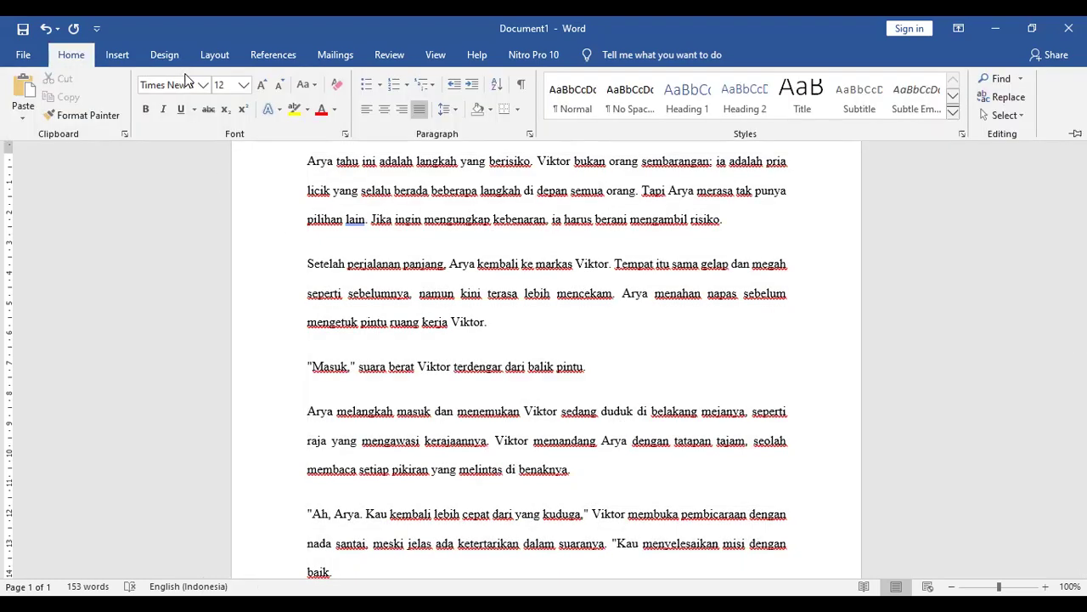
left_click(126, 60)
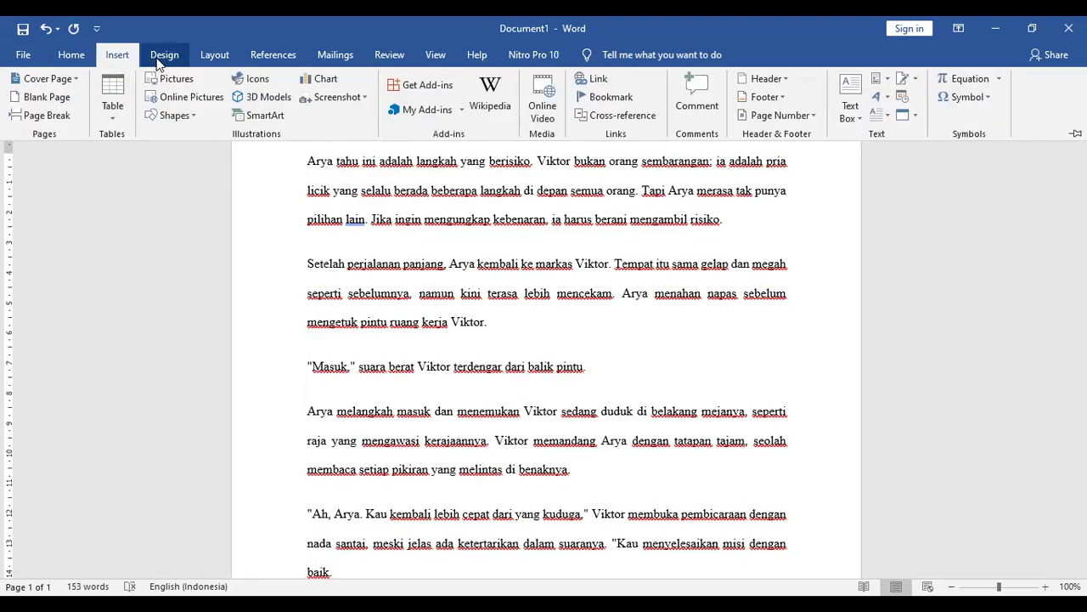
left_click(158, 57)
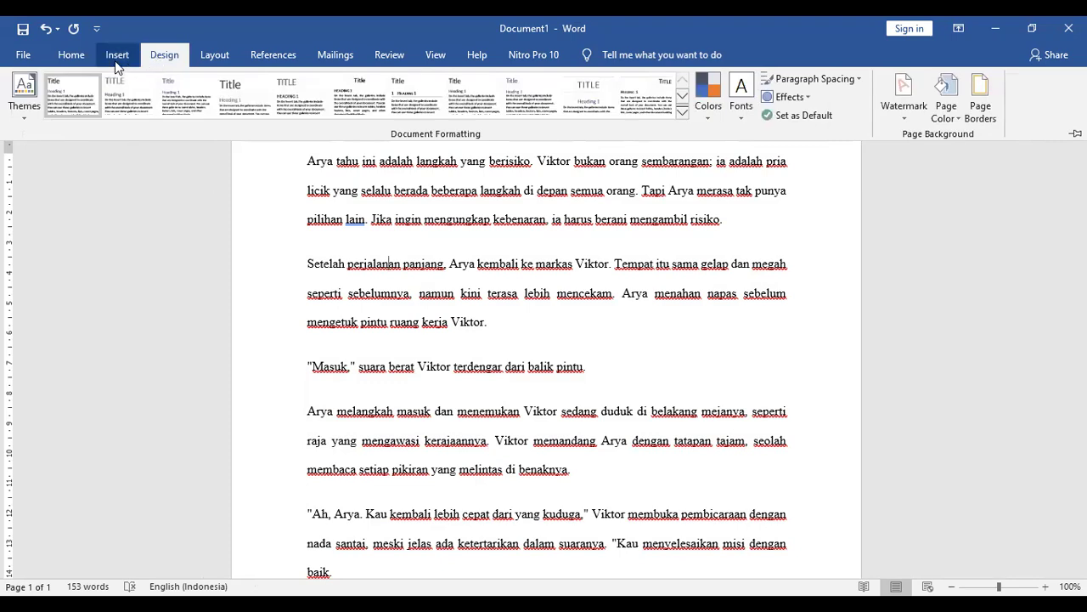
left_click(119, 61)
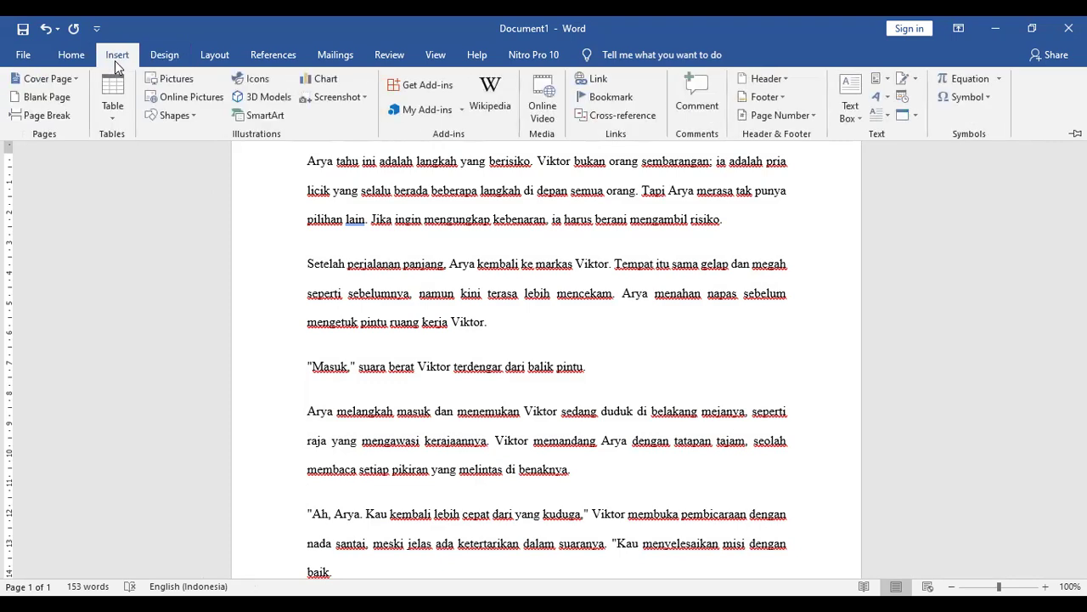
left_click(26, 56)
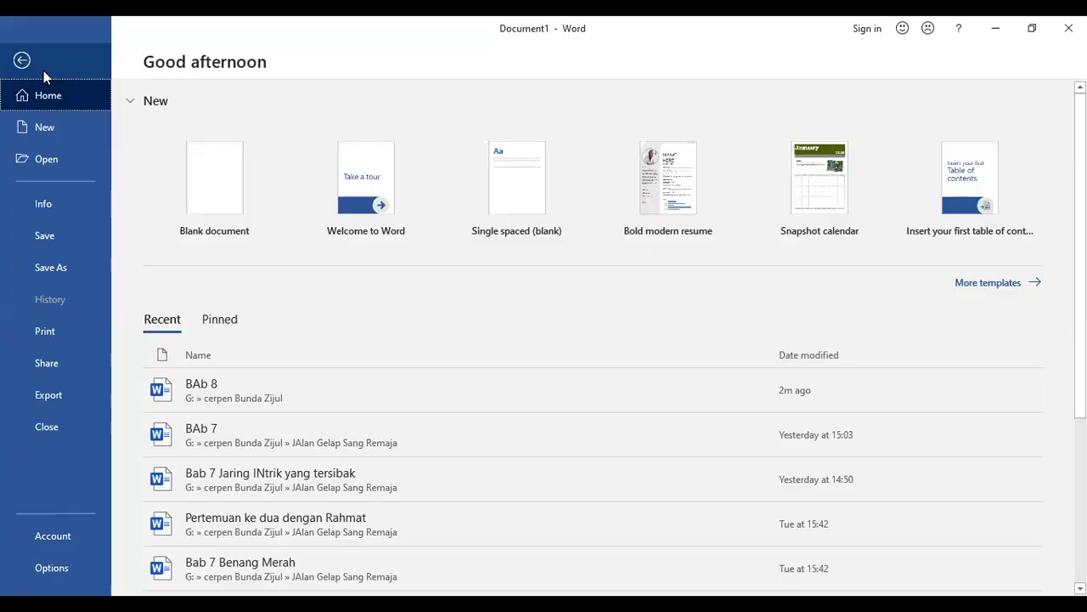
left_click(22, 62)
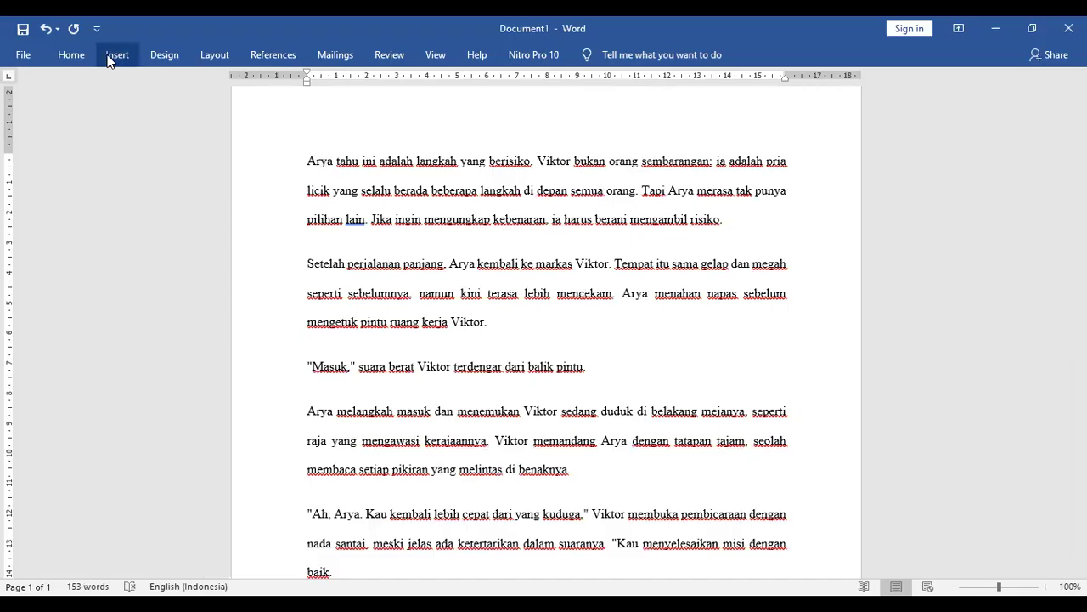
left_click(107, 54)
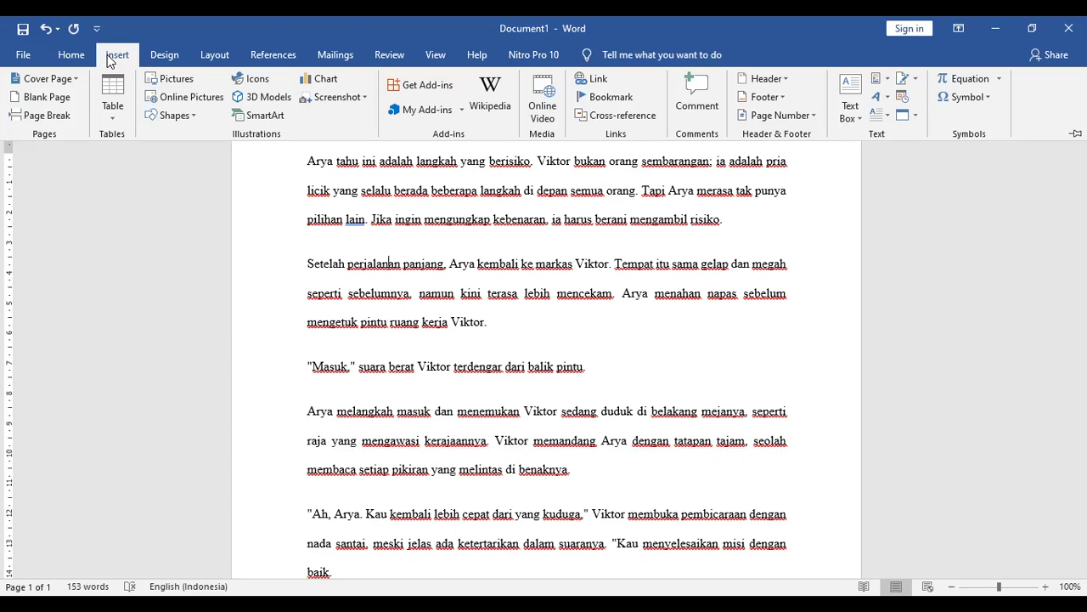
- View the items copied to the Clipboard, and close the Clipboard list
left_click(86, 58)
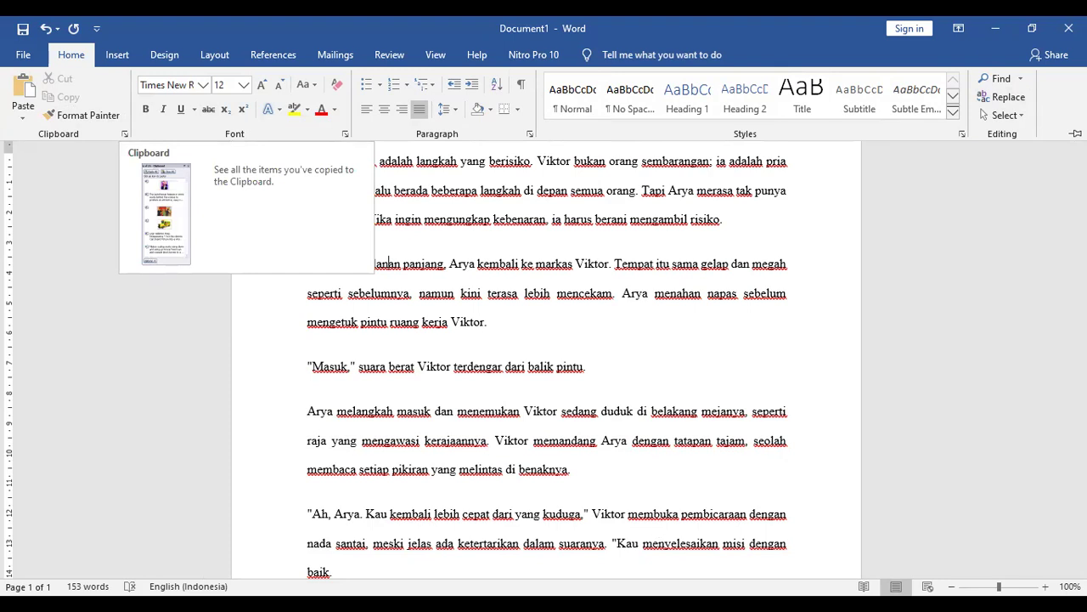
key("ctrl+F1")
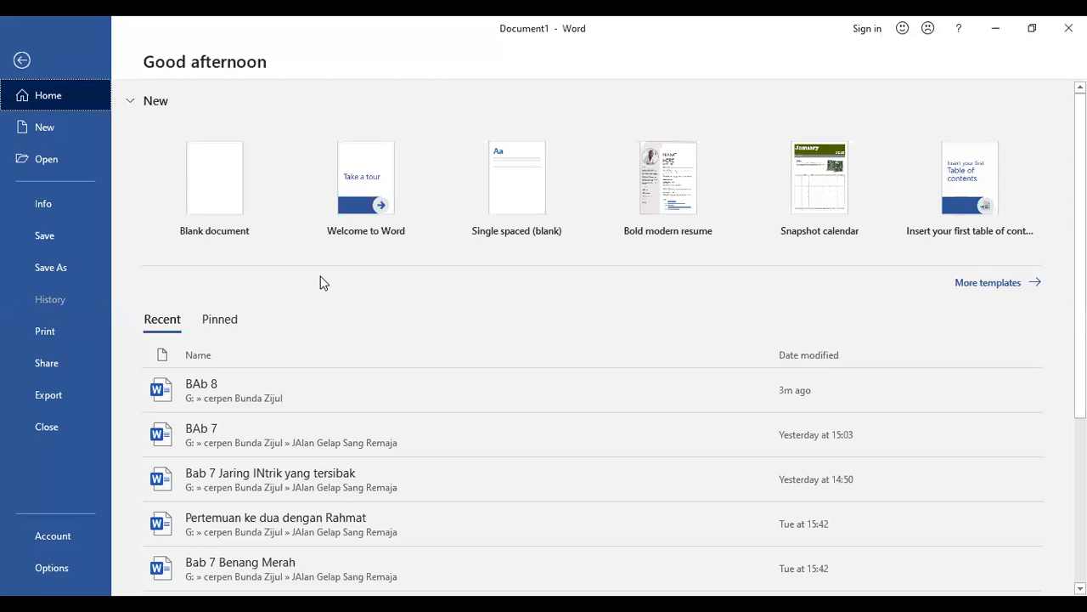
left_click(22, 61)
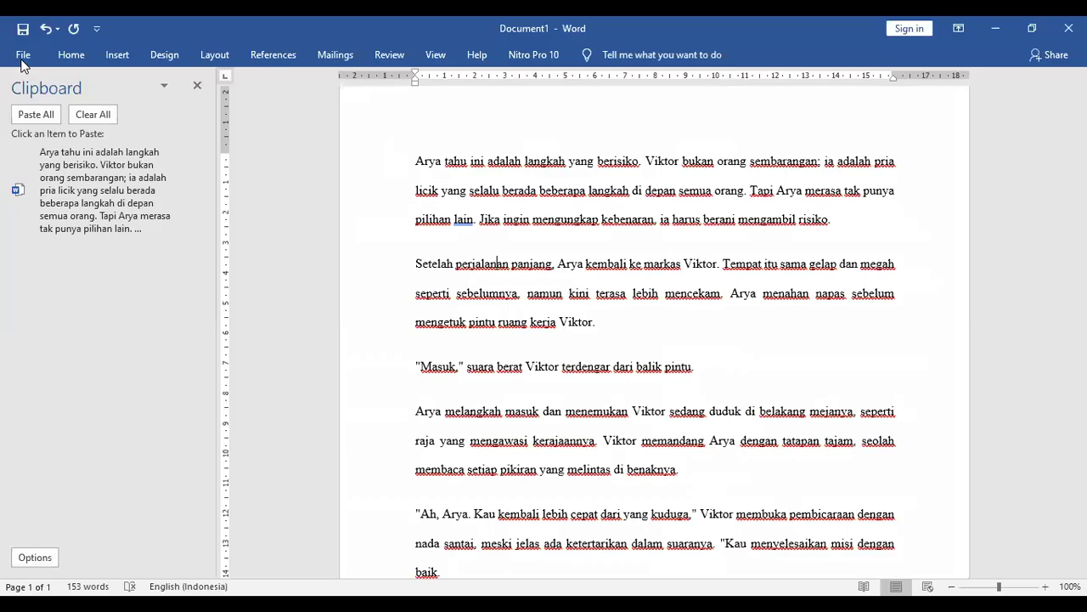
left_click(199, 88)
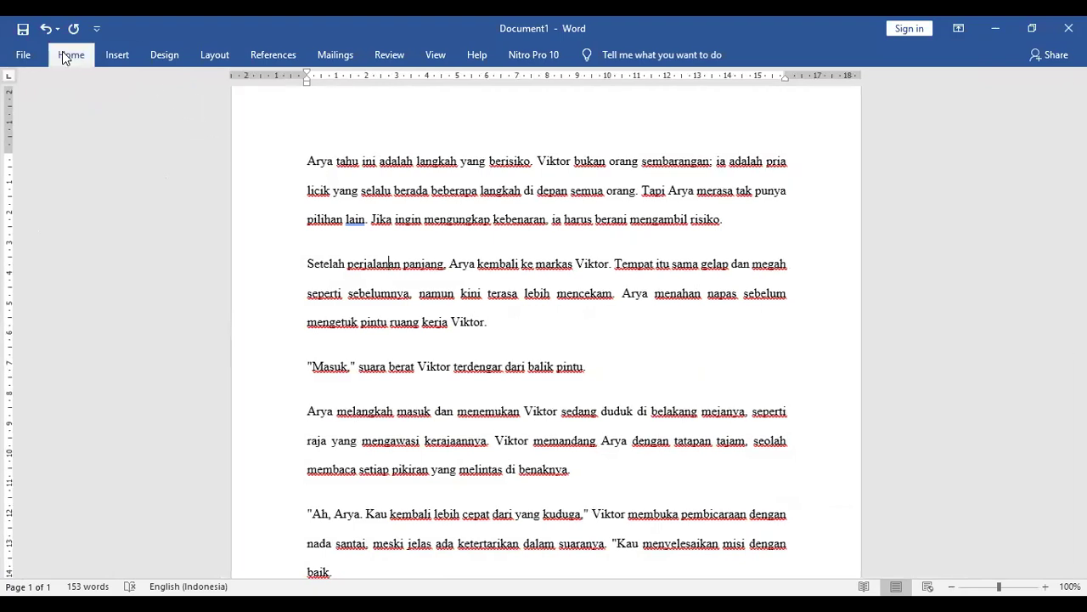
- Look through the available fonts and font sizes without changing the story text
left_click(66, 57)
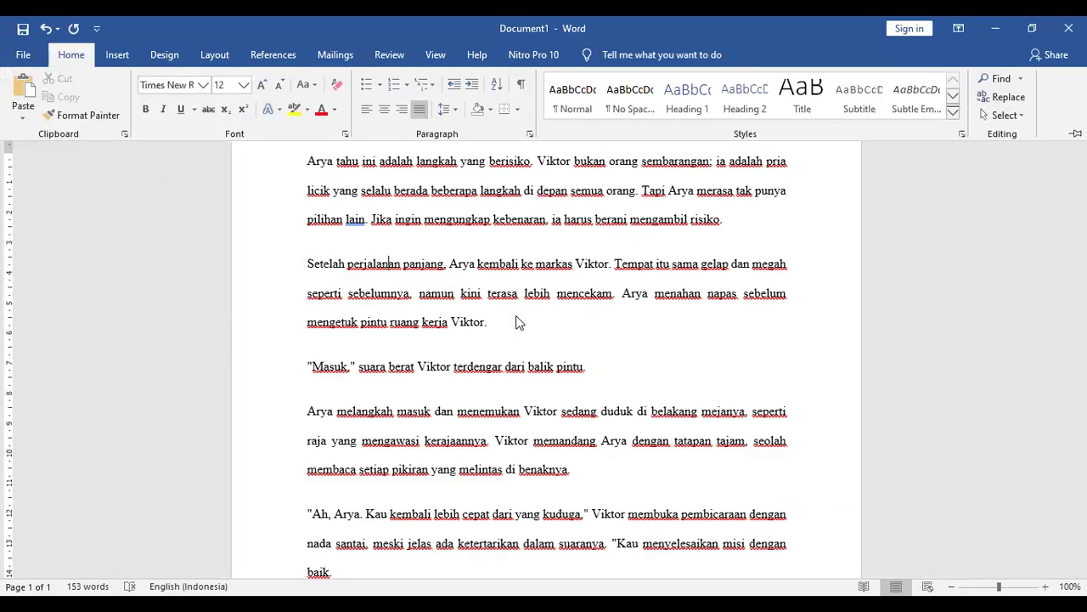
left_click(337, 212)
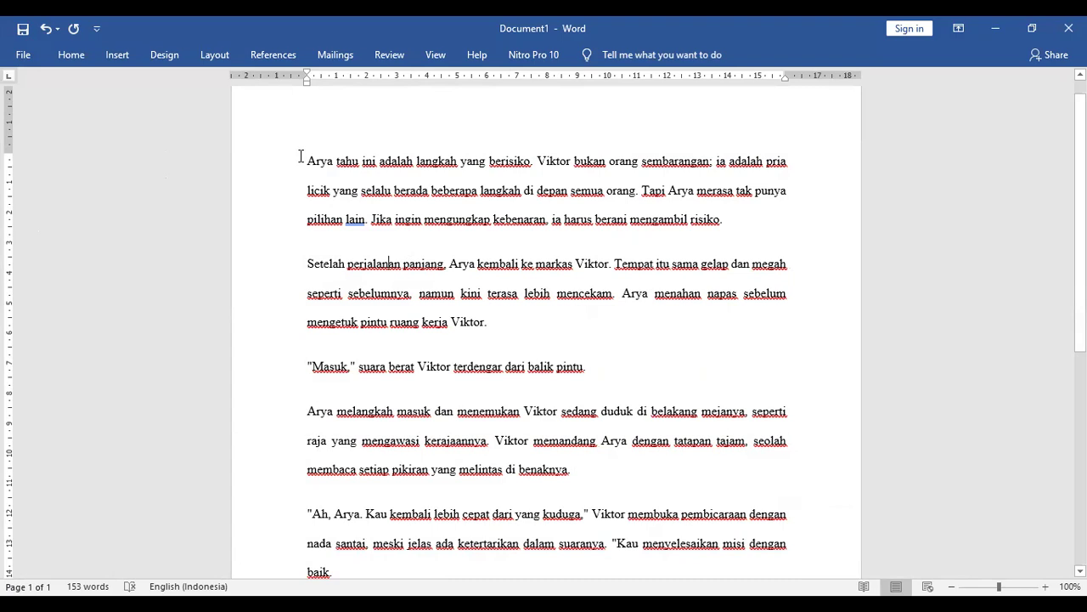
scroll(788, 322, "up", 1)
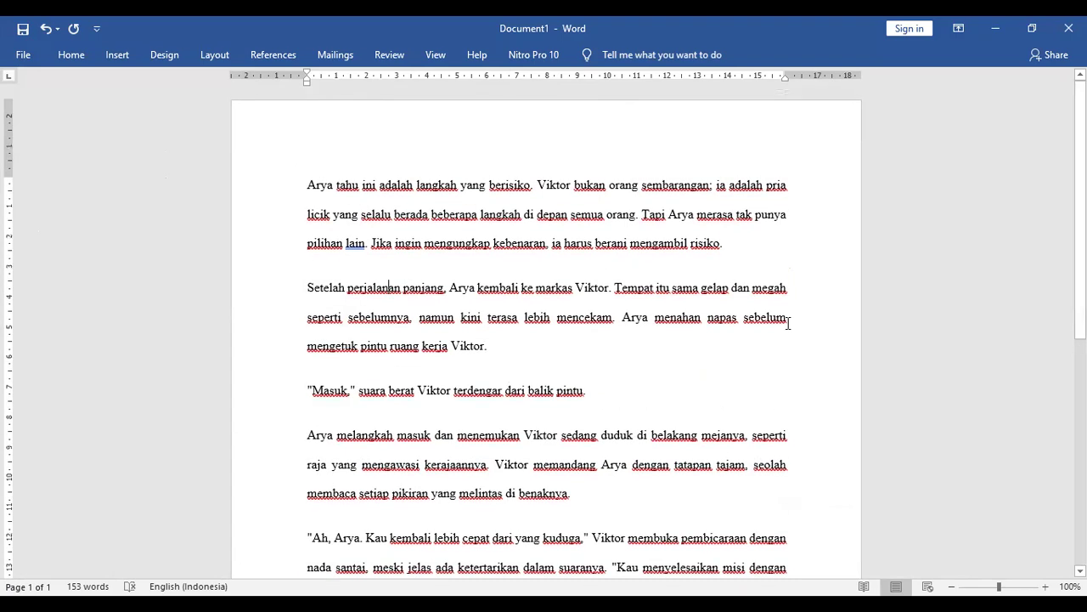
left_click(75, 56)
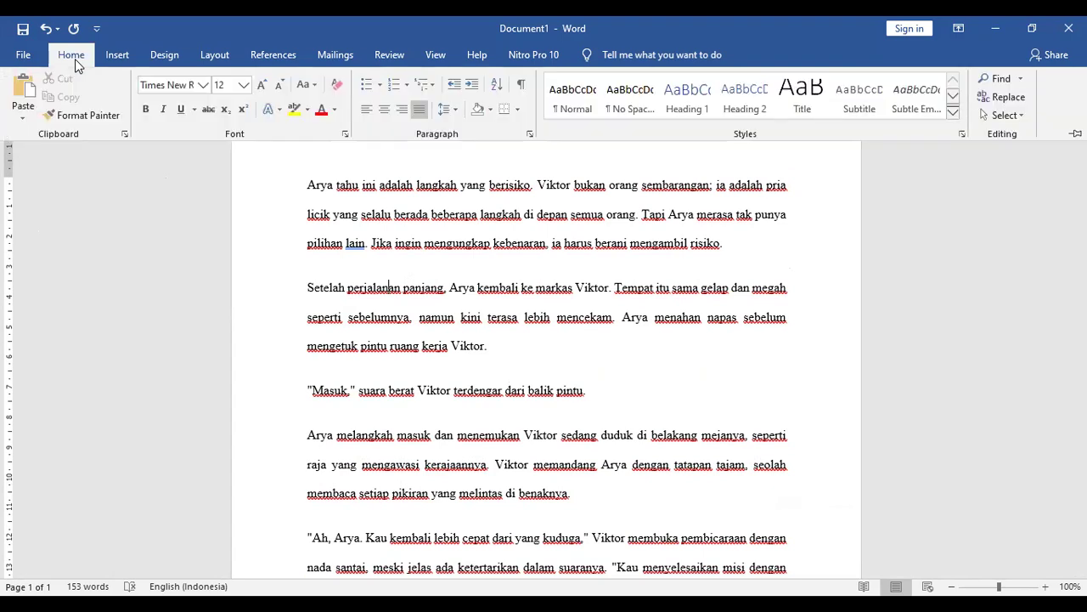
left_click(202, 86)
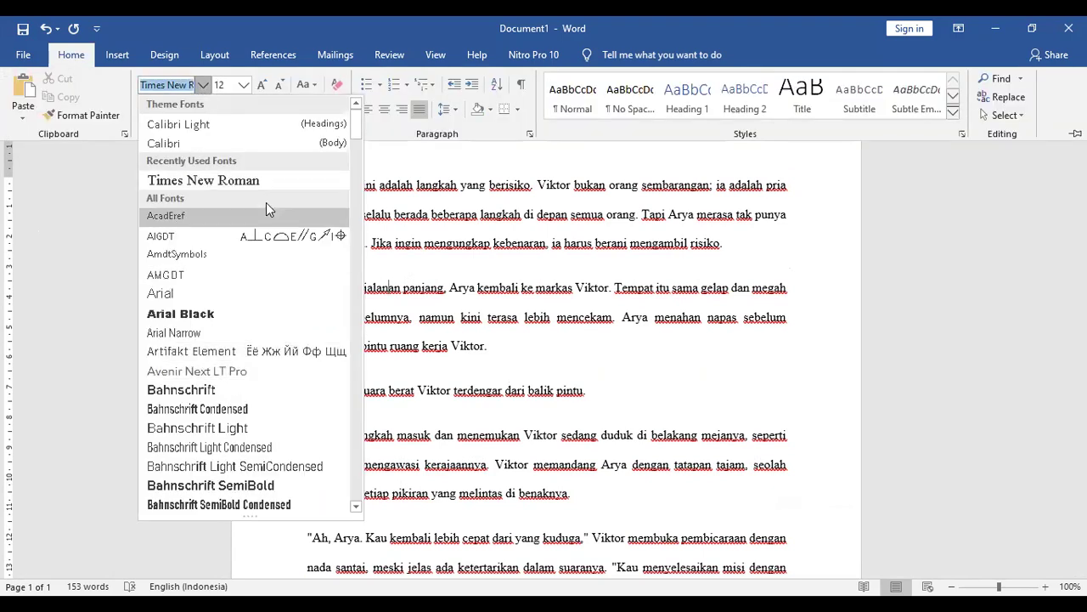
left_click(244, 85)
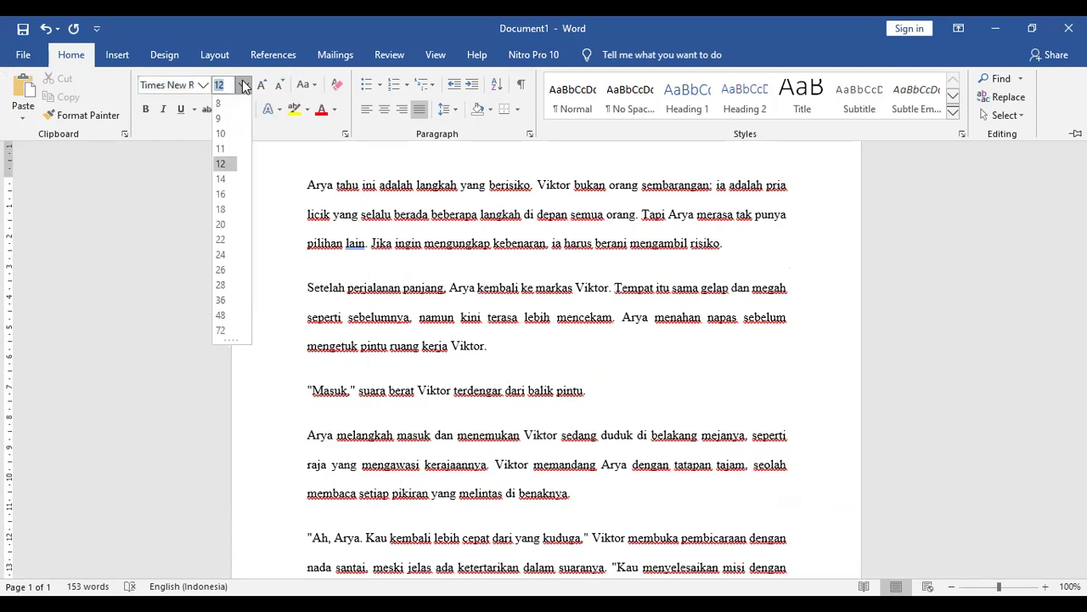
left_click(514, 311)
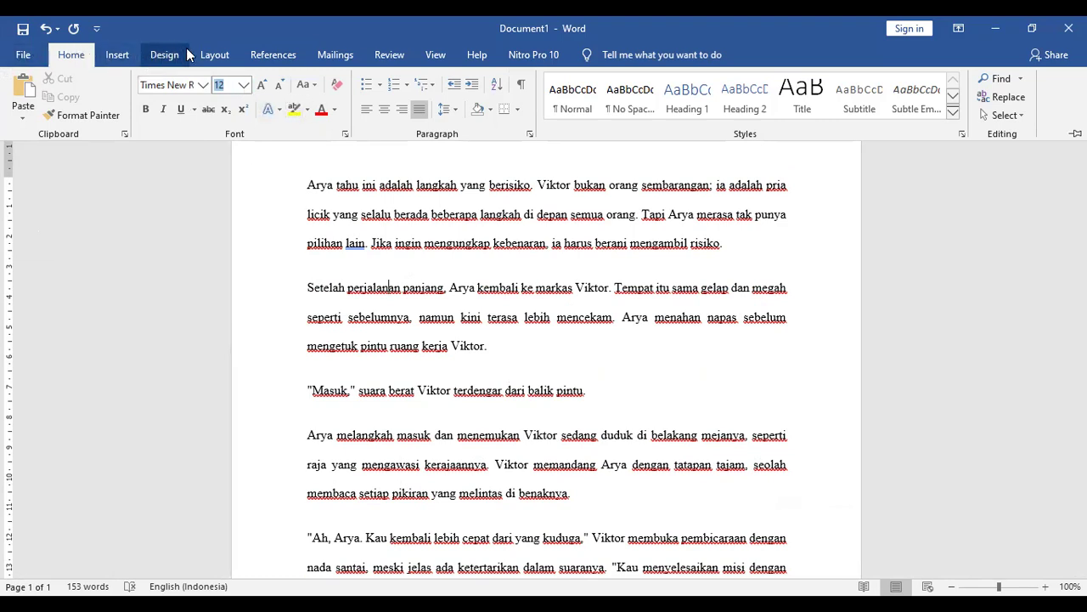
- In the Page Setup settings, set the top and left margins to 4 cm
left_click(213, 58)
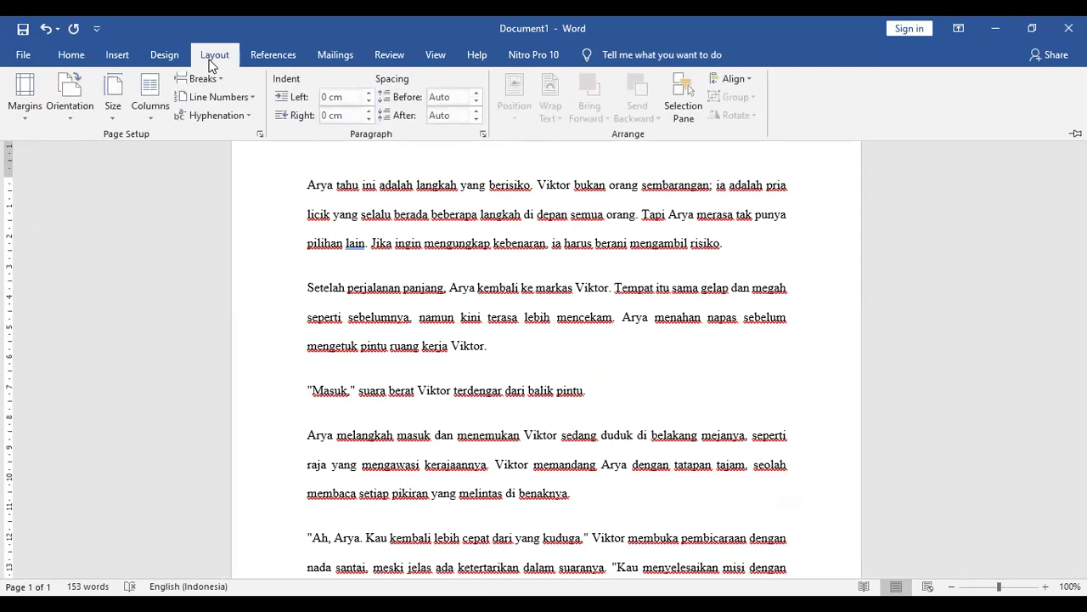
left_click(260, 134)
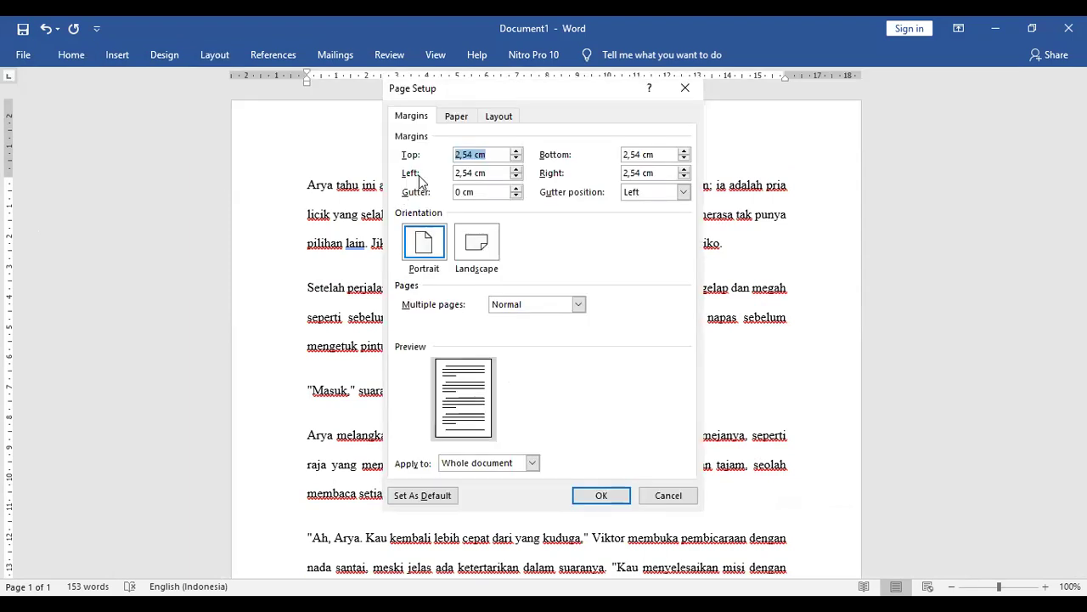
left_click(465, 154)
left_click_drag(473, 155, 442, 155)
type("4")
left_click_drag(476, 172, 453, 173)
type("4")
- Set the bottom and right page margins to 3 cm, and apply the margins to the whole document
left_click(645, 171)
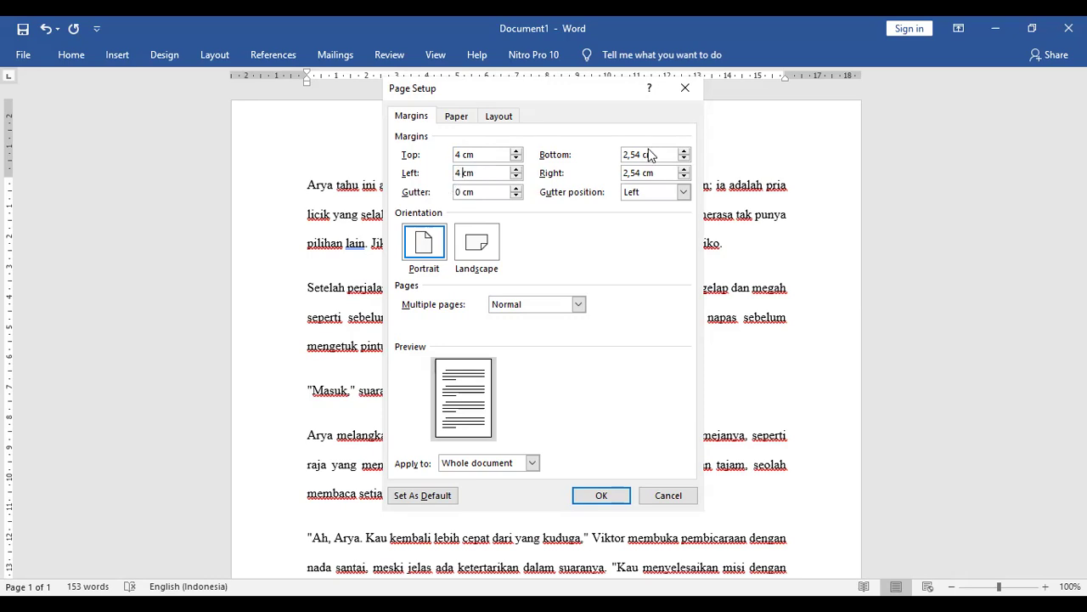
left_click_drag(639, 154, 592, 162)
type("3")
left_click_drag(646, 173, 621, 174)
type("3")
left_click(589, 501)
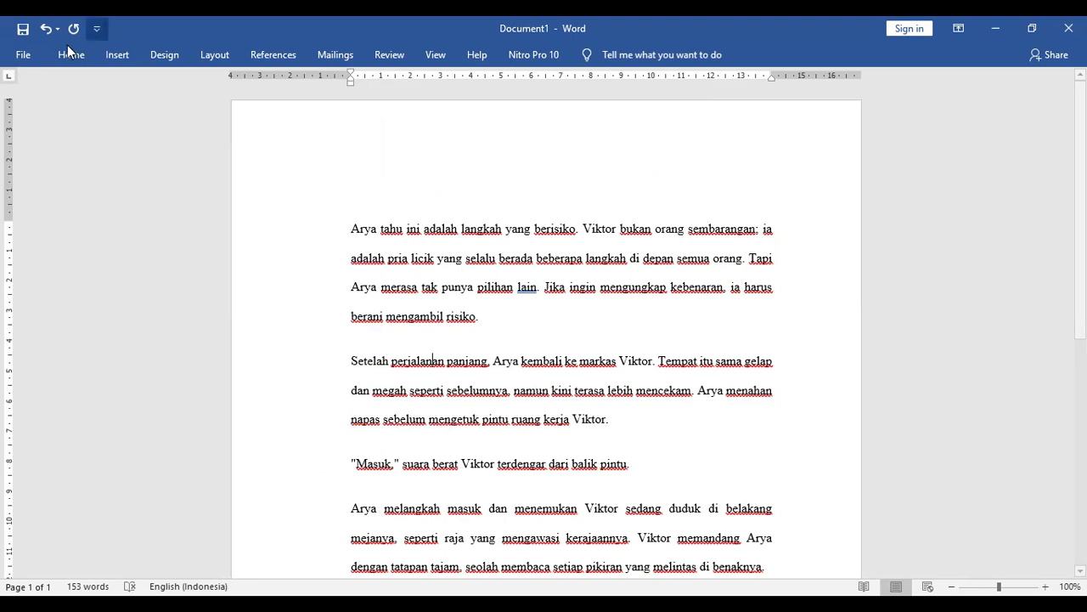
- Save the document to the Desktop as a PDF under the suggested file name, with Standard optimization
left_click(22, 56)
left_click(59, 233)
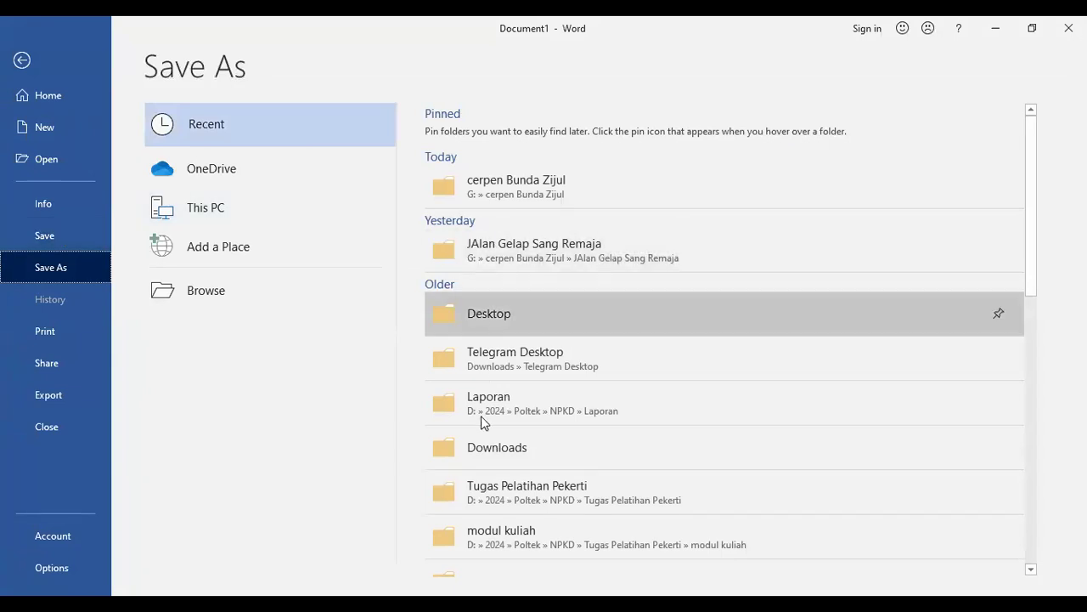
left_click(507, 314)
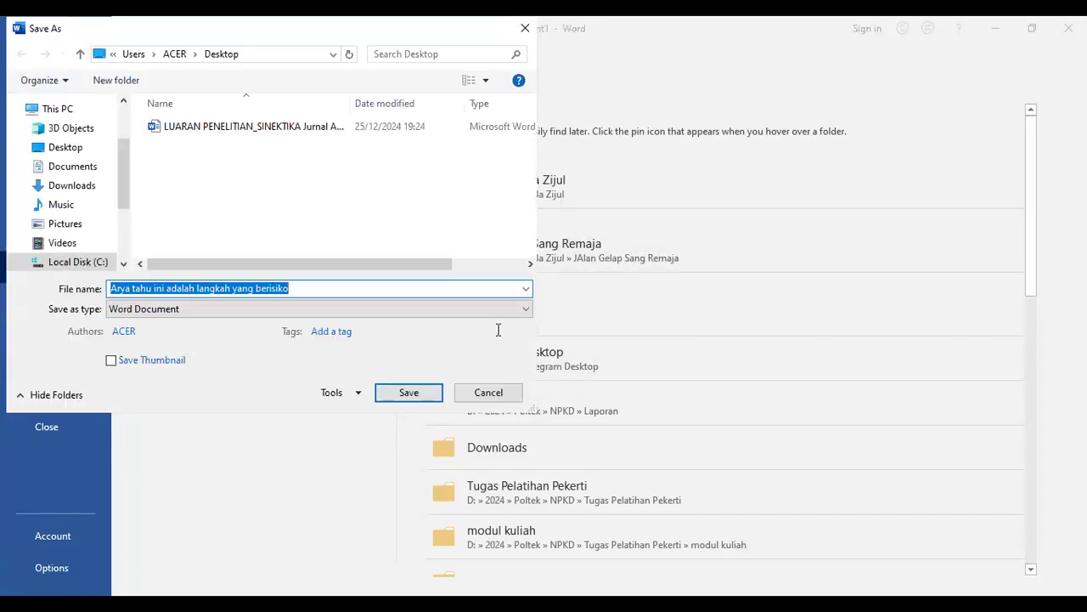
left_click(526, 310)
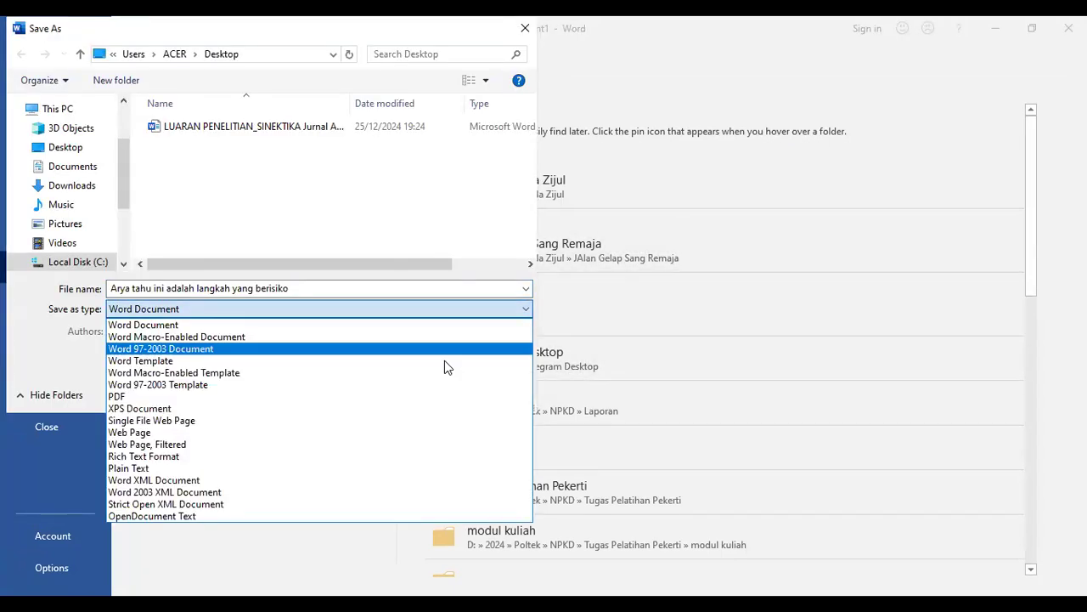
left_click(176, 397)
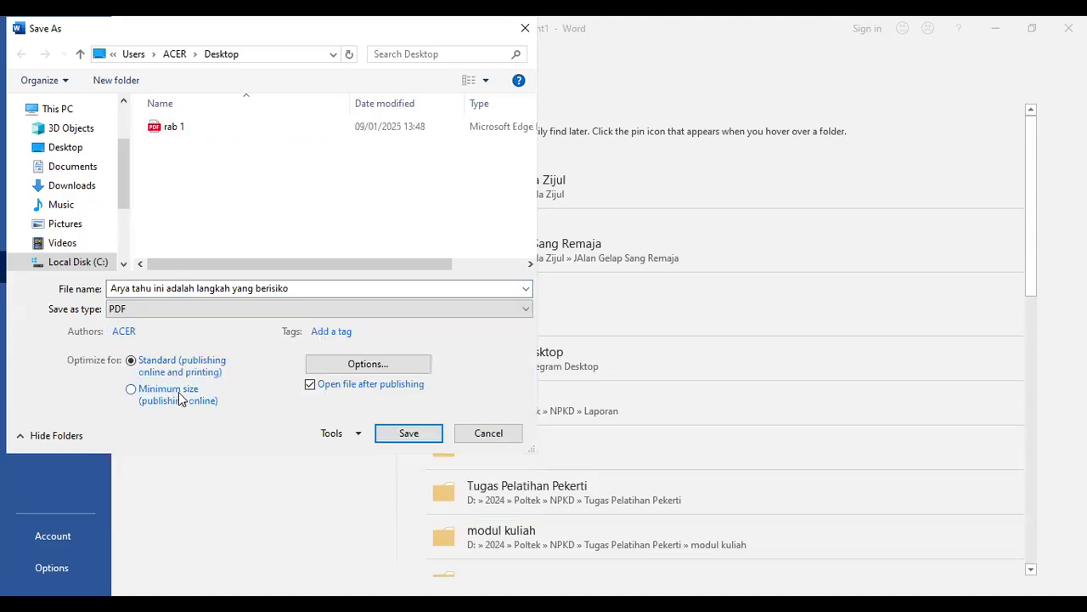
left_click(399, 433)
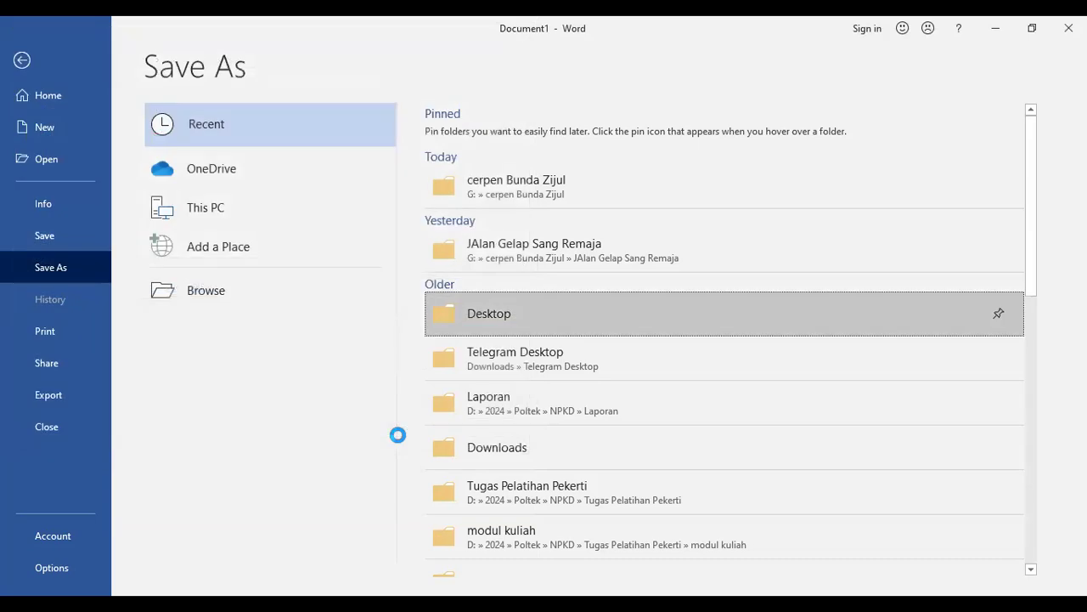